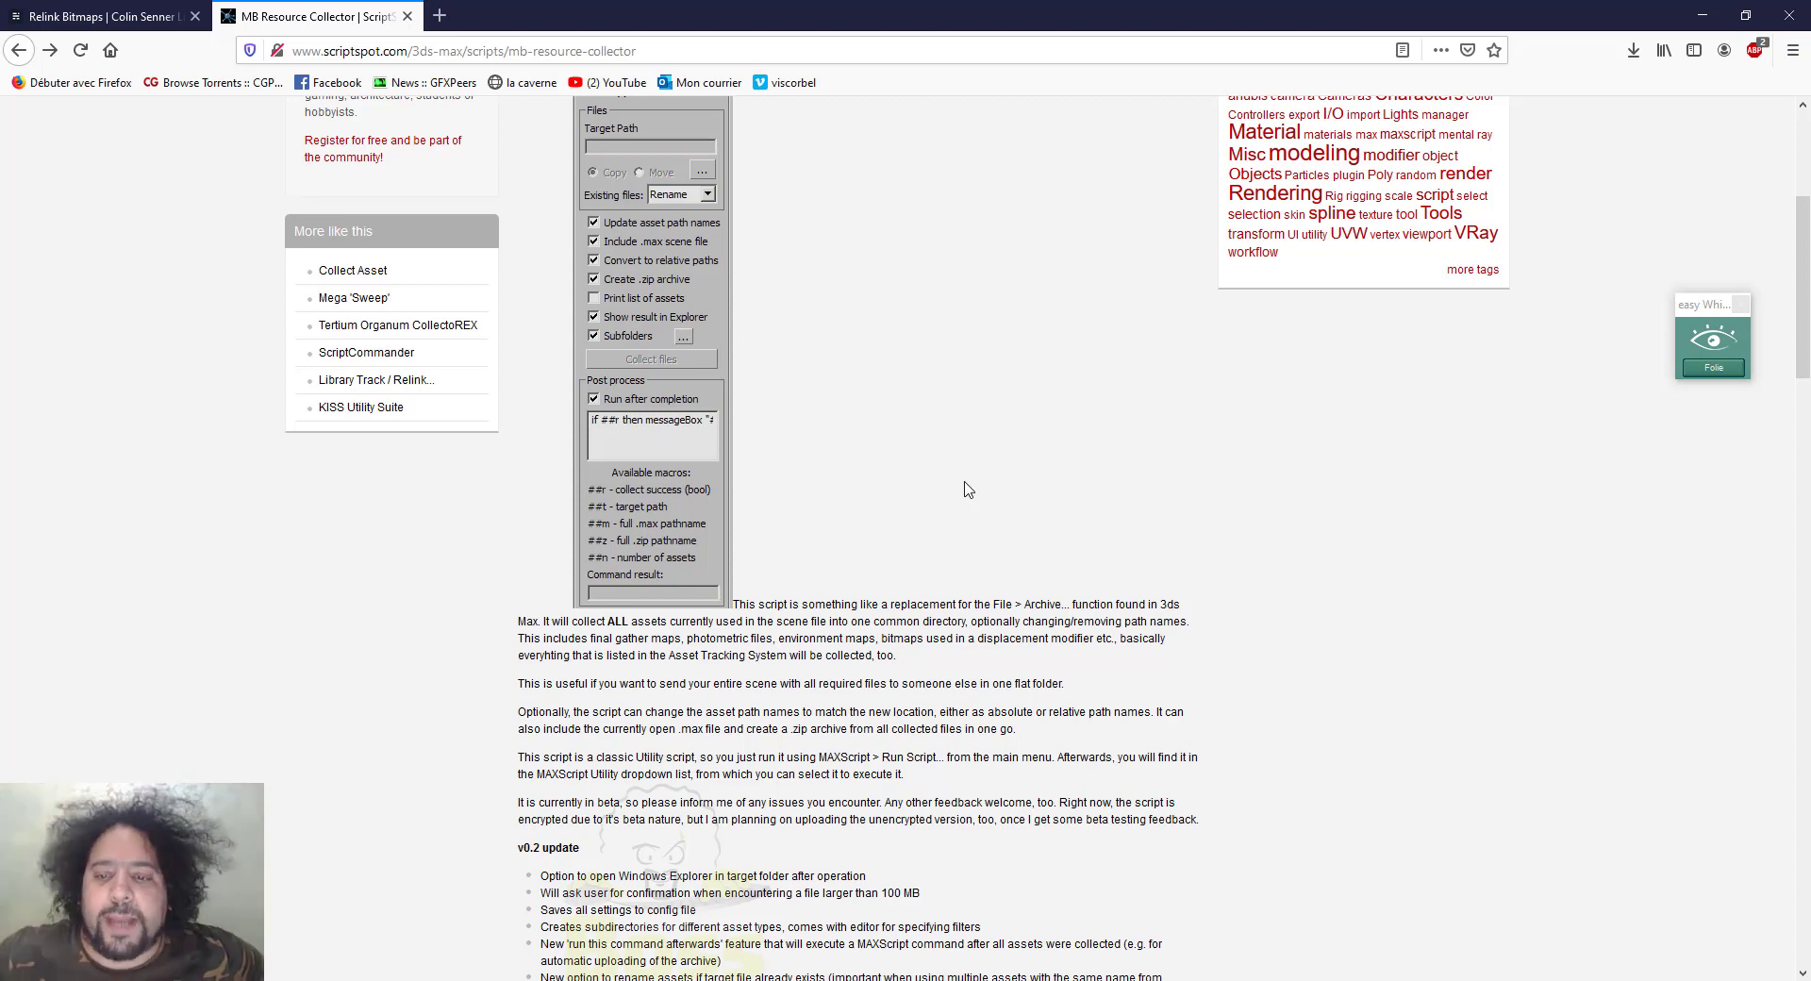
Switch to 3ds Max and archive the sofa scene to the desktop (Bureau) as sofa.zip
{"action": "left_click", "coordinate": [1118, 971]}
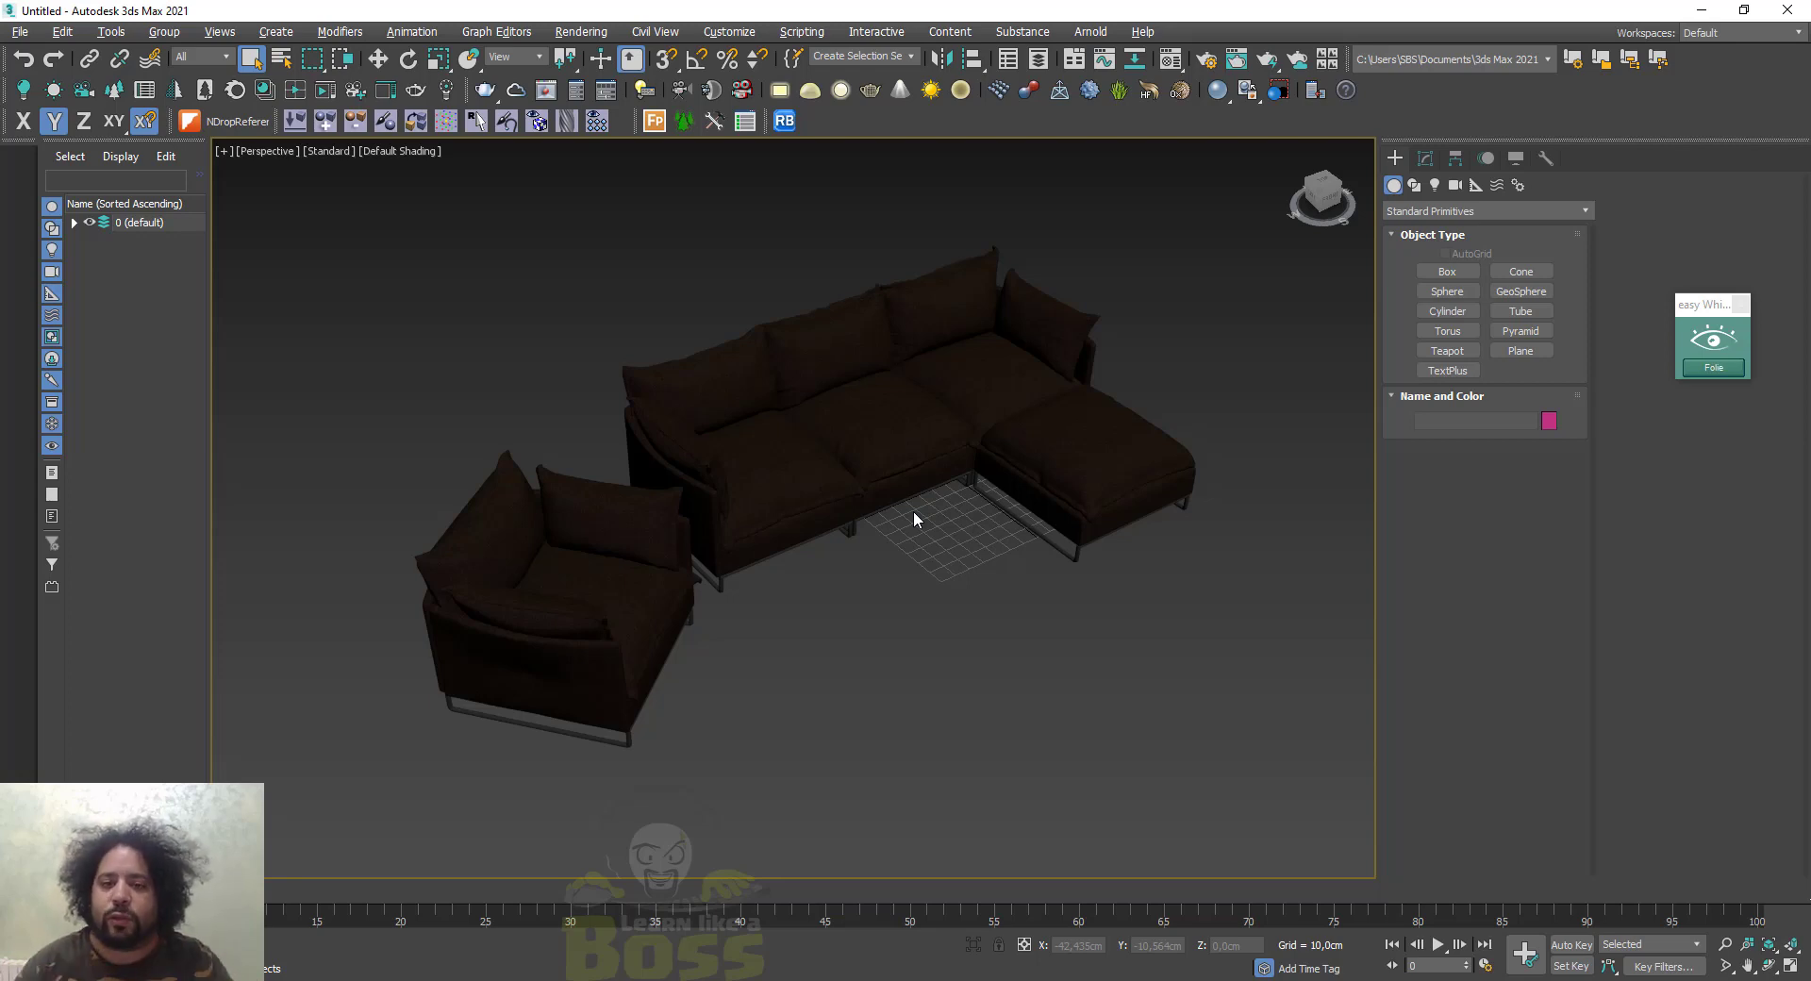
{"action": "left_click", "coordinate": [715, 423]}
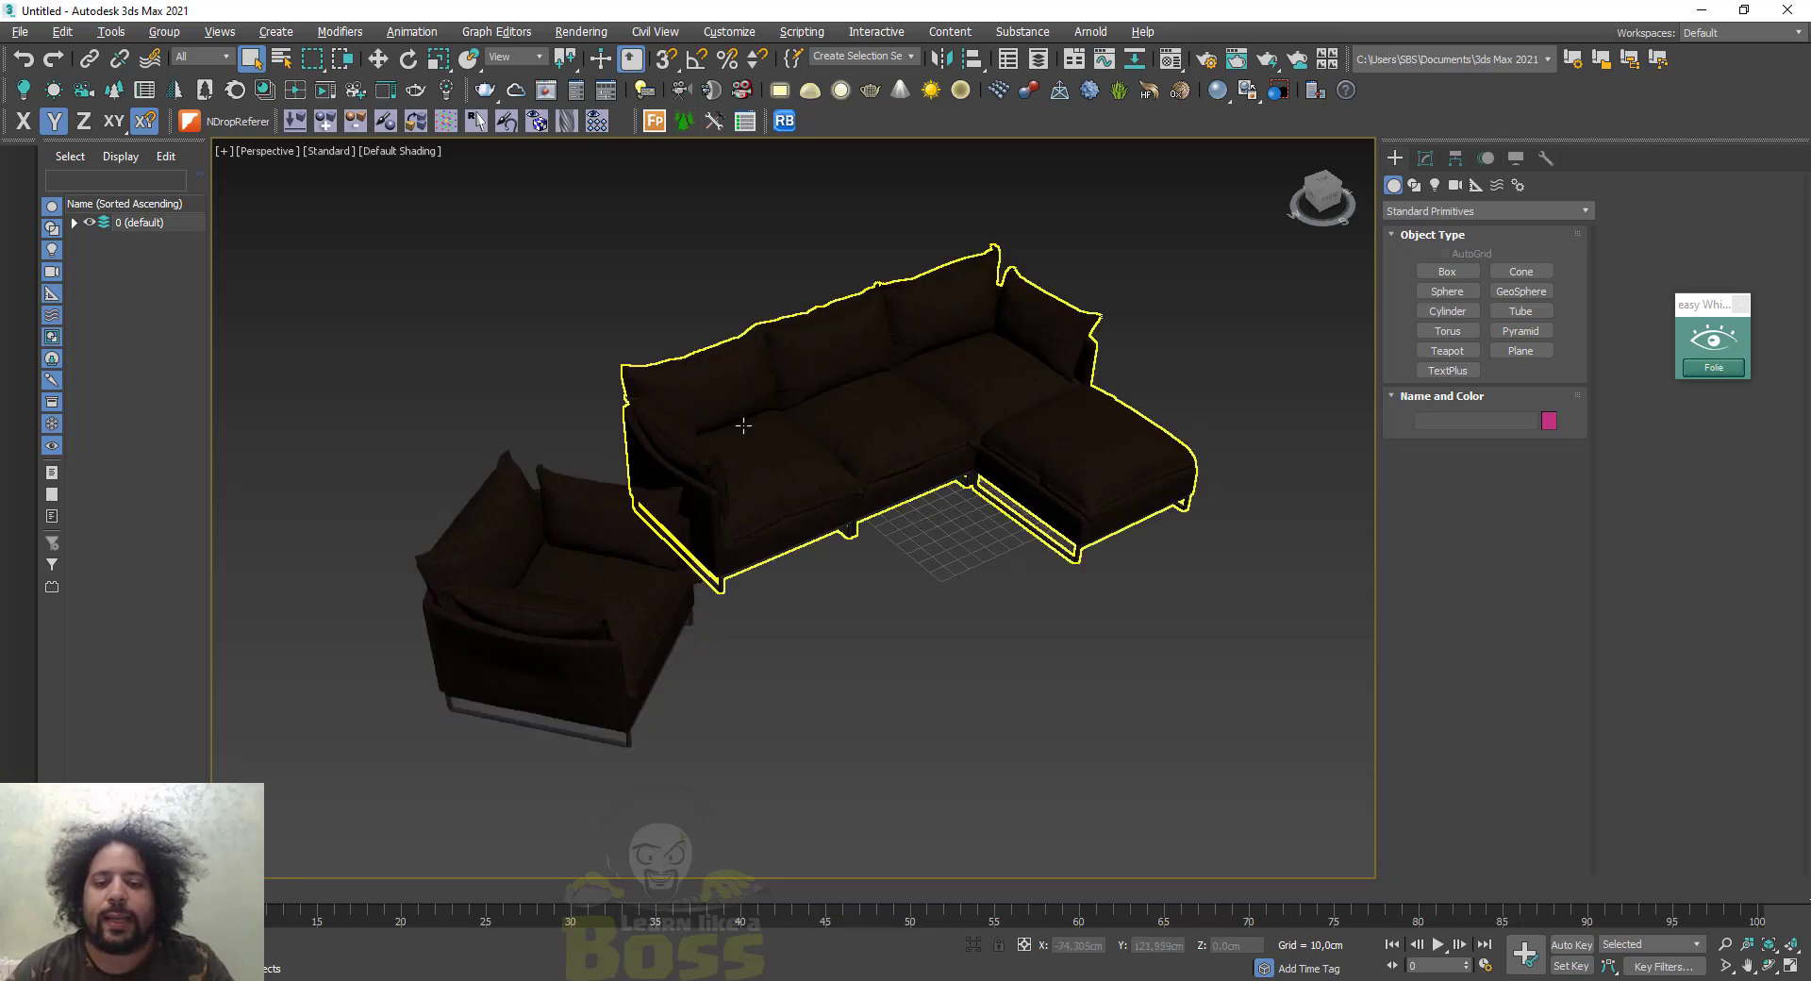
{"action": "left_click", "coordinate": [652, 300]}
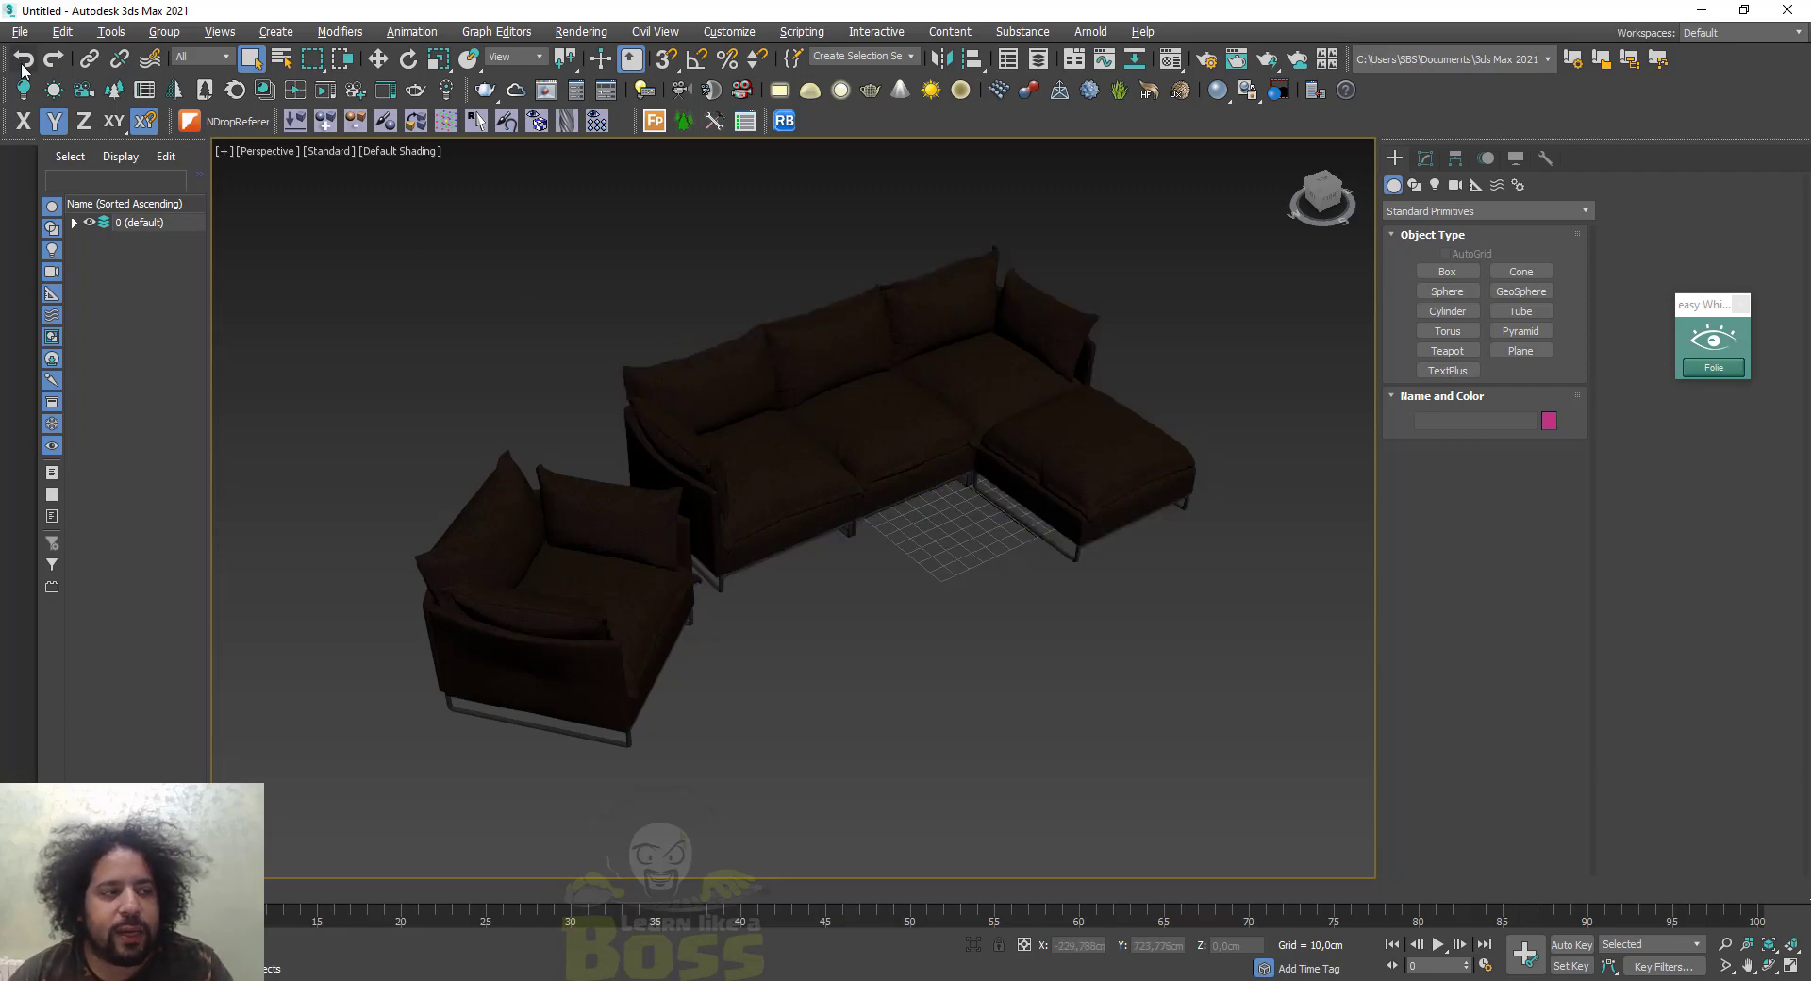
{"action": "left_click", "coordinate": [20, 34]}
{"action": "left_click", "coordinate": [89, 264]}
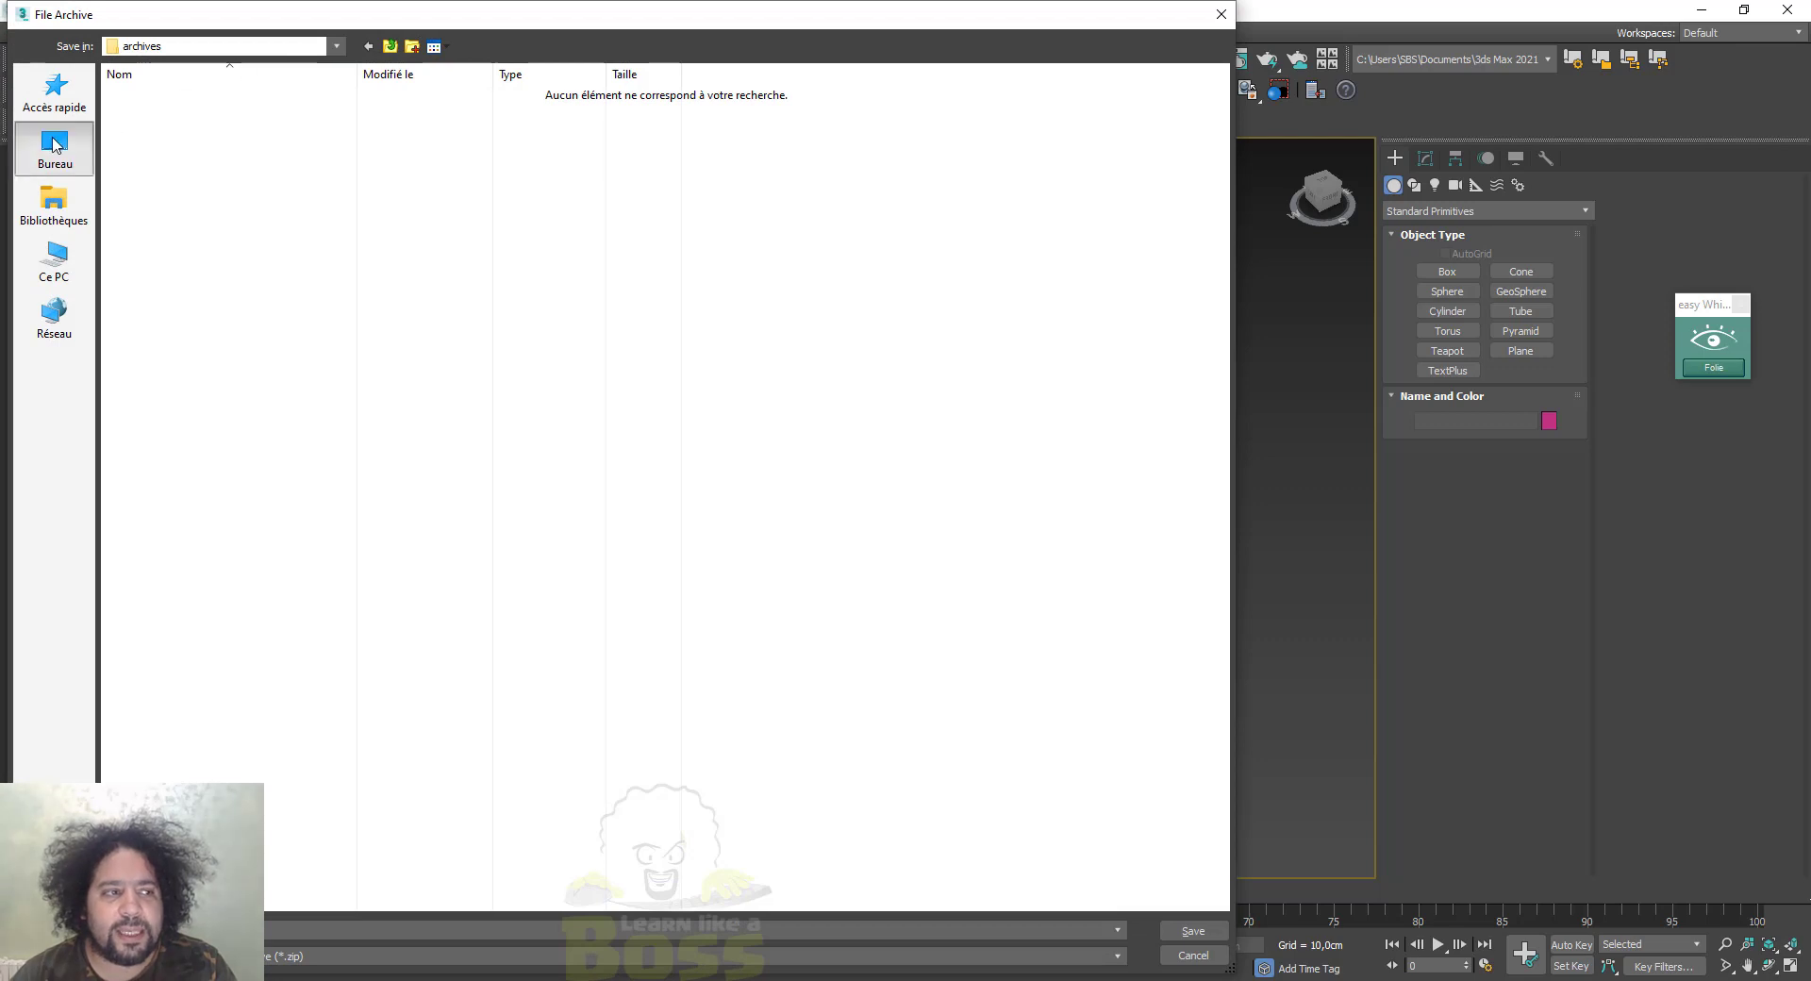
{"action": "left_click", "coordinate": [81, 146]}
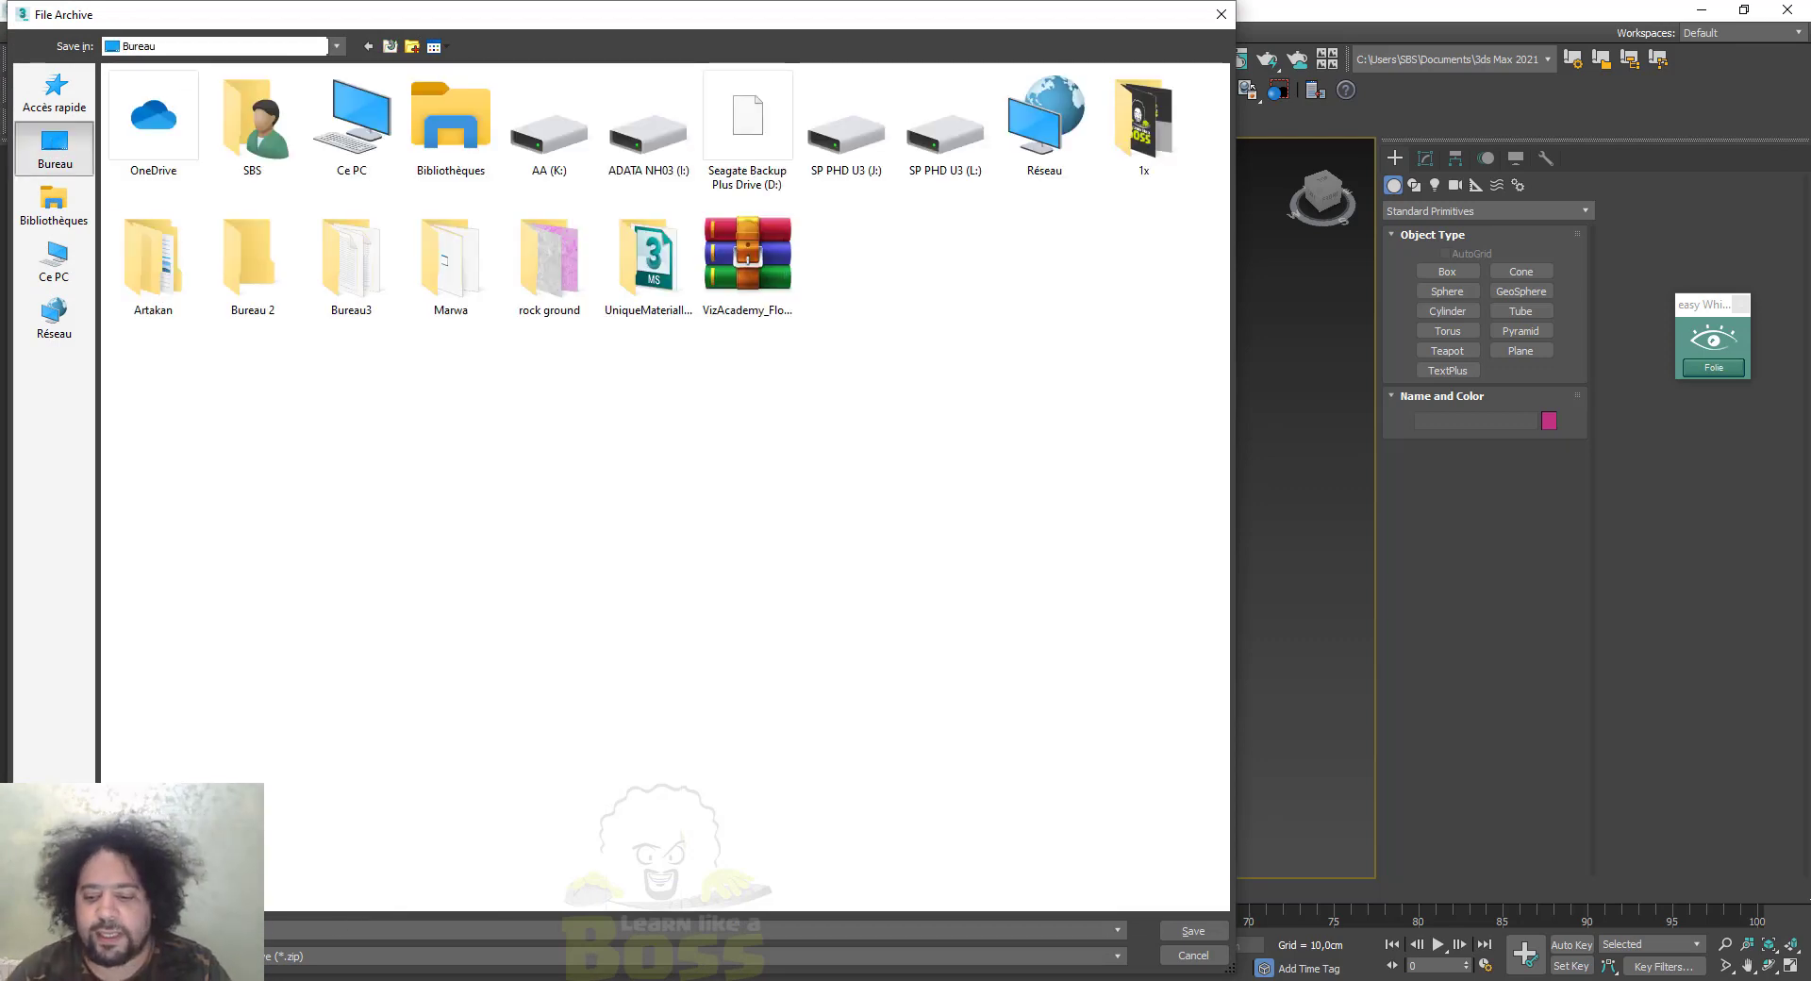
{"action": "left_click", "coordinate": [1193, 934]}
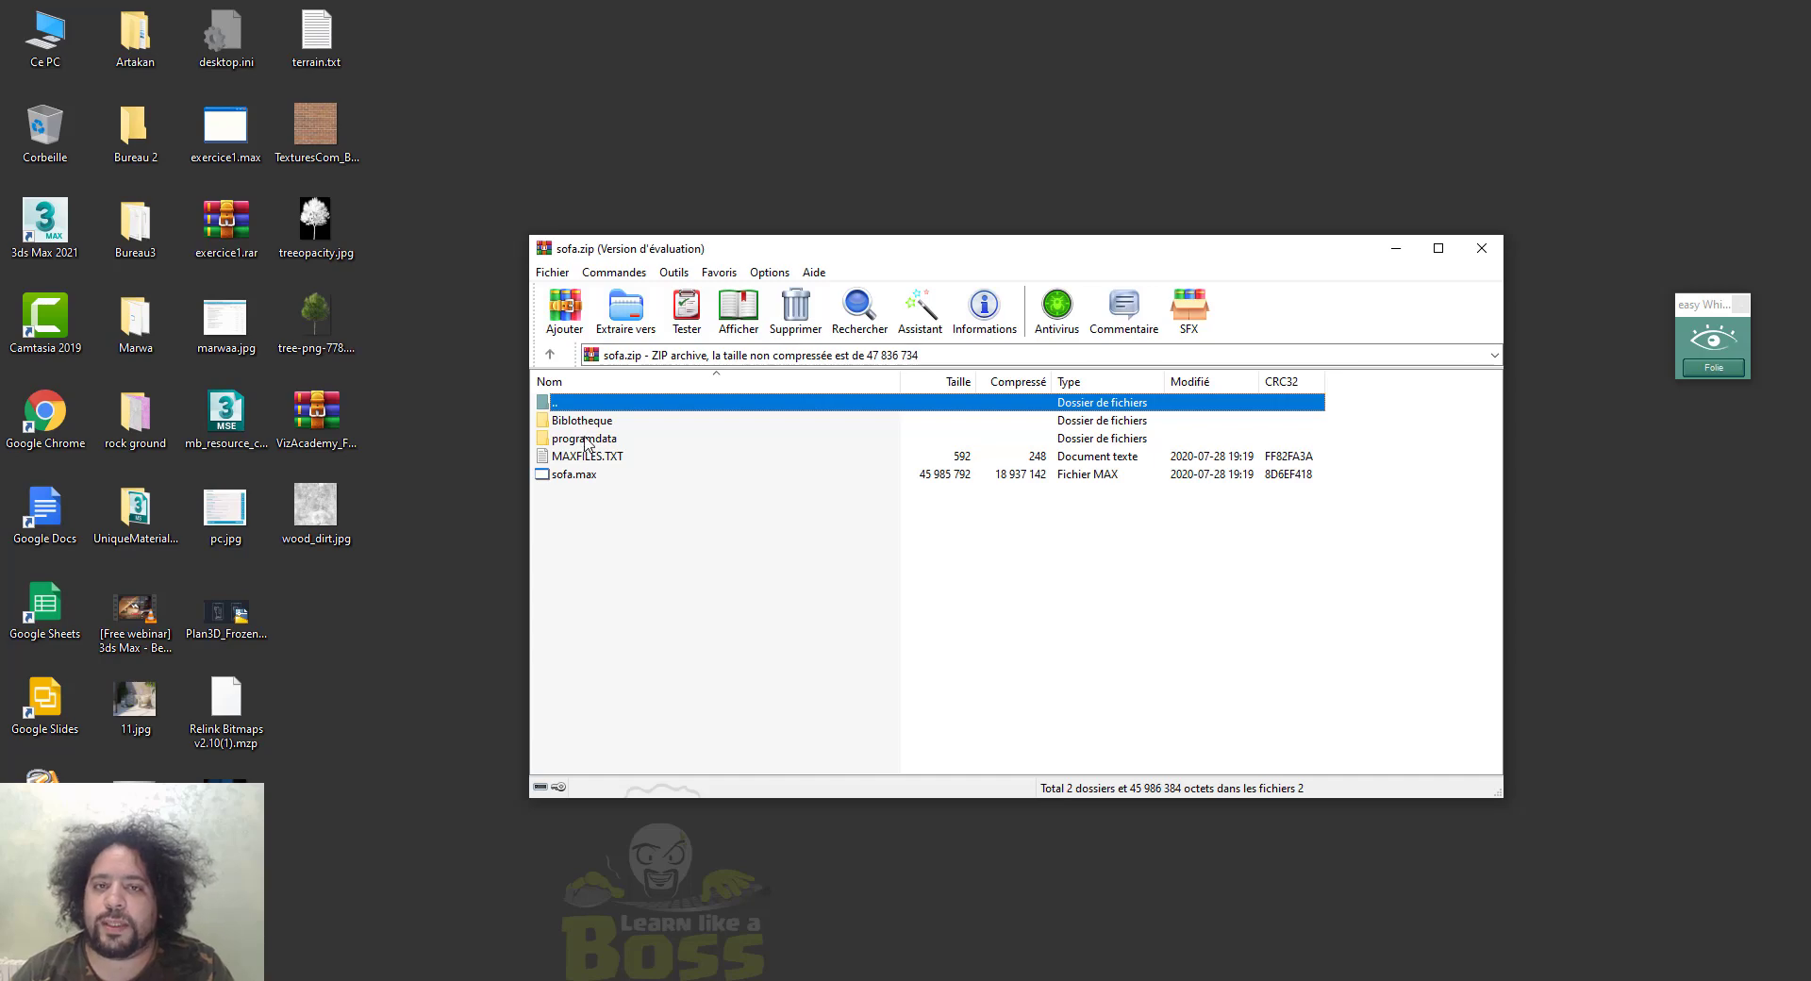
Close the archive window and extract sofa.zip on the desktop into its own sofa folder
{"action": "left_click", "coordinate": [1479, 250]}
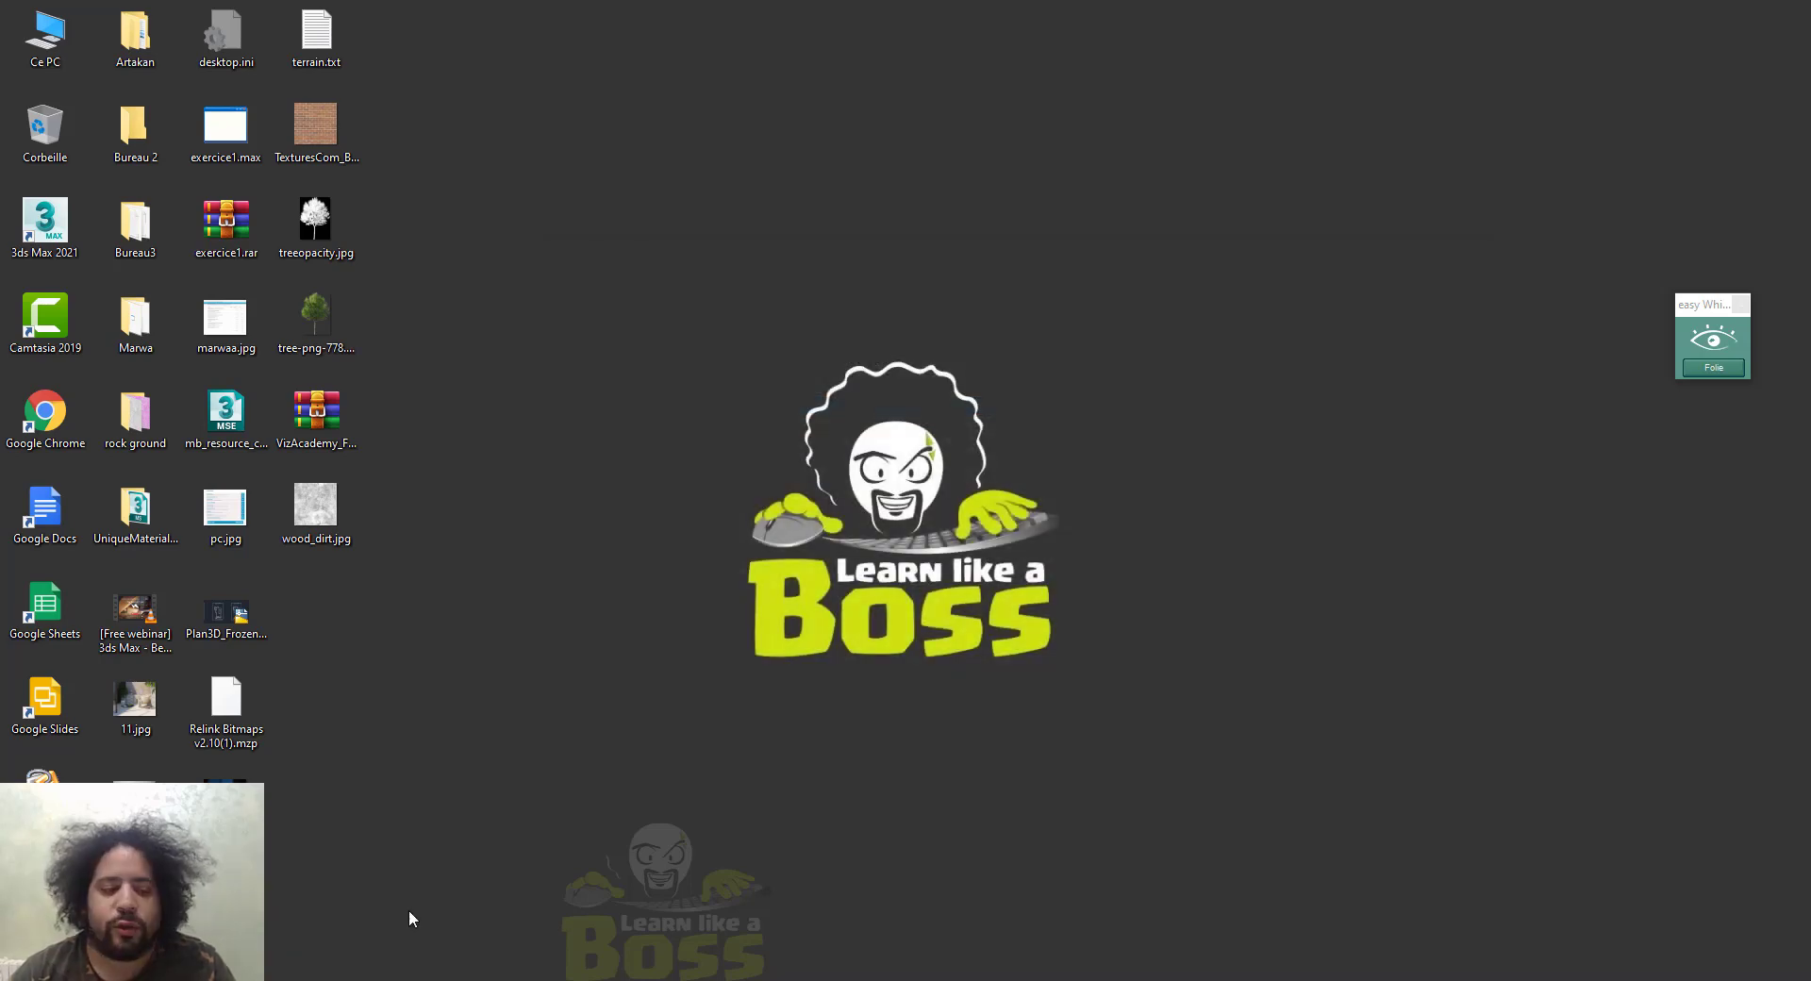
{"action": "right_click", "coordinate": [238, 882]}
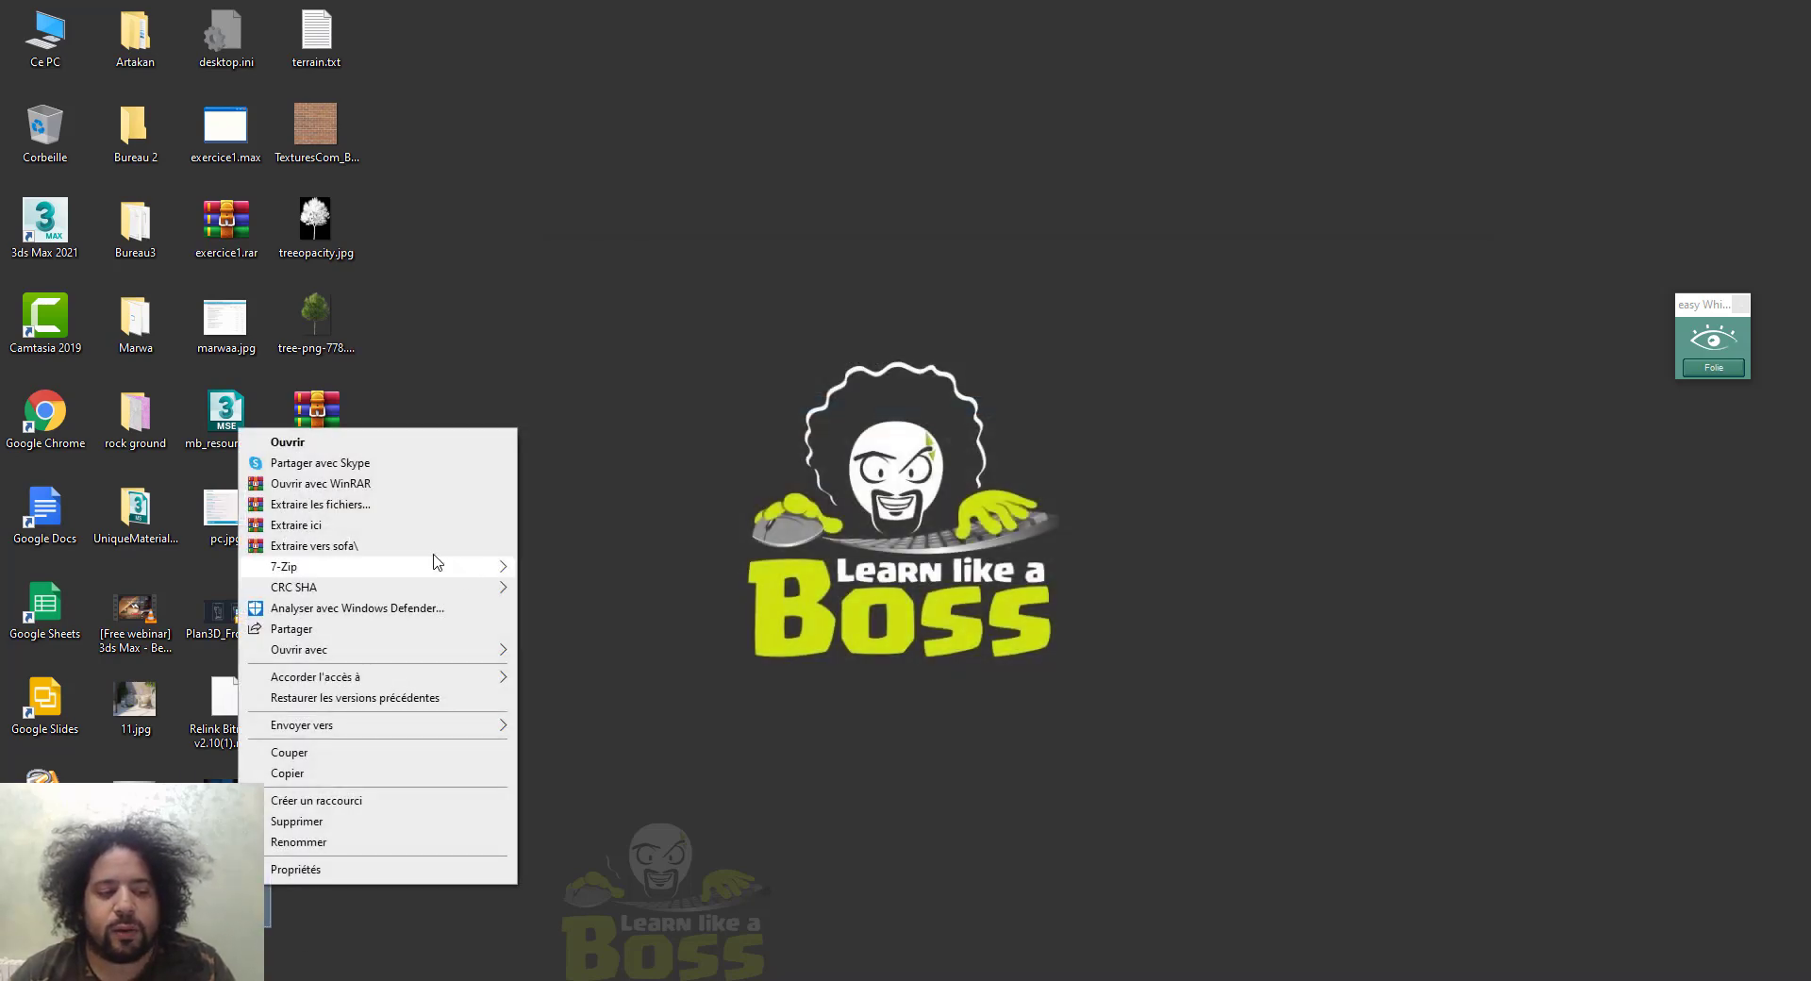
{"action": "left_click", "coordinate": [358, 547]}
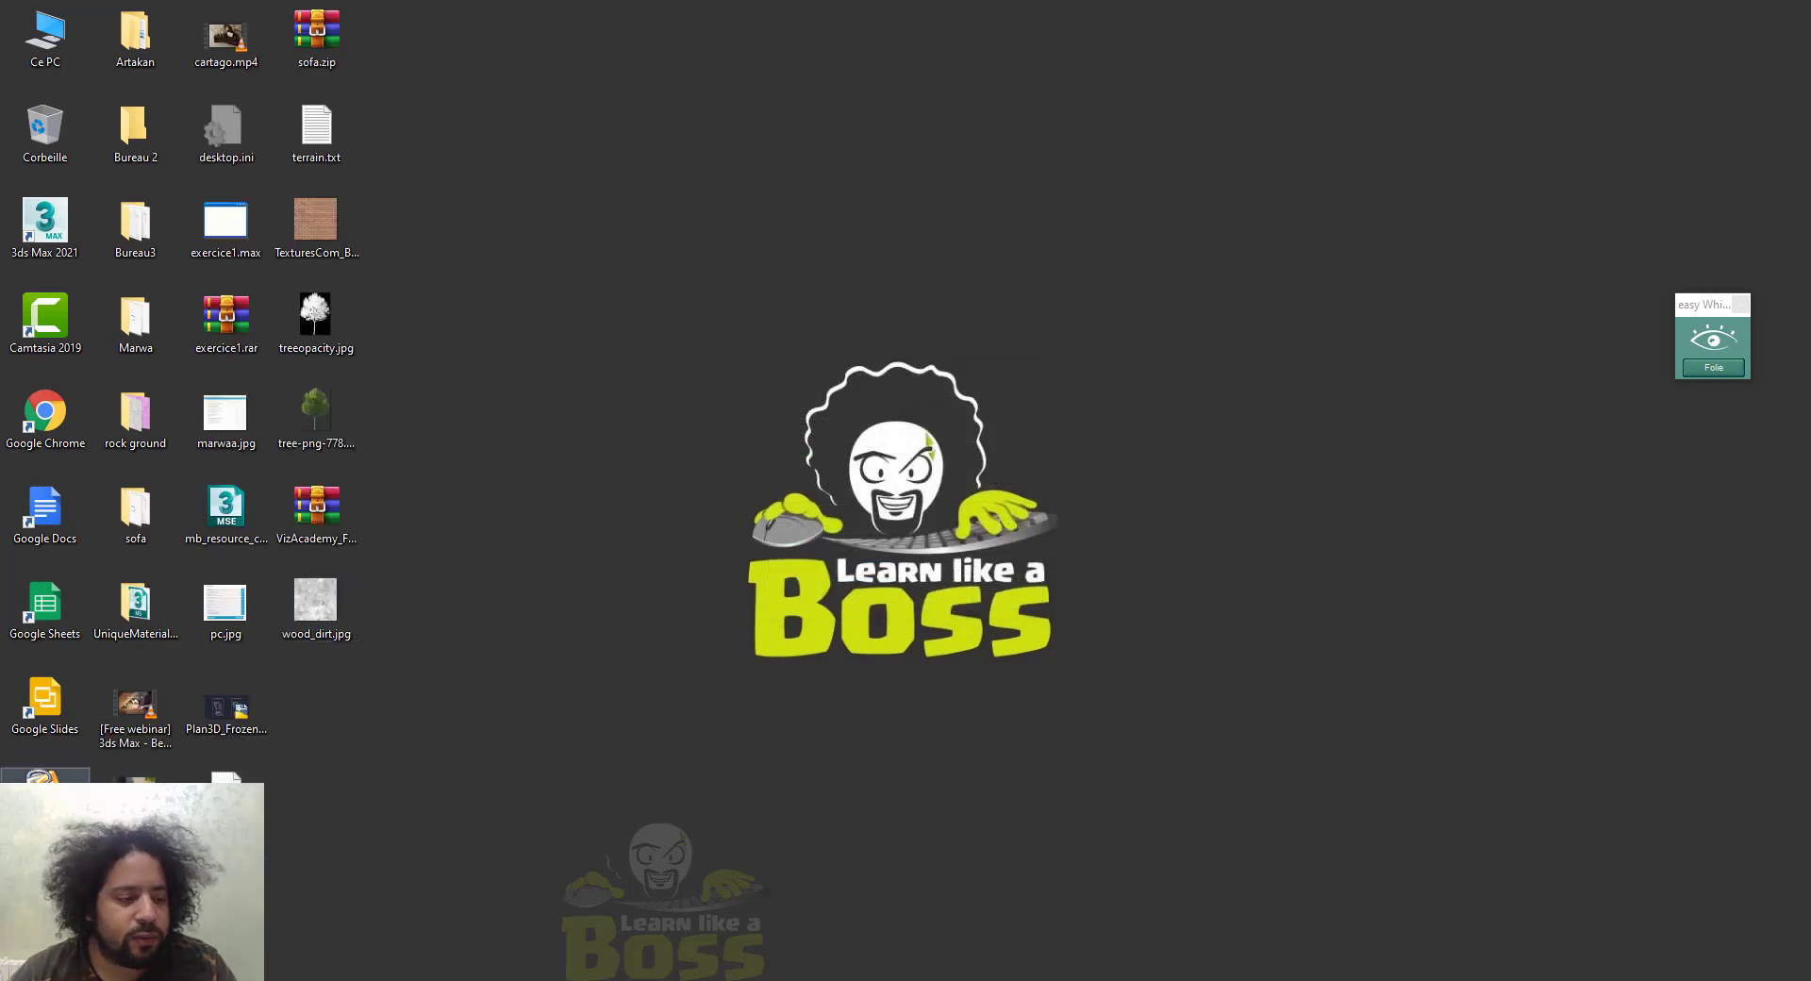
Open sofa.max from the extracted sofa folder in 3ds Max
{"action": "double_click", "coordinate": [135, 511]}
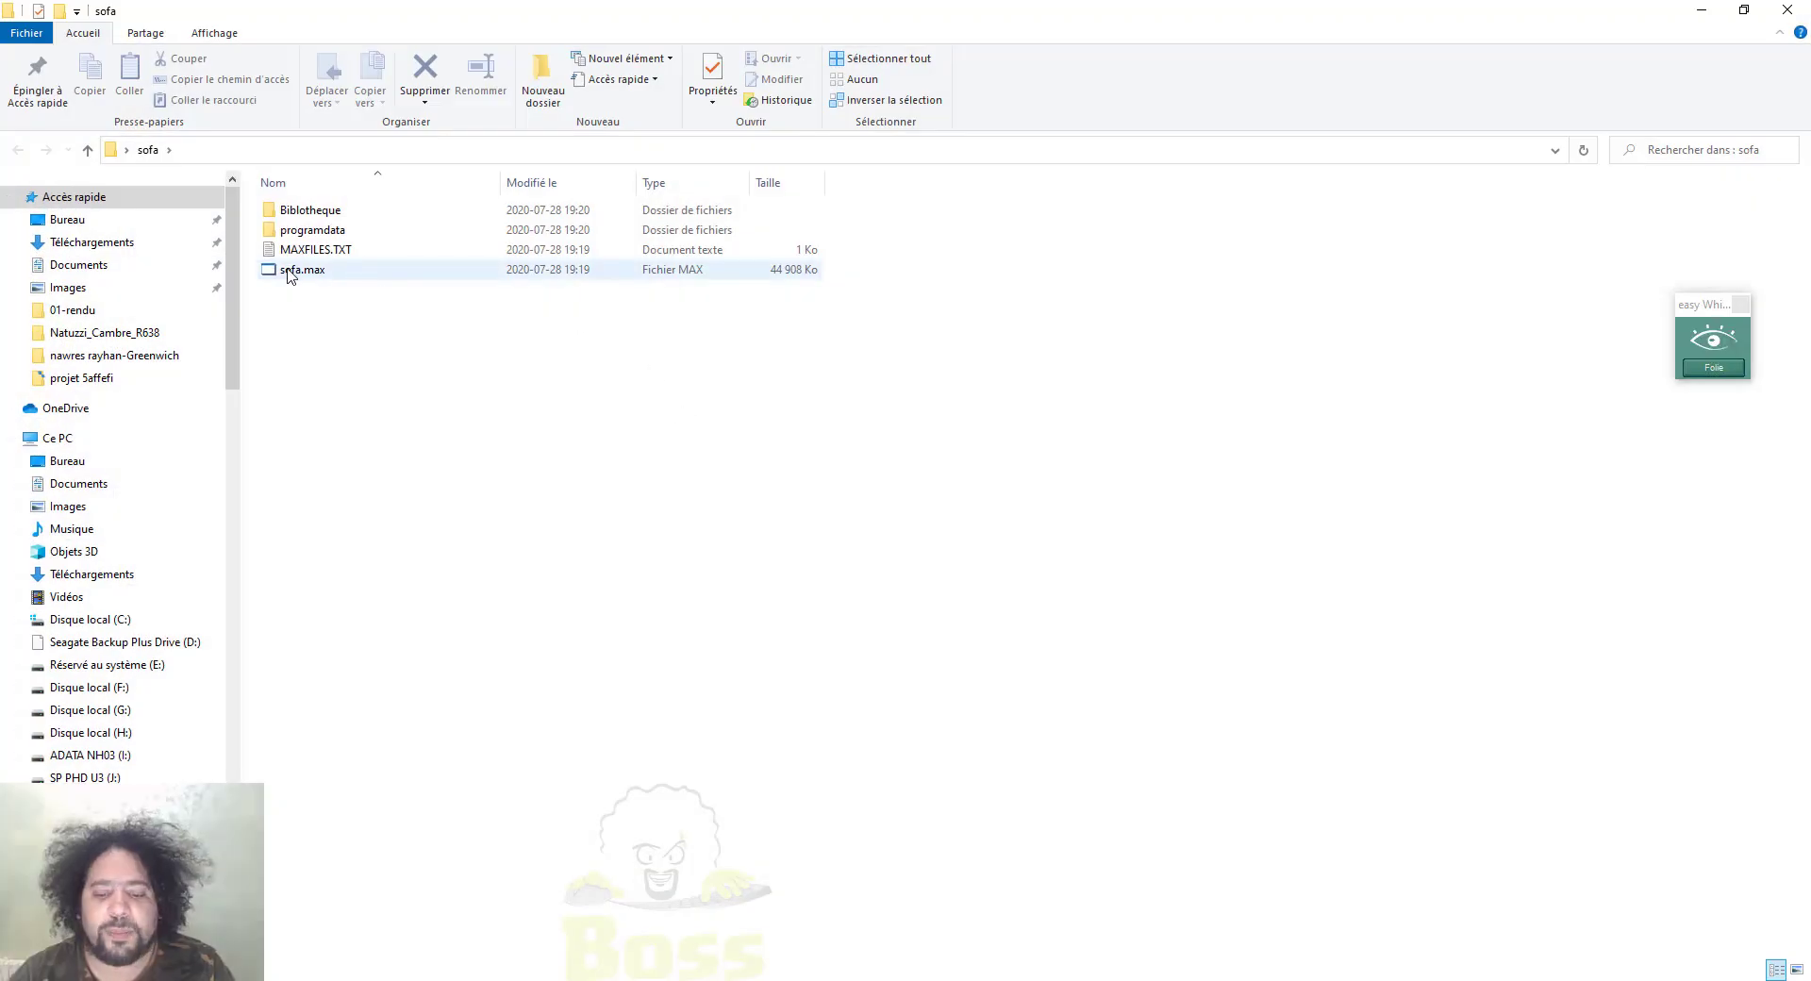
{"action": "left_click_drag", "start_coordinate": [291, 271], "coordinate": [1000, 665]}
{"action": "left_click", "coordinate": [1064, 674]}
{"action": "left_click", "coordinate": [1020, 653]}
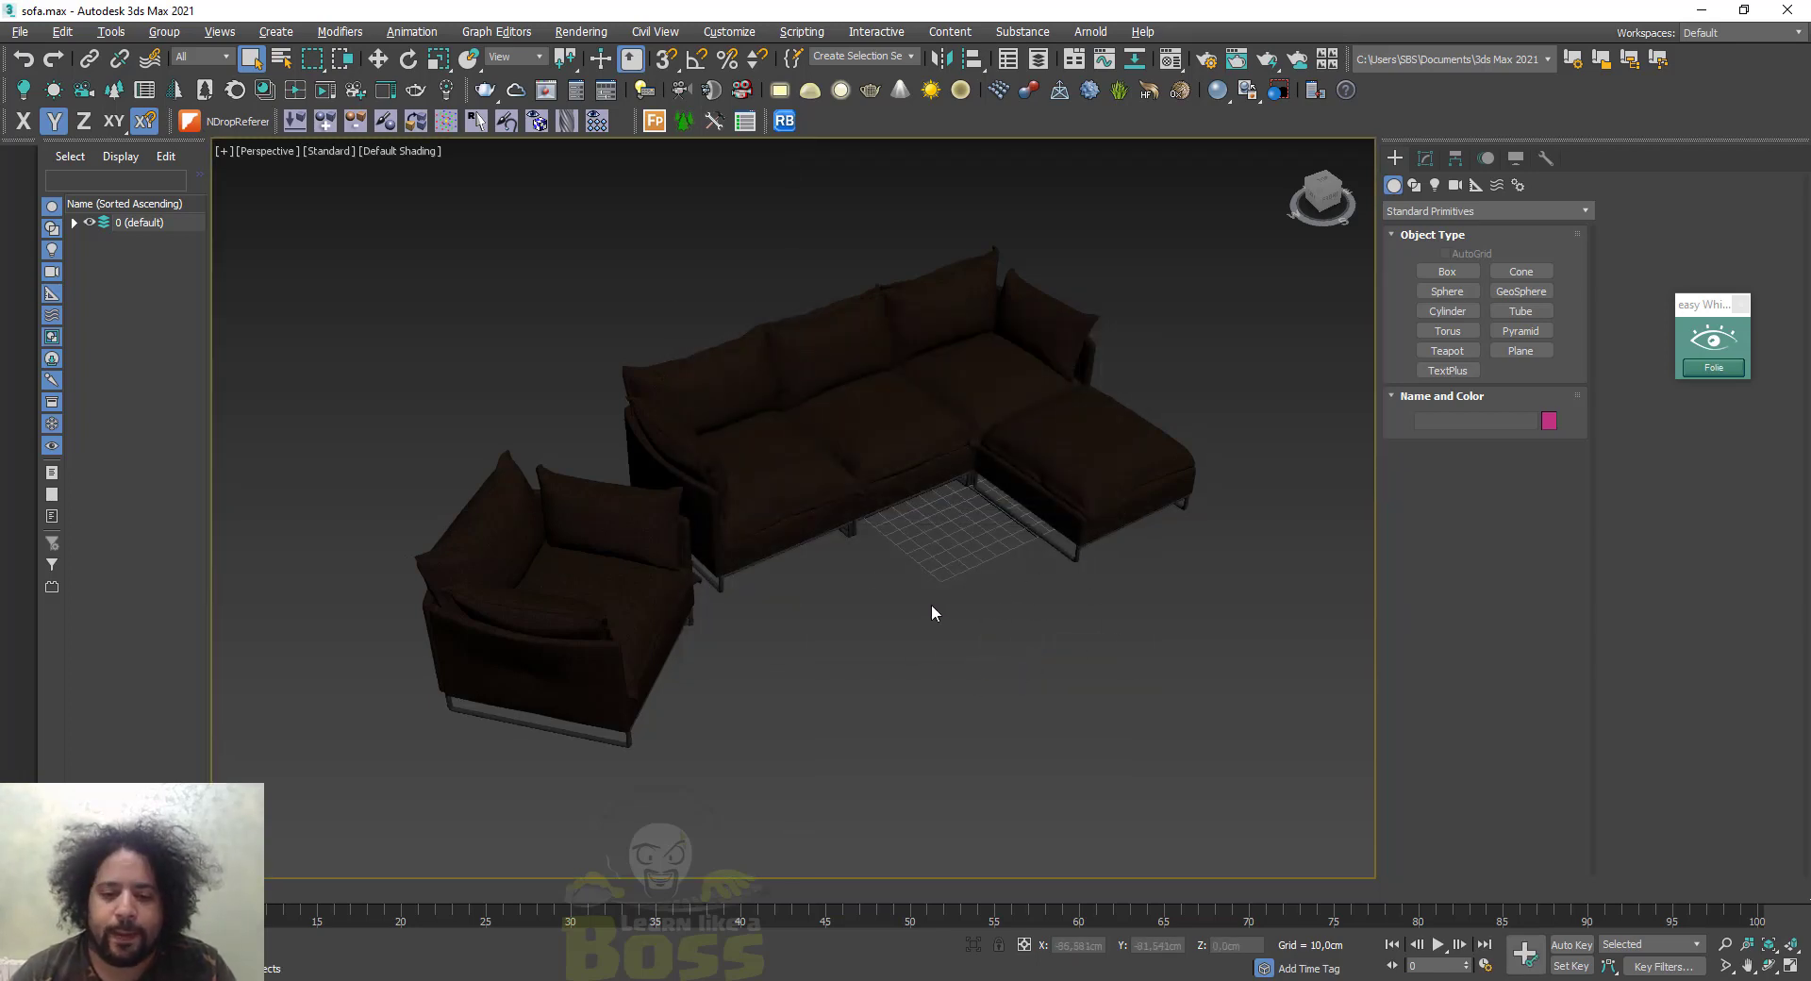
{"action": "middle_click_drag", "start_coordinate": [934, 614], "coordinate": [942, 523]}
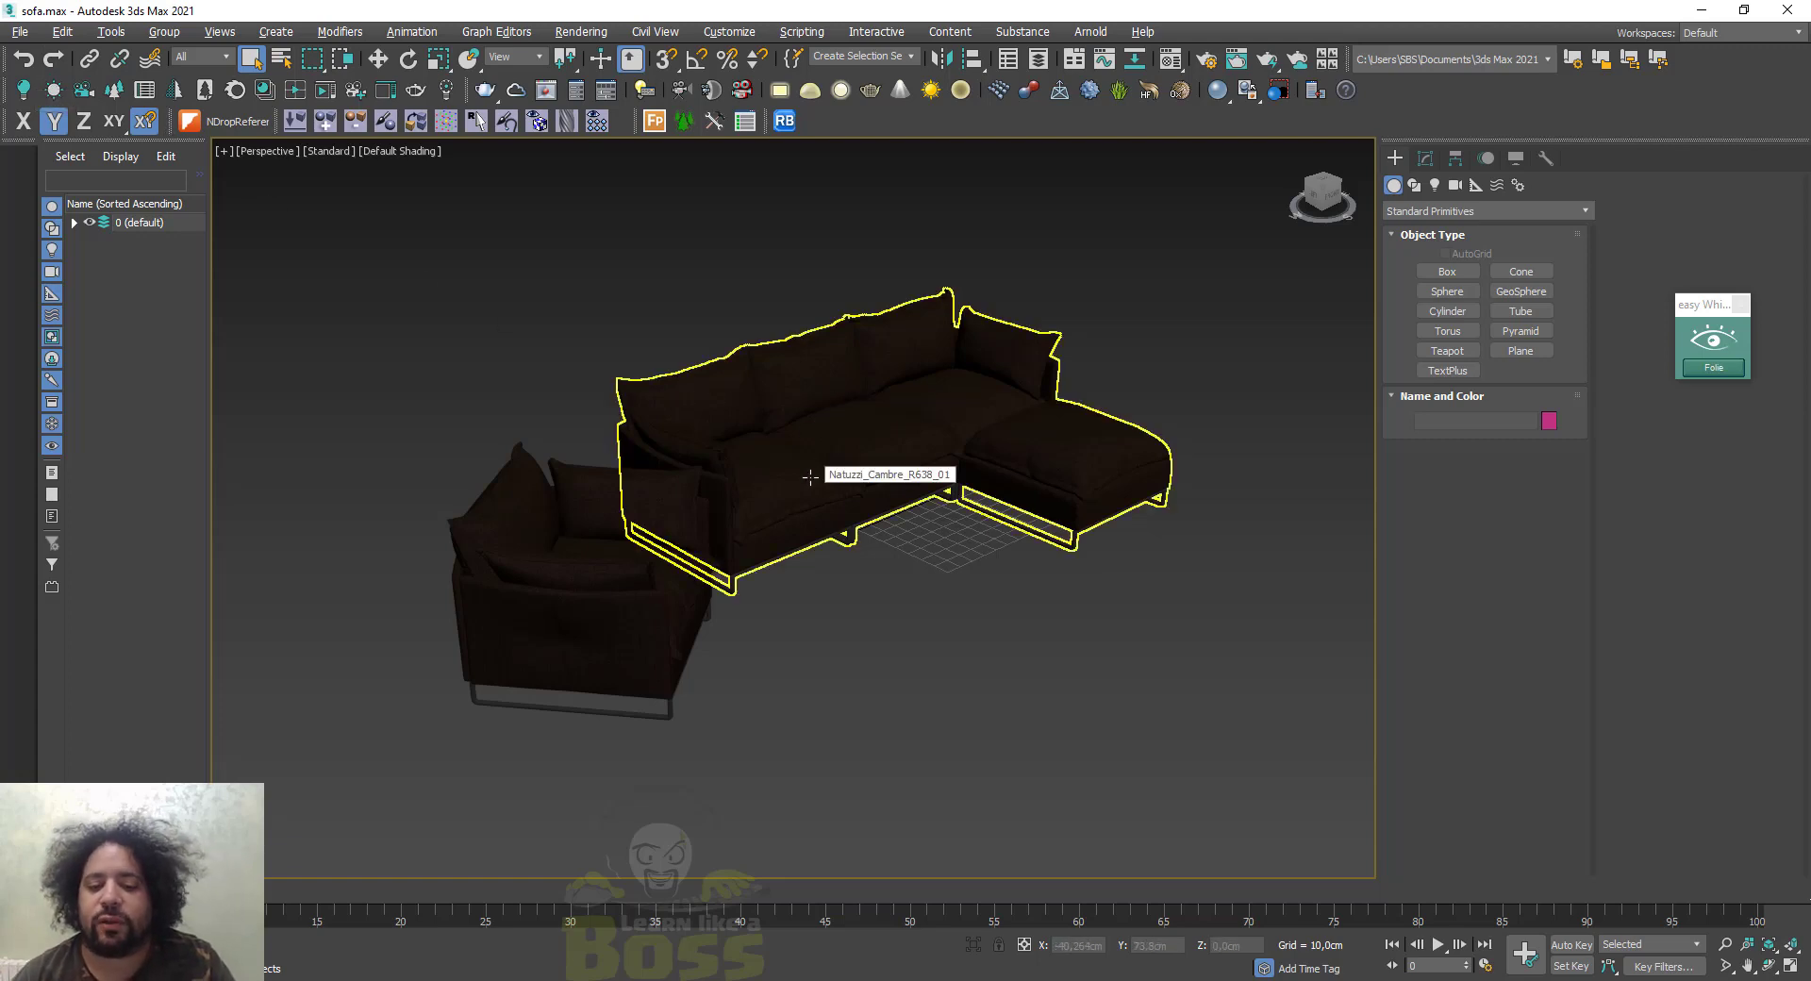
Switch to Firefox and go to the ScriptSpot home page
{"action": "left_click", "coordinate": [671, 980]}
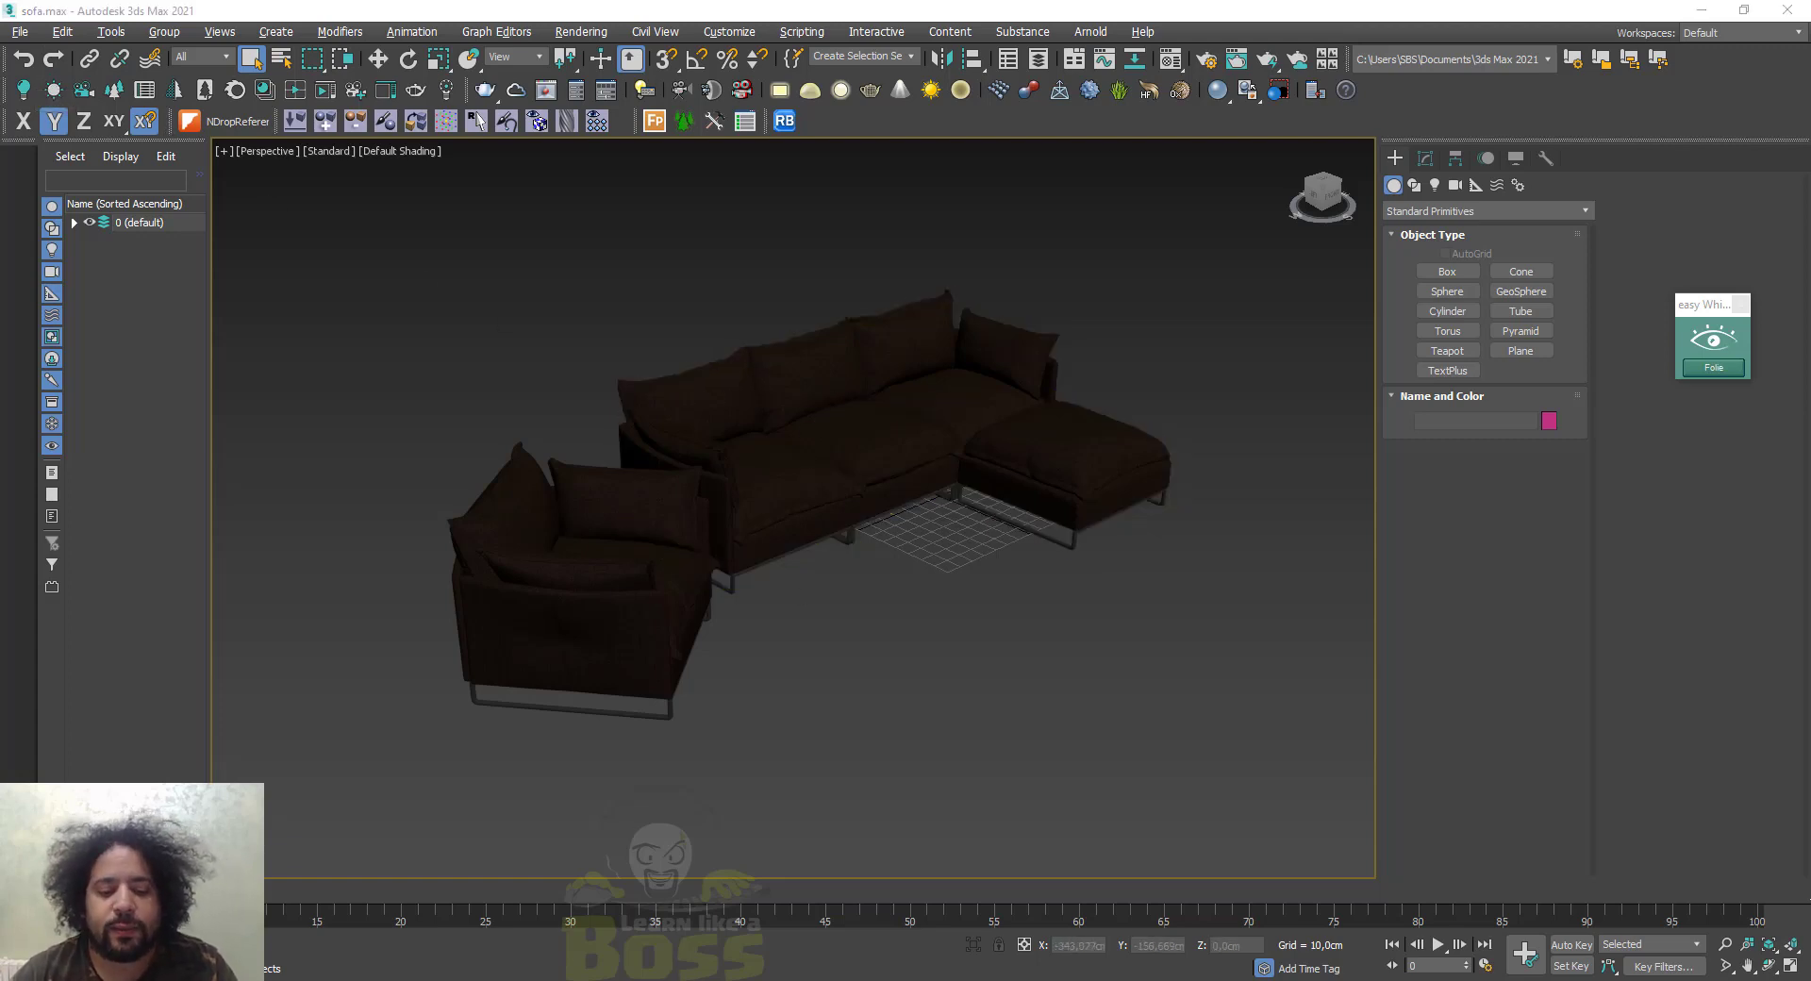
{"action": "left_click", "coordinate": [762, 934]}
{"action": "scroll", "coordinate": [868, 325], "scroll_direction": "up", "scroll_amount": 5}
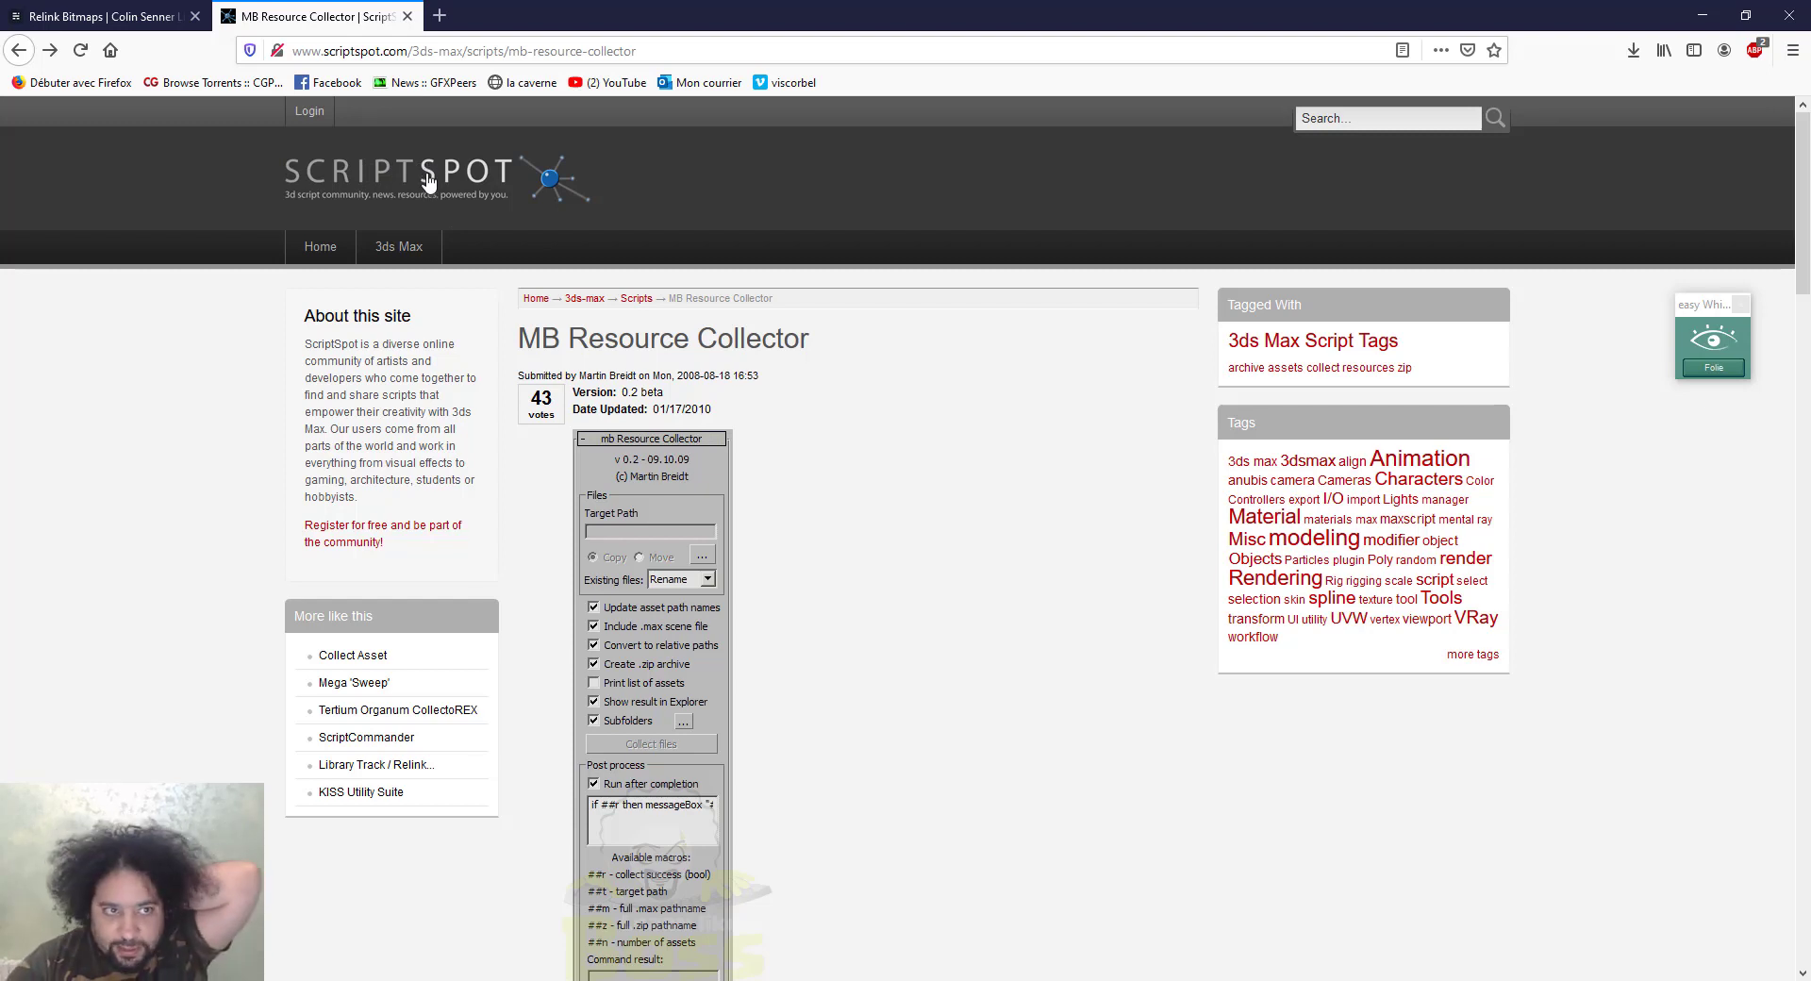
{"action": "left_click", "coordinate": [428, 179]}
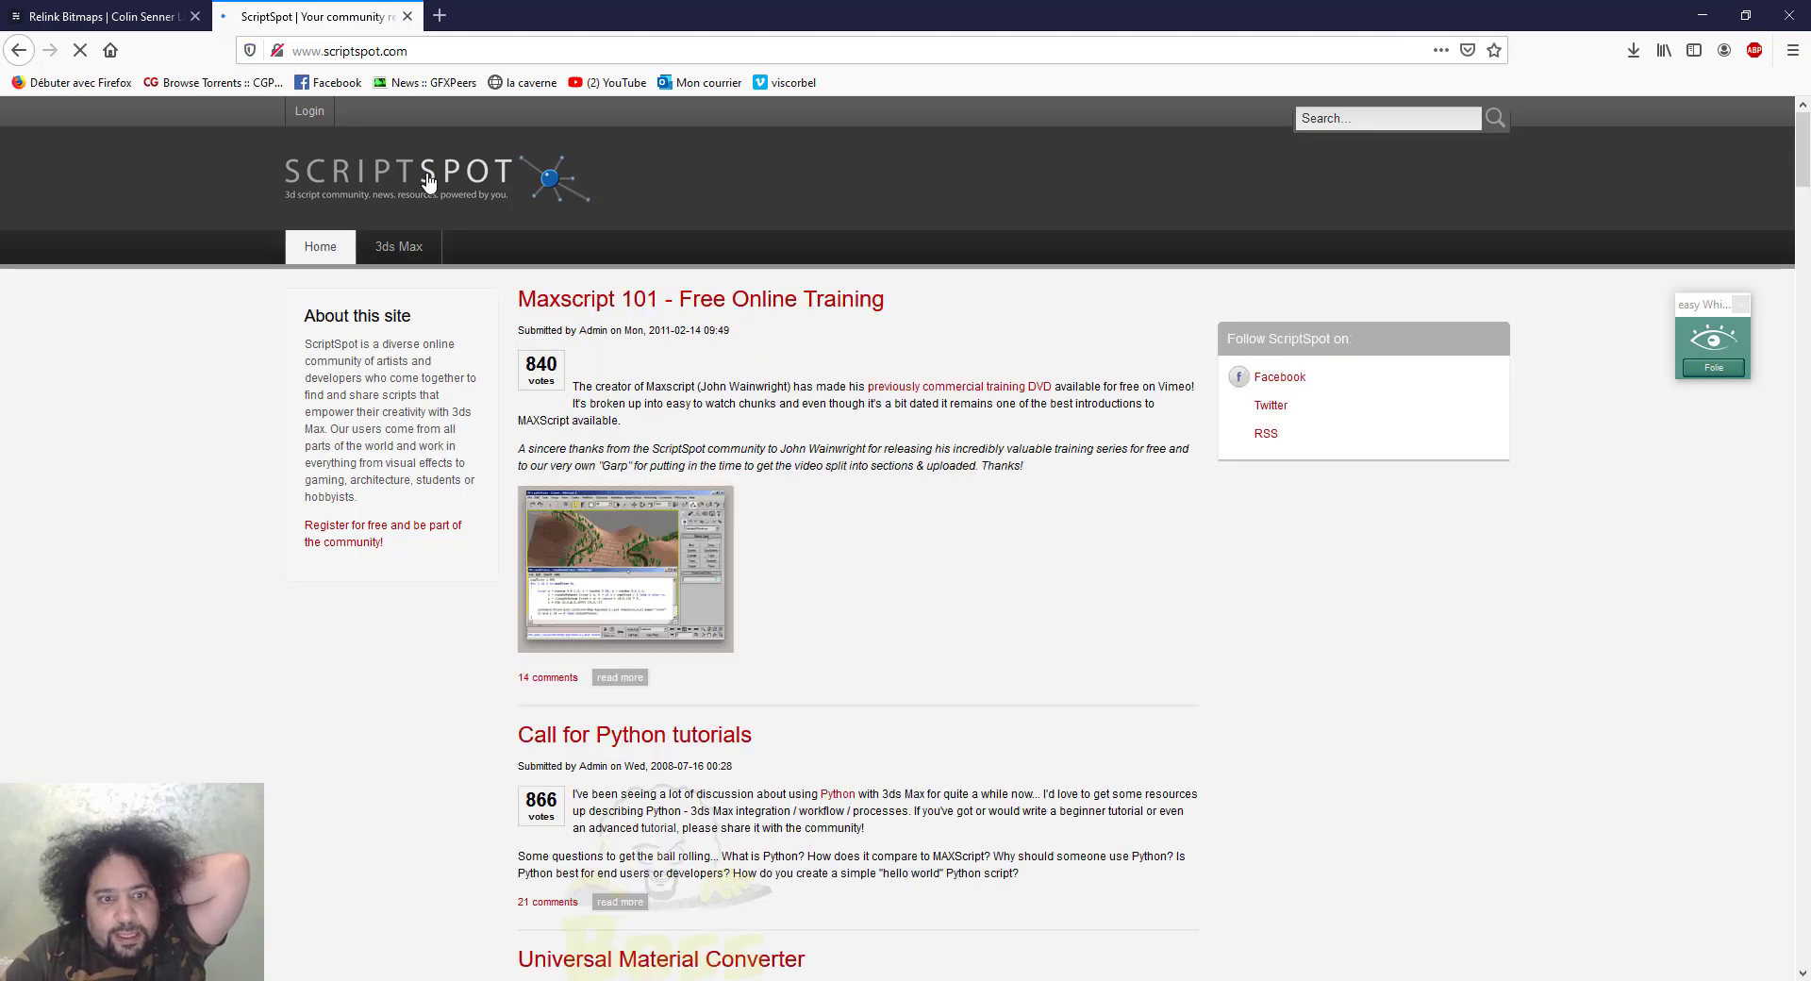
Search ScriptSpot for "ressource"
{"action": "left_click", "coordinate": [1353, 121]}
{"action": "type", "text": "ress"}
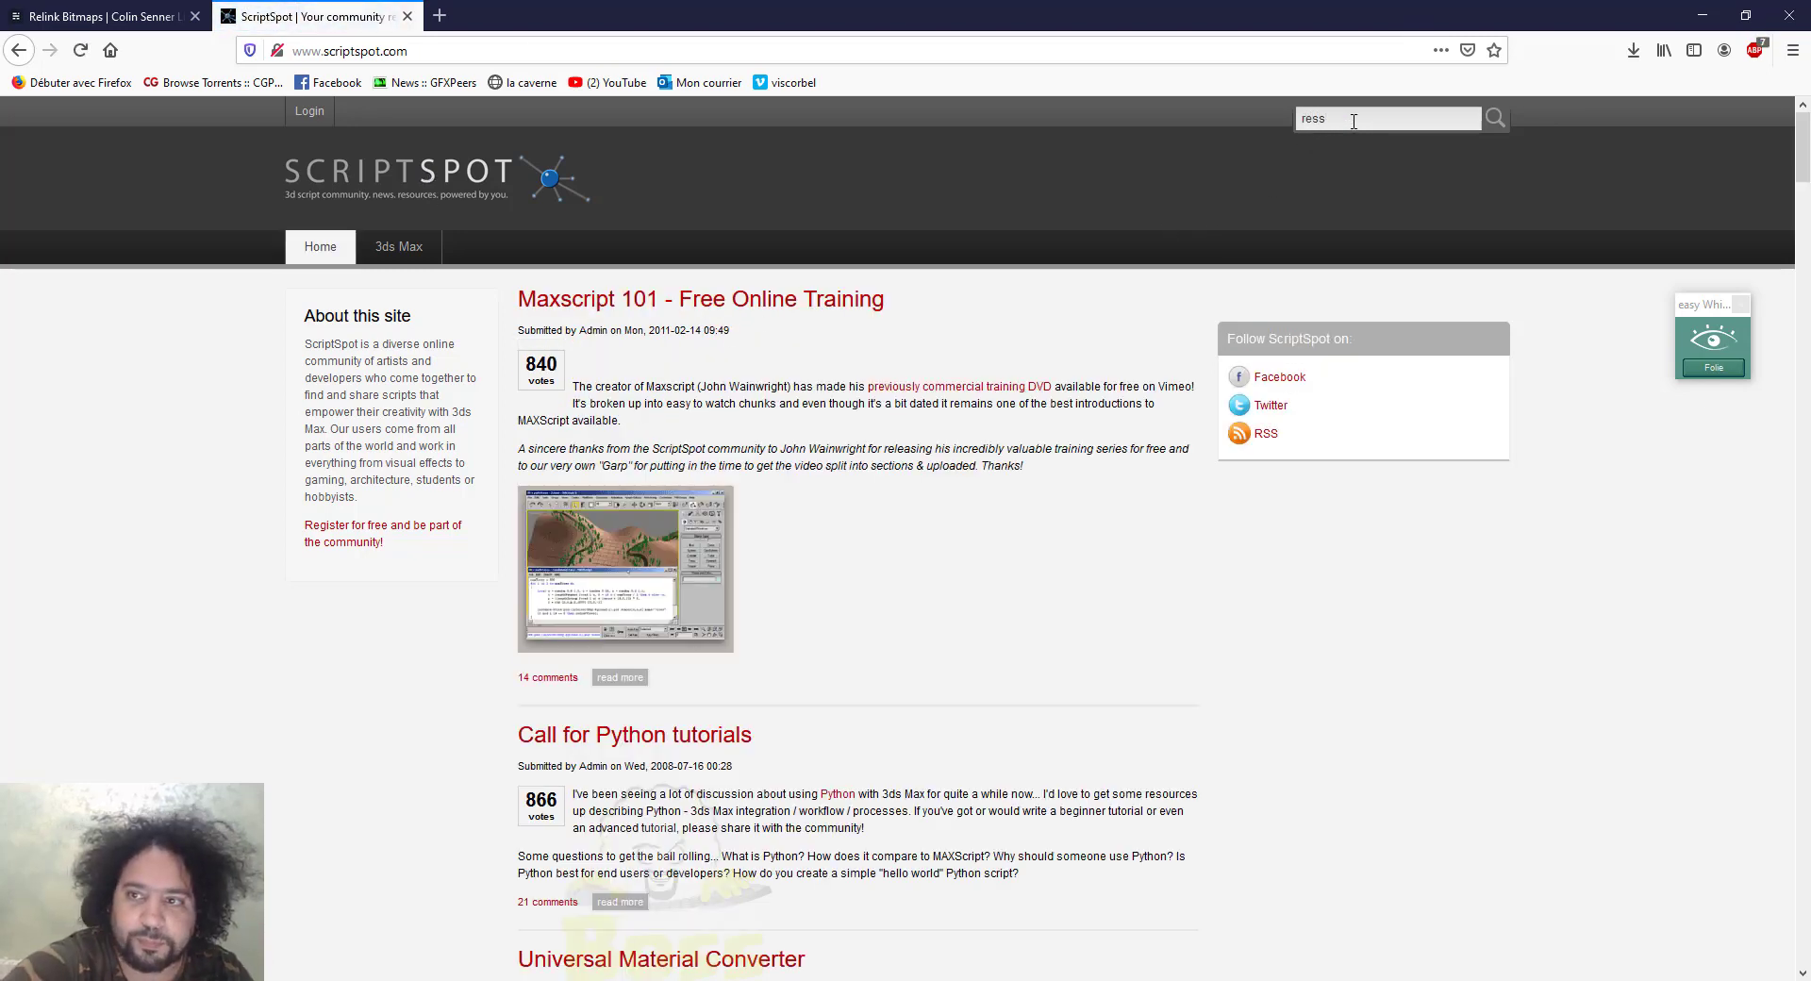
{"action": "key", "text": "BackSpace"}
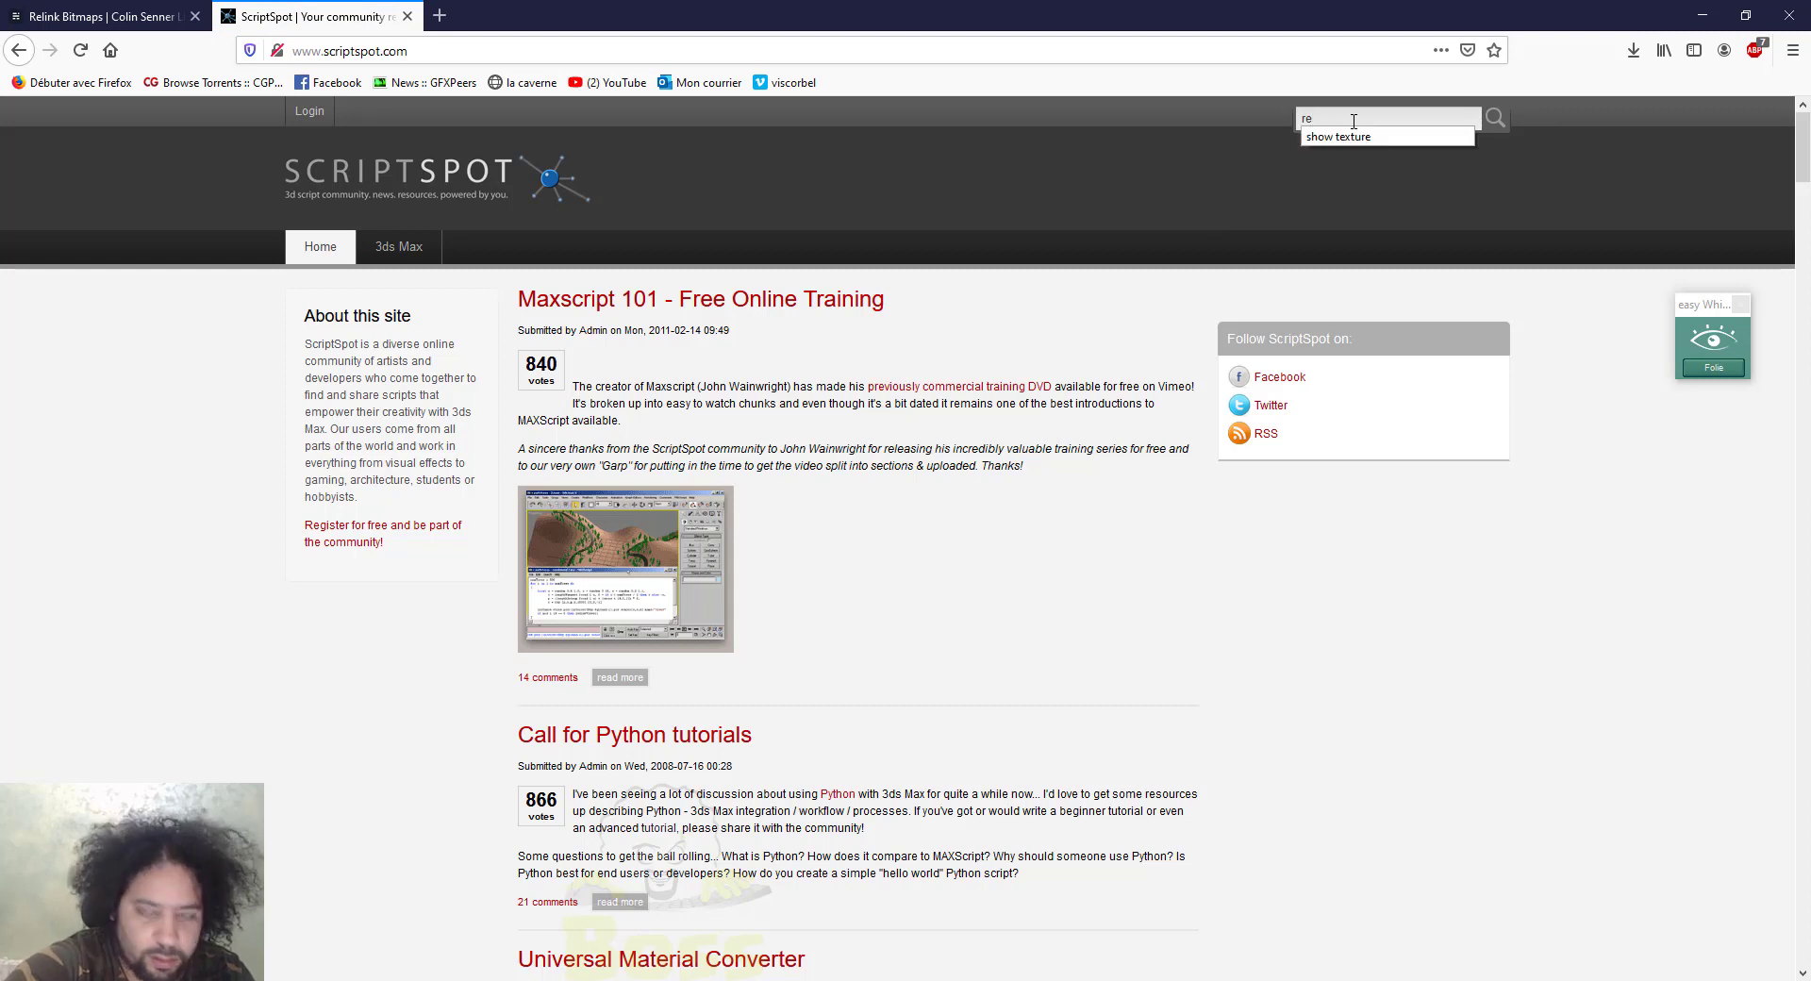
{"action": "type", "text": "ssource"}
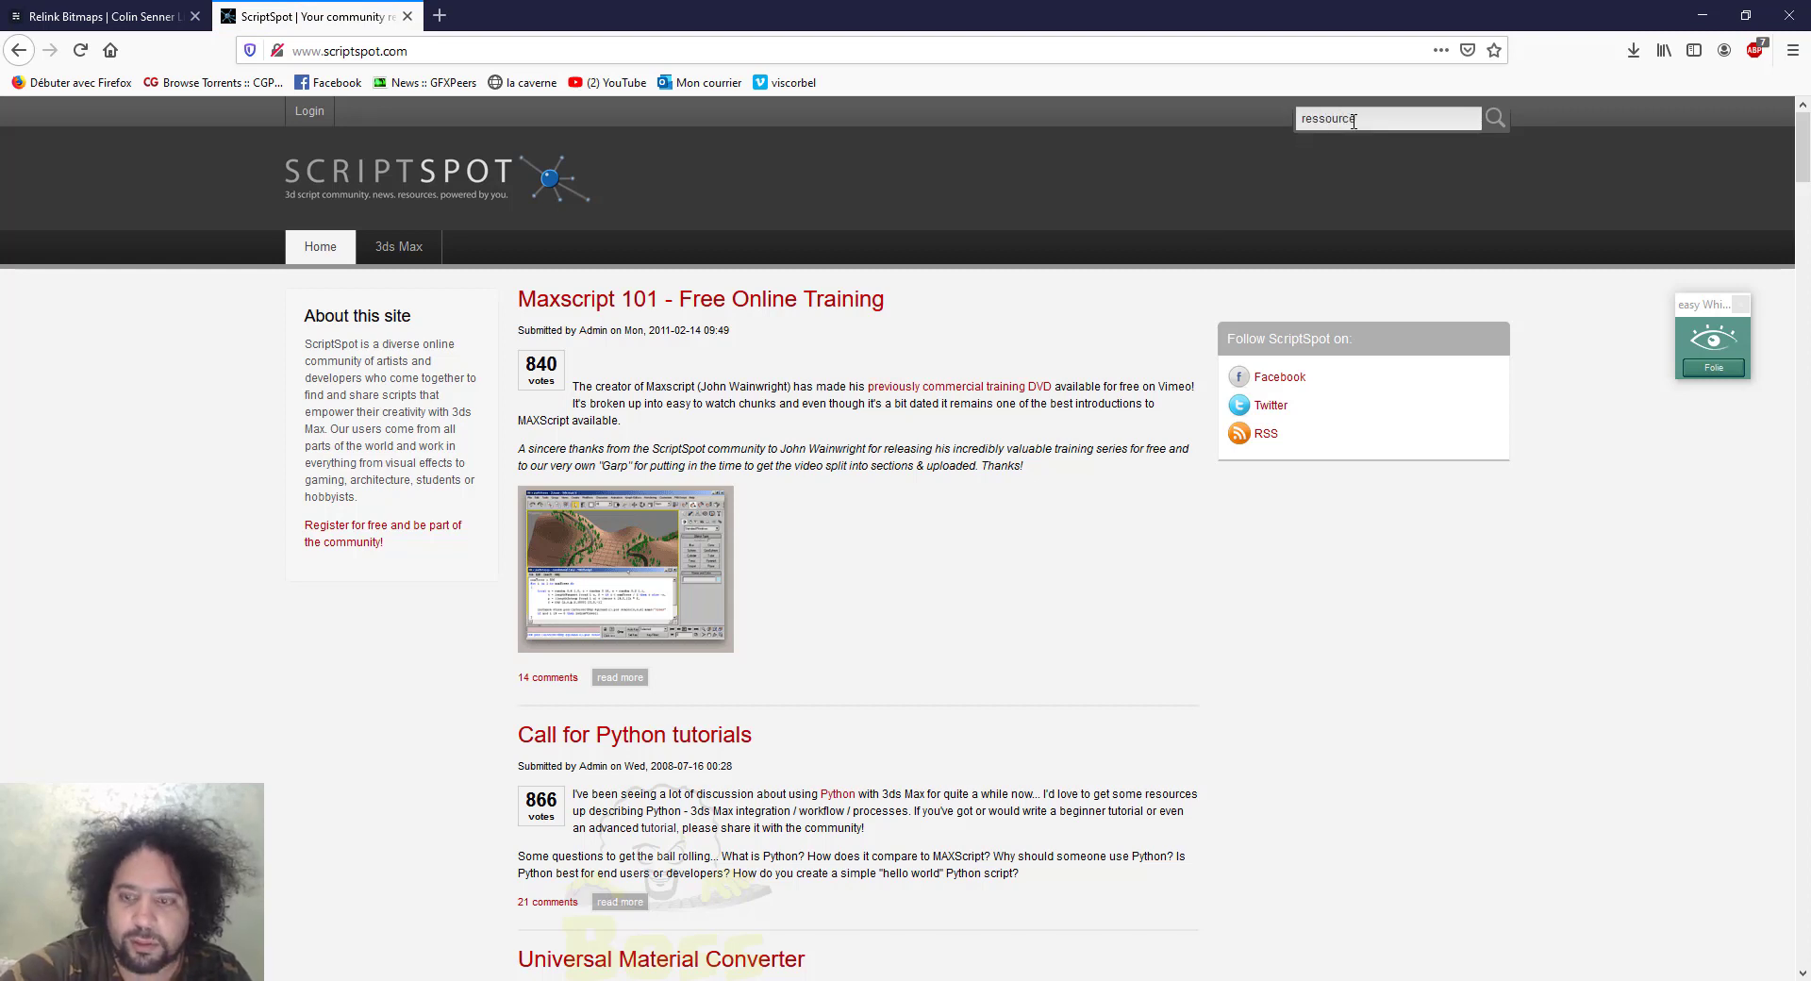
{"action": "key", "text": "Return"}
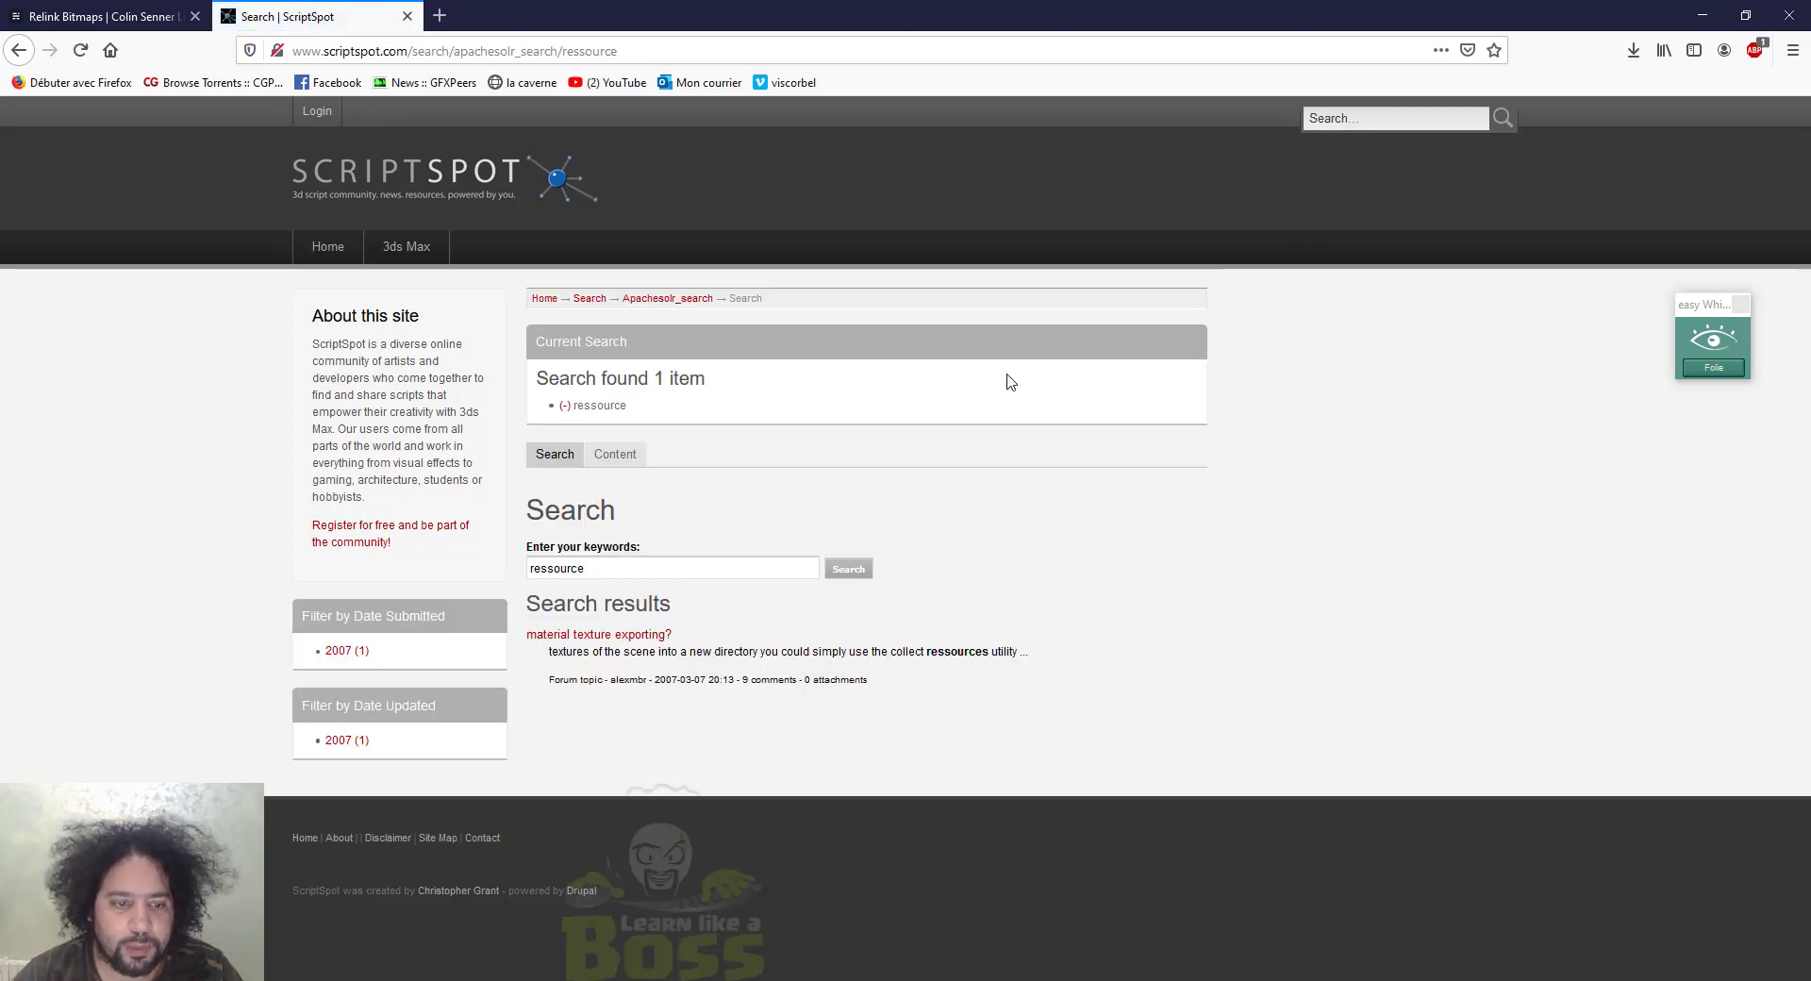
Search ScriptSpot for "resource"
{"action": "left_click", "coordinate": [1353, 121]}
{"action": "type", "text": "res"}
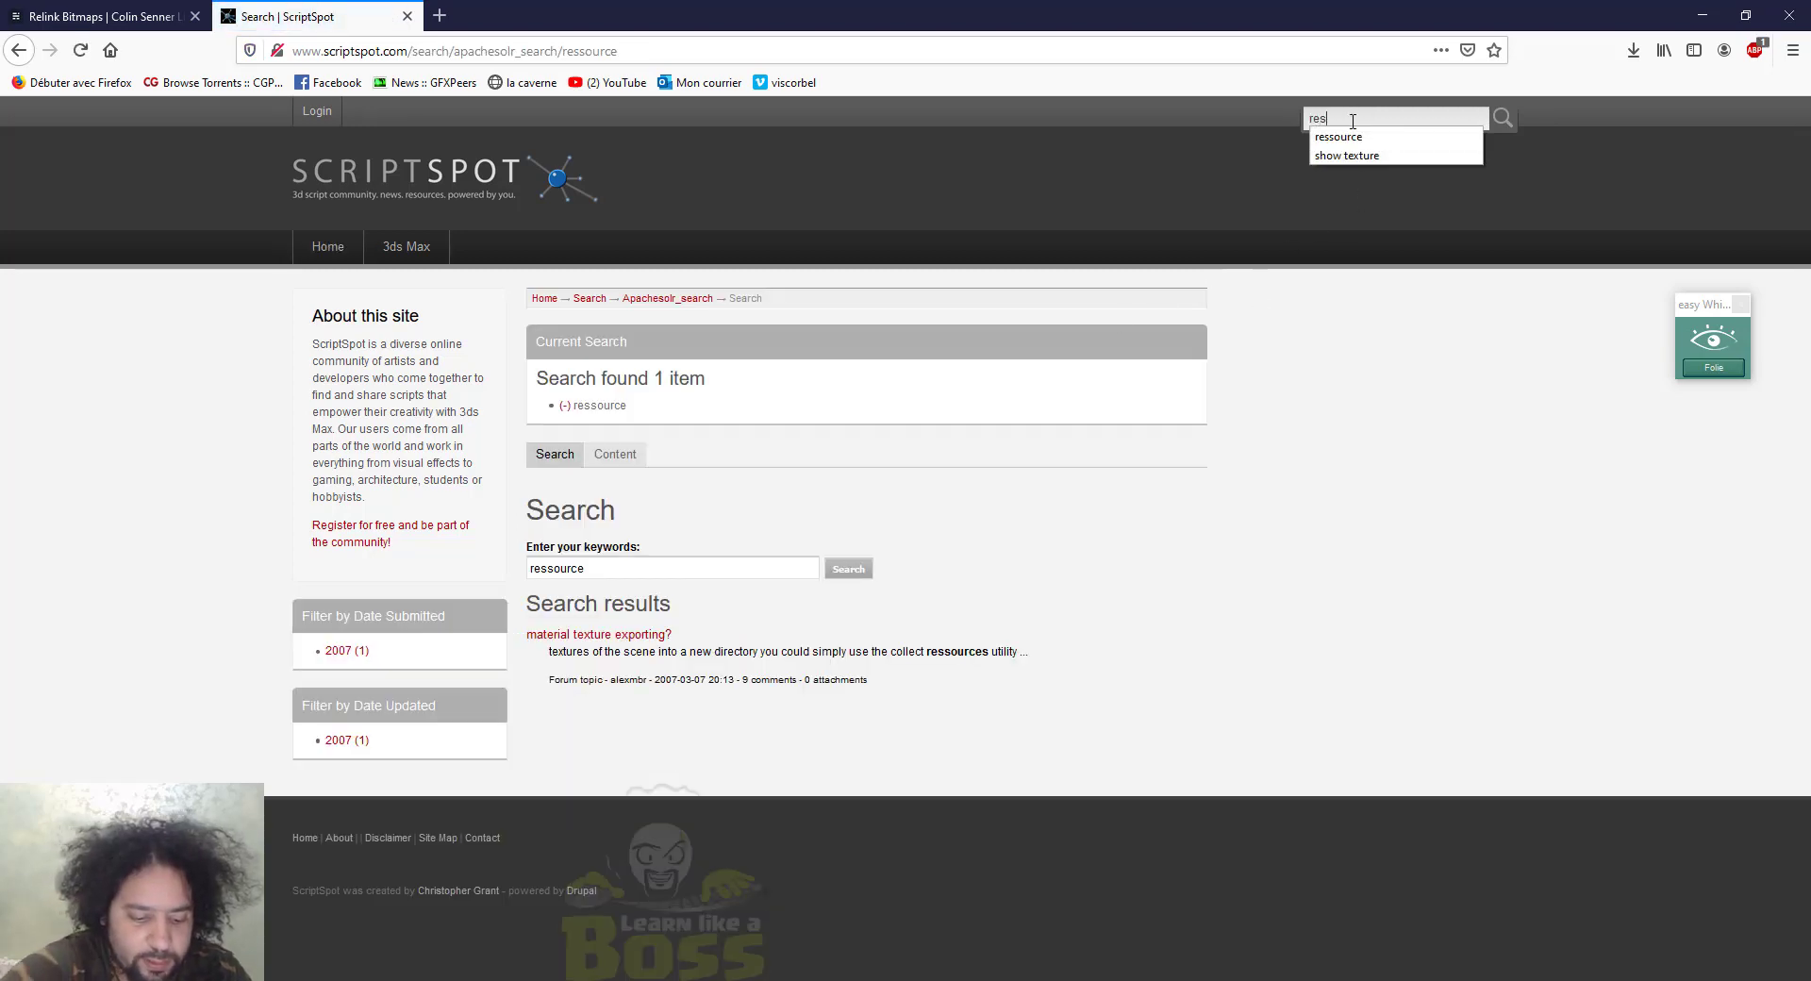
{"action": "type", "text": "ource"}
{"action": "key", "text": "Return"}
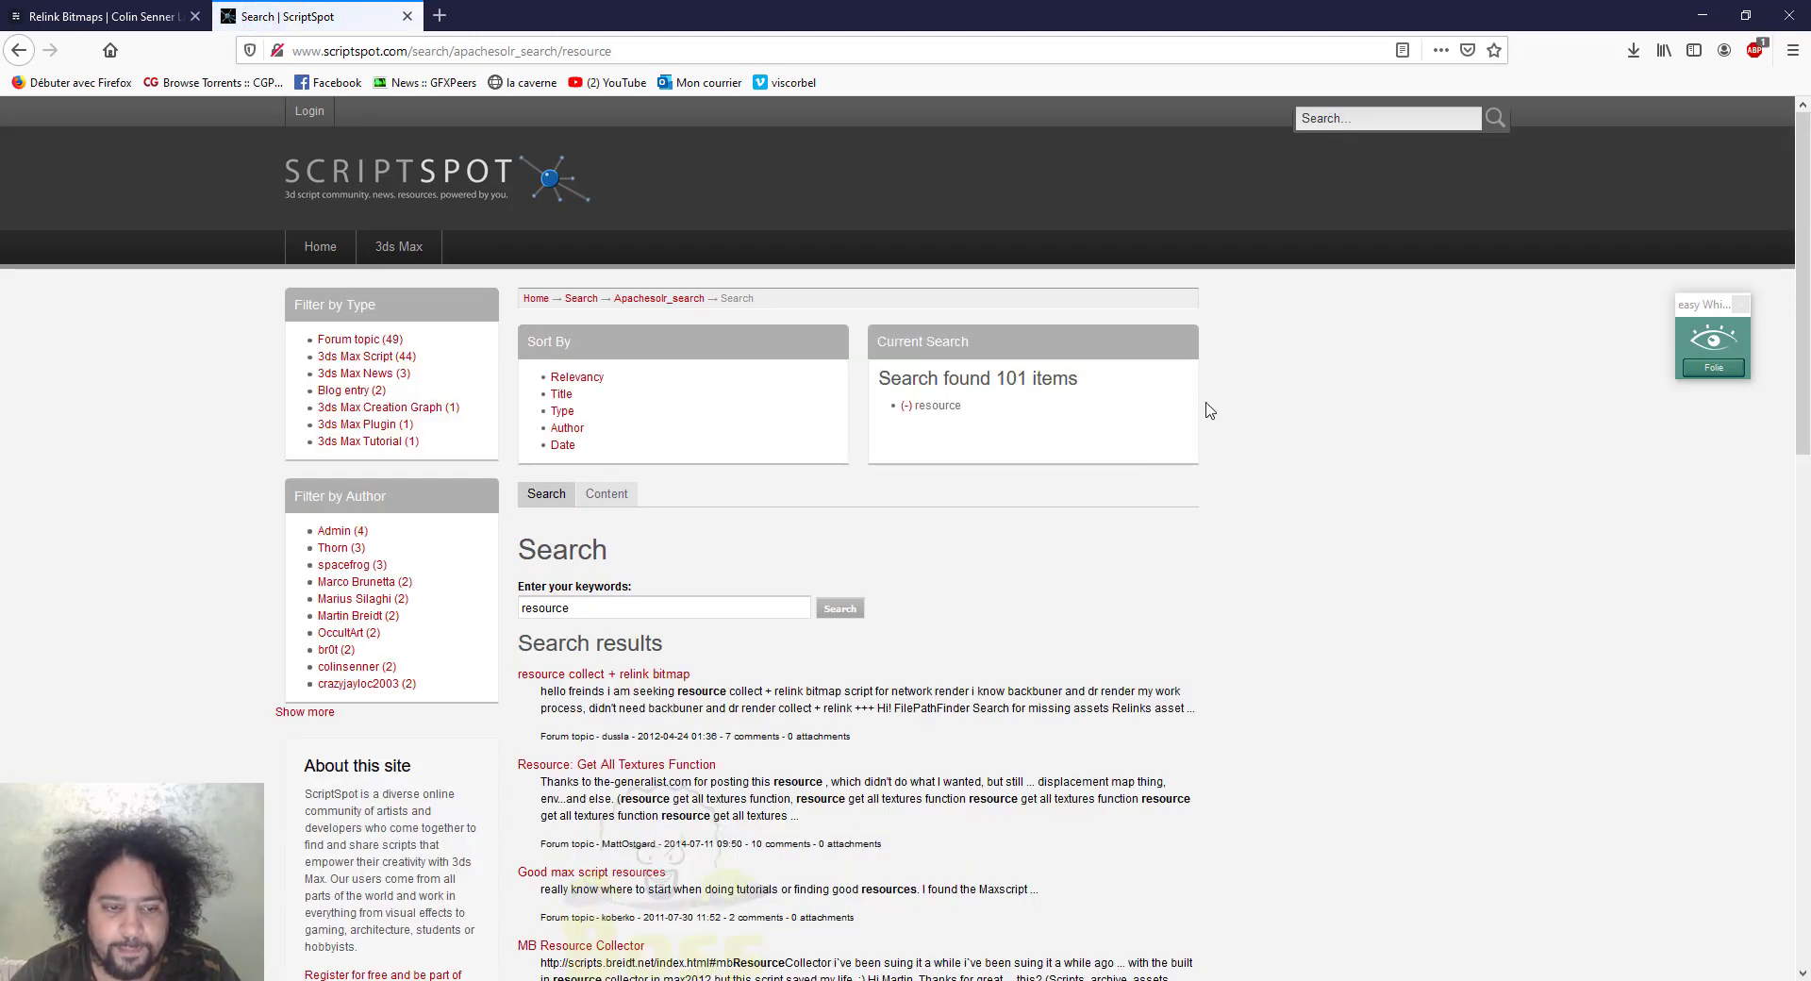
Open the MB Resource Collector script page from the search results and follow its download URL
{"action": "scroll", "coordinate": [1128, 469], "scroll_direction": "down", "scroll_amount": 2}
{"action": "scroll", "coordinate": [1128, 469], "scroll_direction": "down", "scroll_amount": 2}
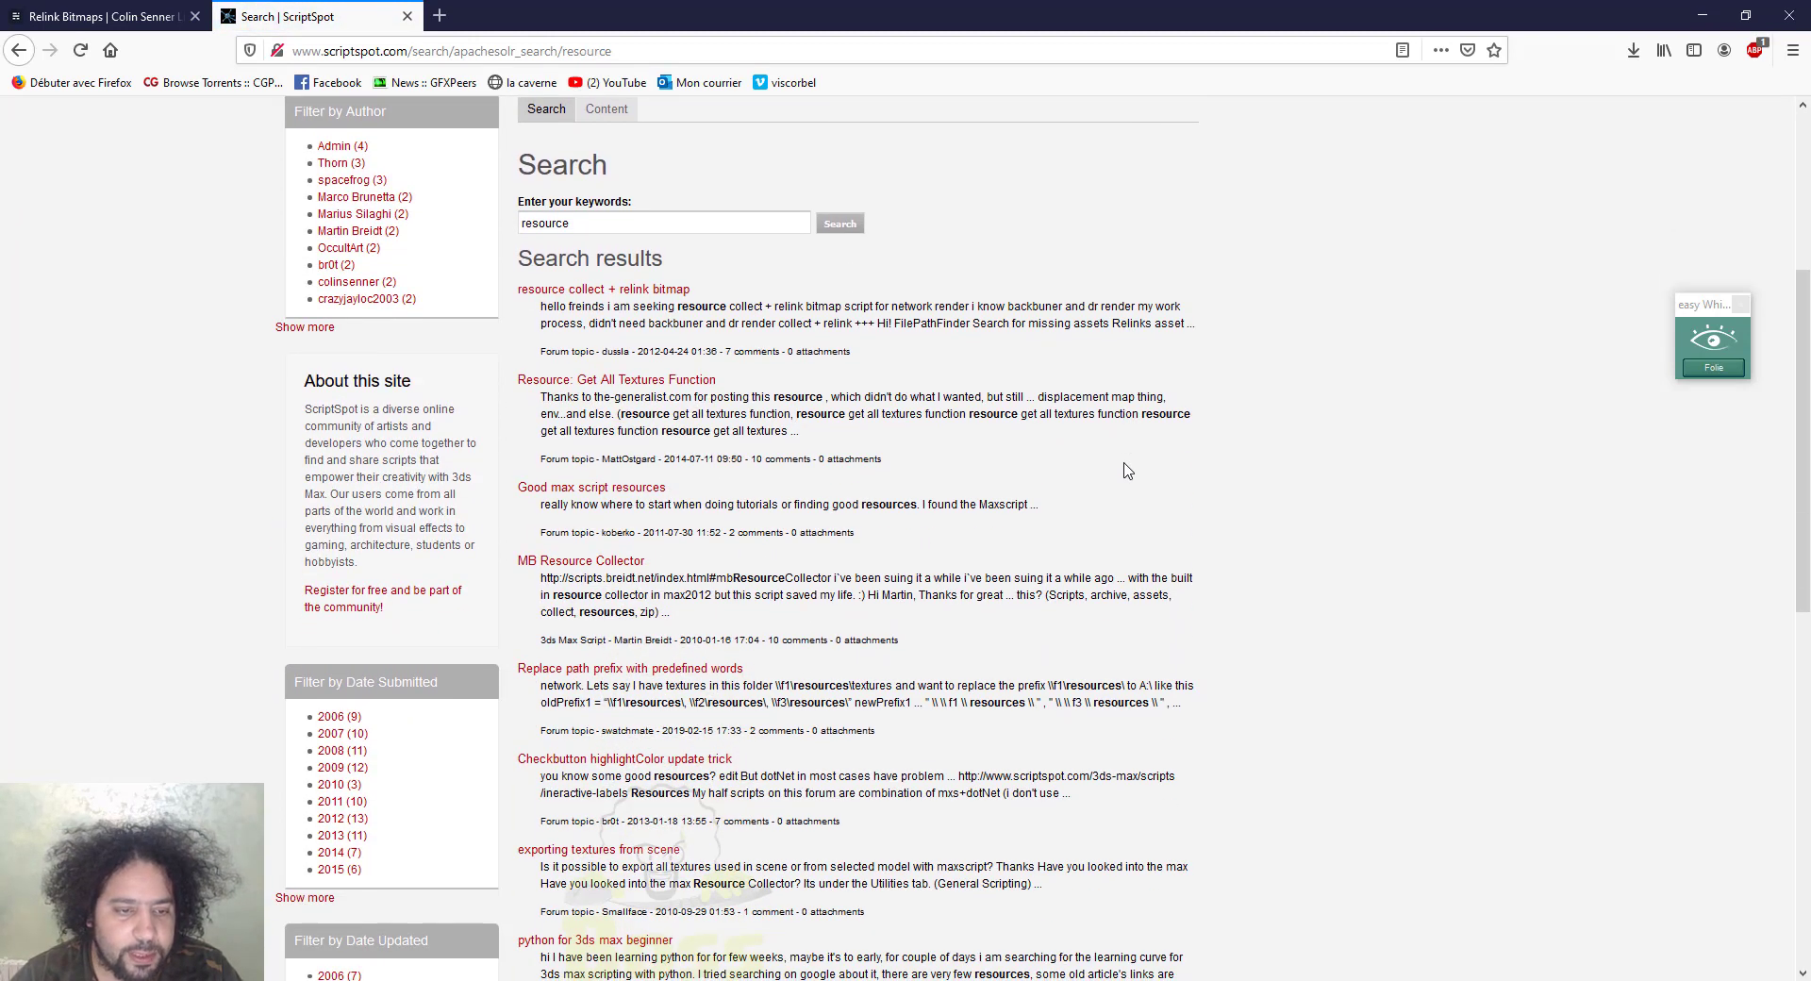
{"action": "left_click", "coordinate": [603, 566]}
{"action": "scroll", "coordinate": [804, 468], "scroll_direction": "down", "scroll_amount": 4}
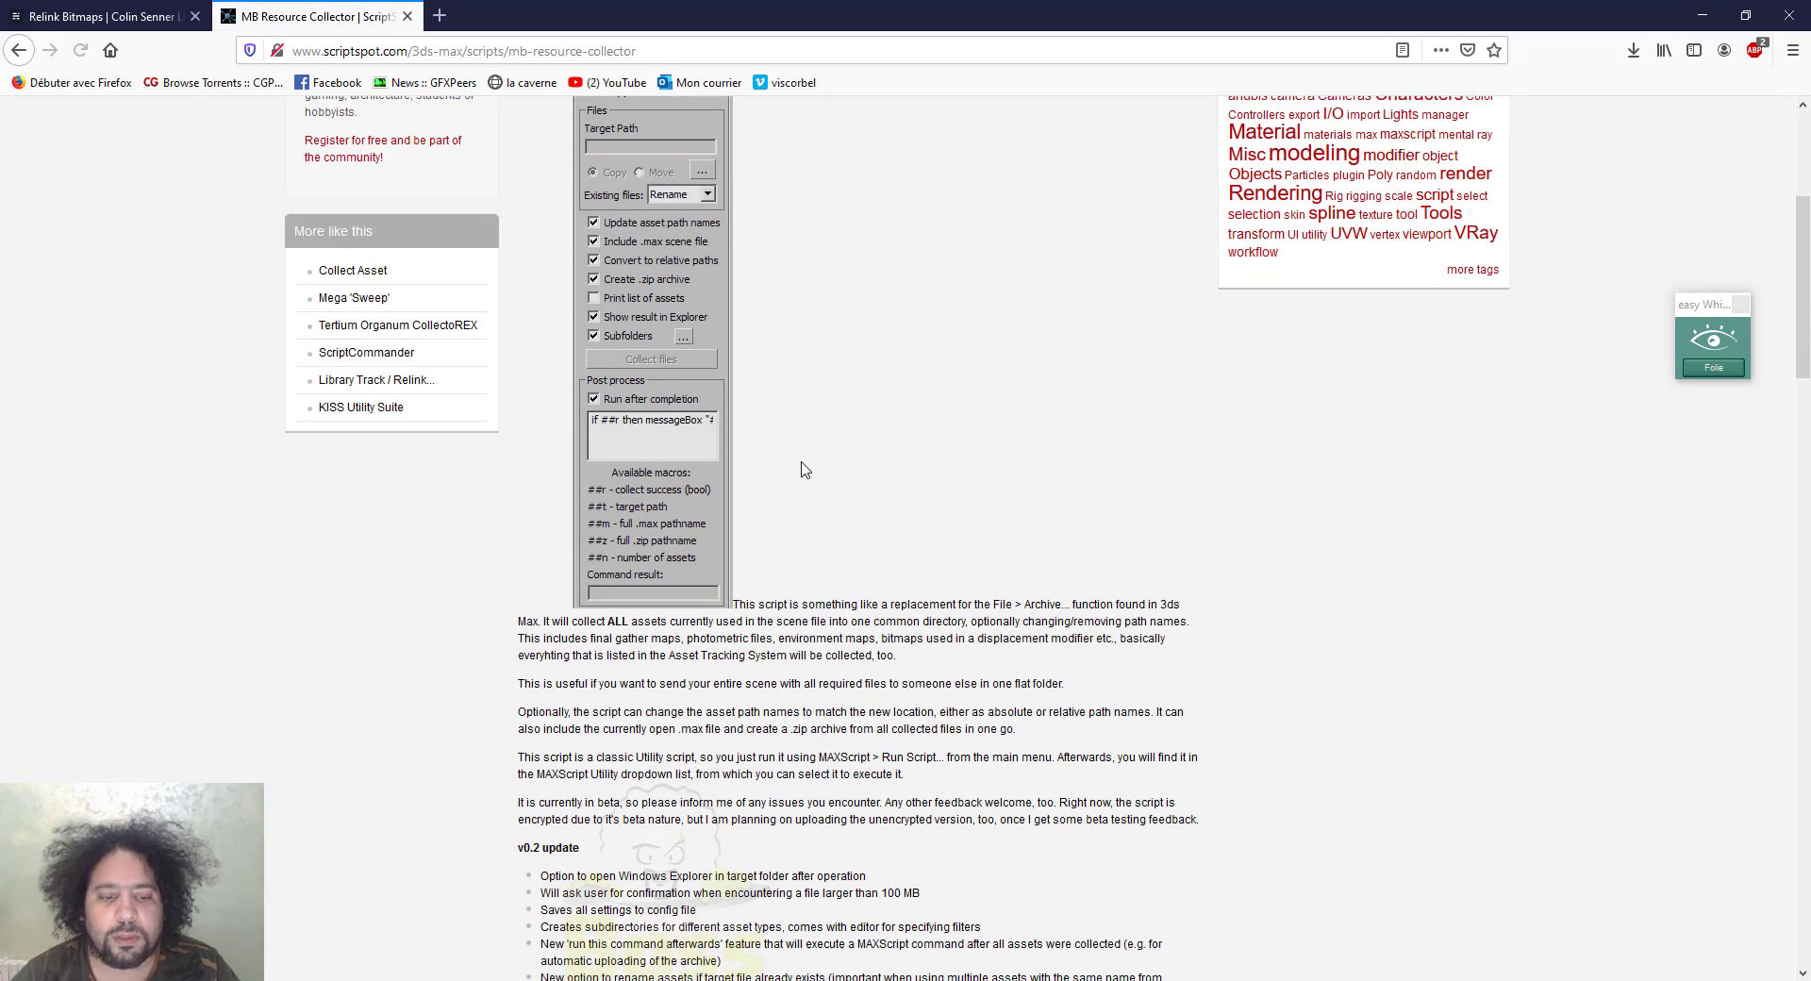
{"action": "scroll", "coordinate": [804, 469], "scroll_direction": "down", "scroll_amount": 7}
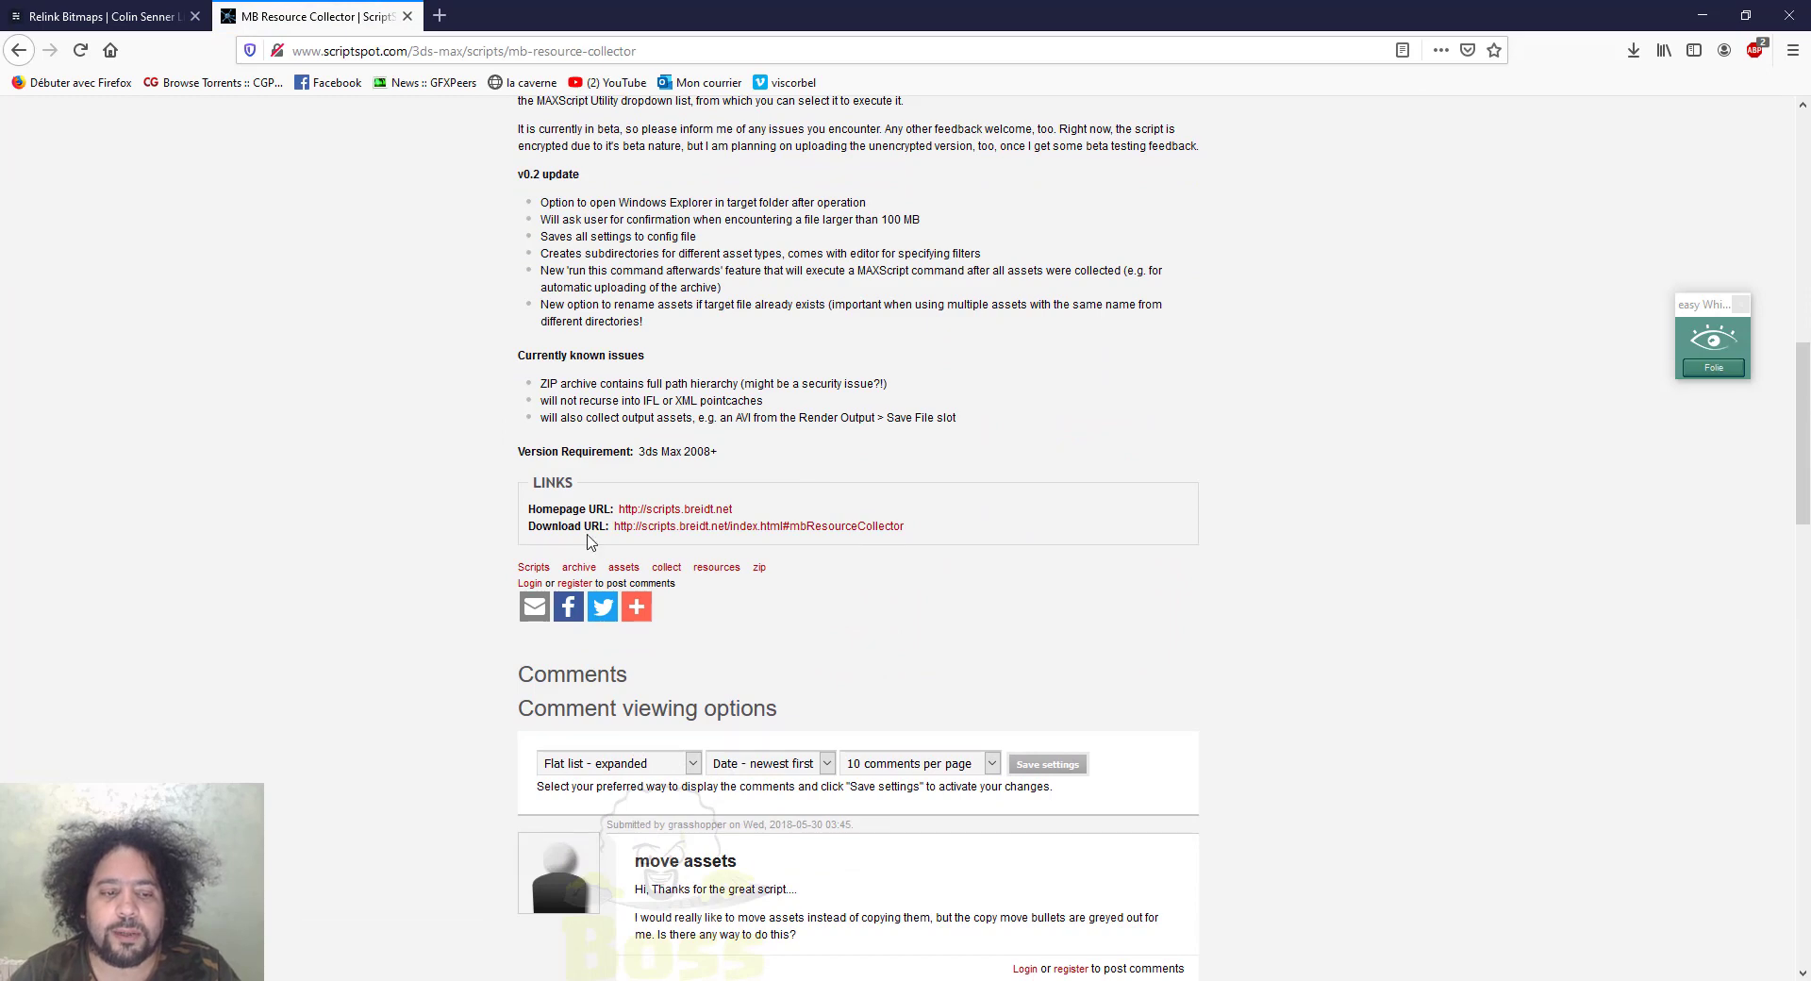
{"action": "left_click", "coordinate": [755, 525]}
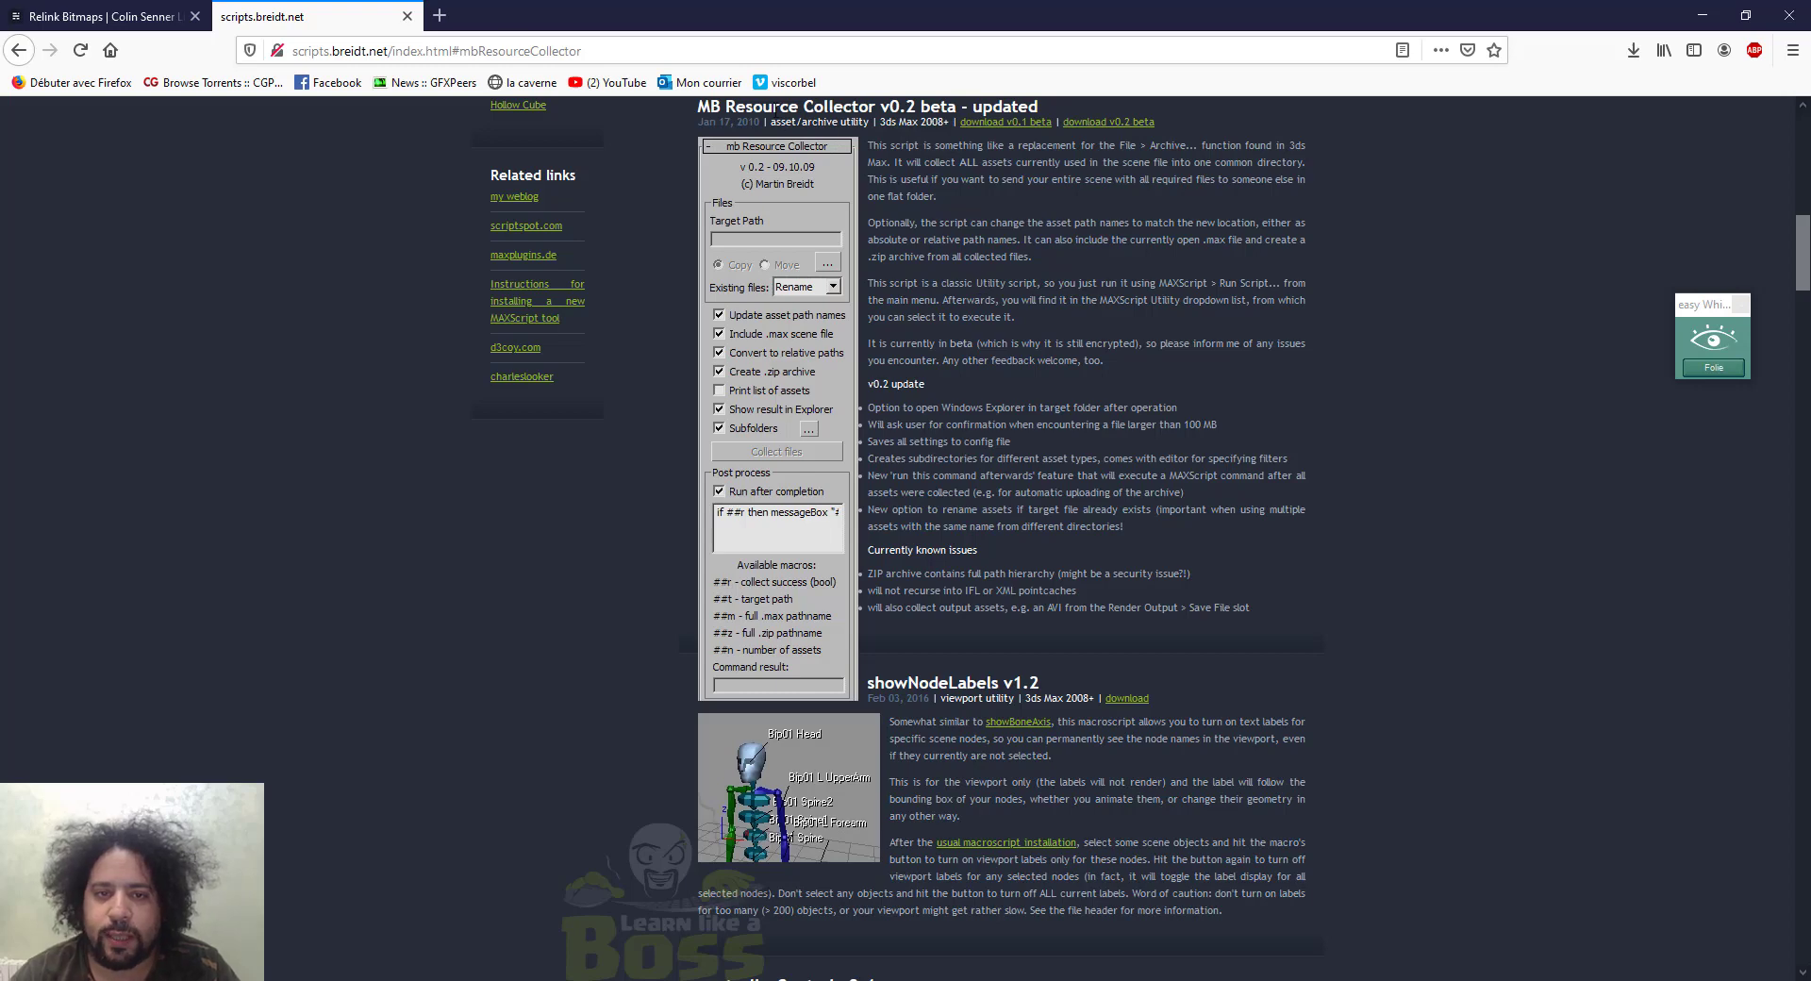
Download version 0.2 beta of MB Resource Collector, save mb_resource_collector02.mse, and show the downloaded file in its folder
{"action": "scroll", "coordinate": [1030, 237], "scroll_direction": "up", "scroll_amount": 2}
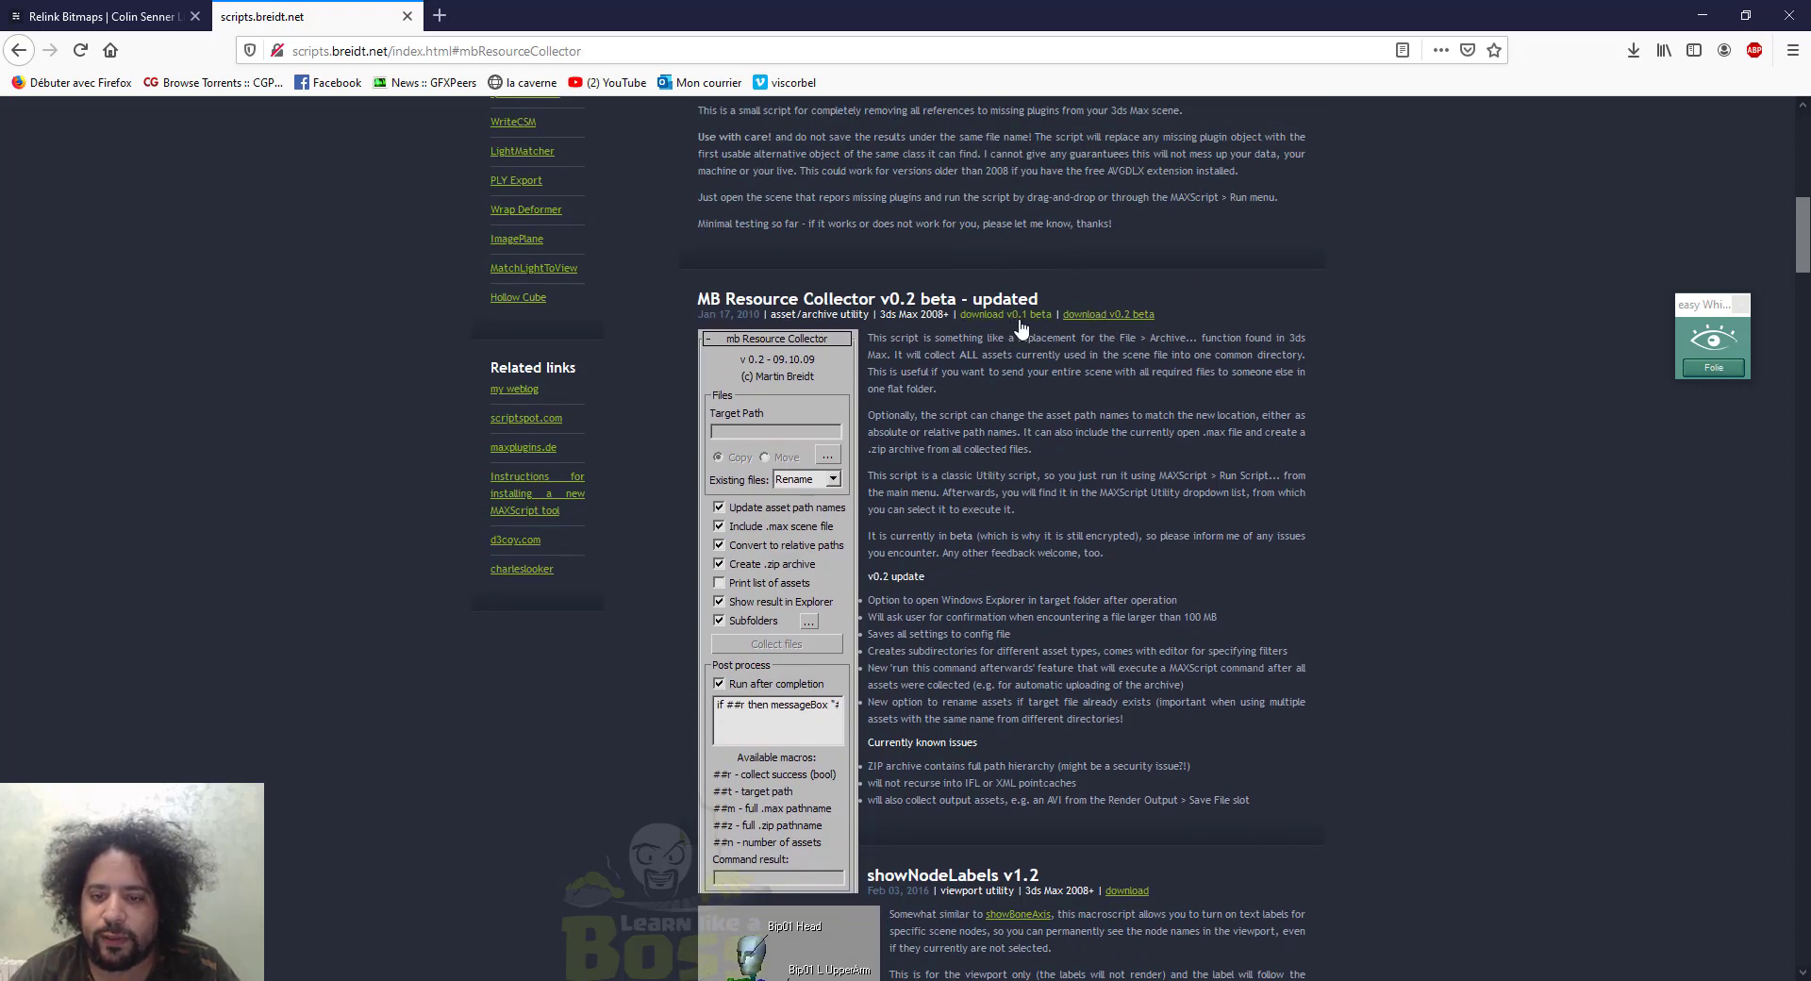
{"action": "left_click", "coordinate": [1120, 319]}
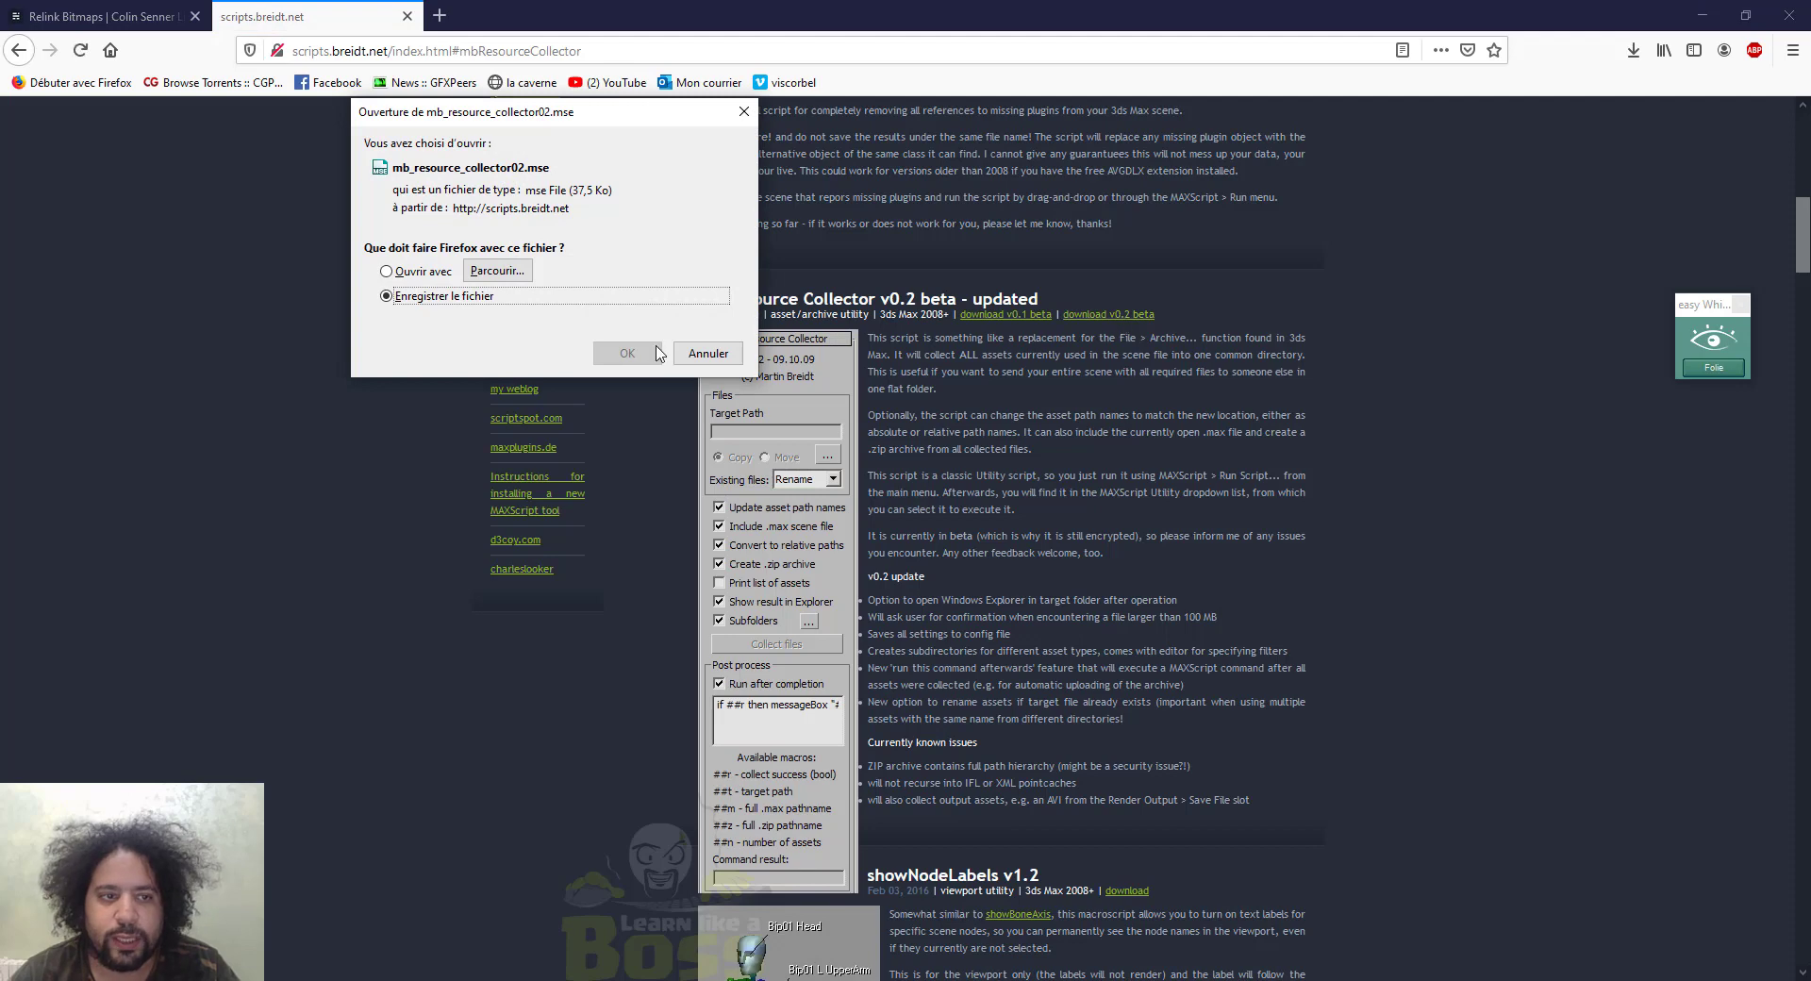
{"action": "left_click", "coordinate": [609, 354]}
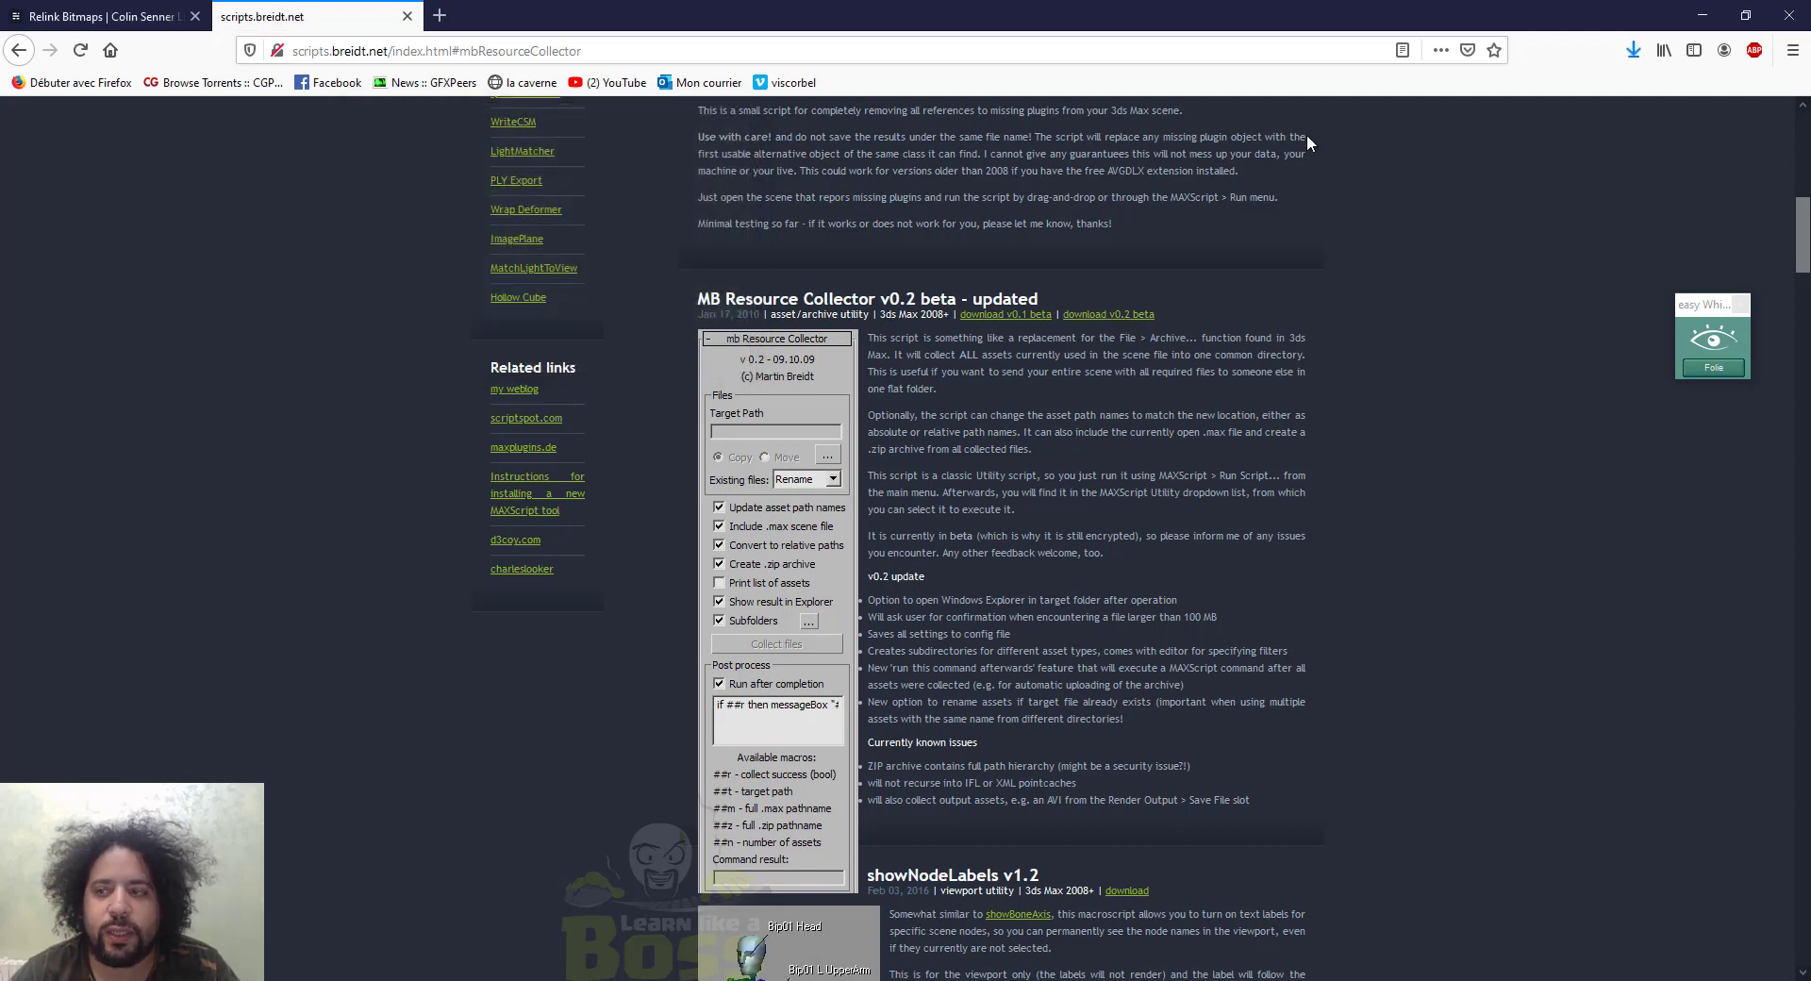
{"action": "left_click", "coordinate": [1633, 53]}
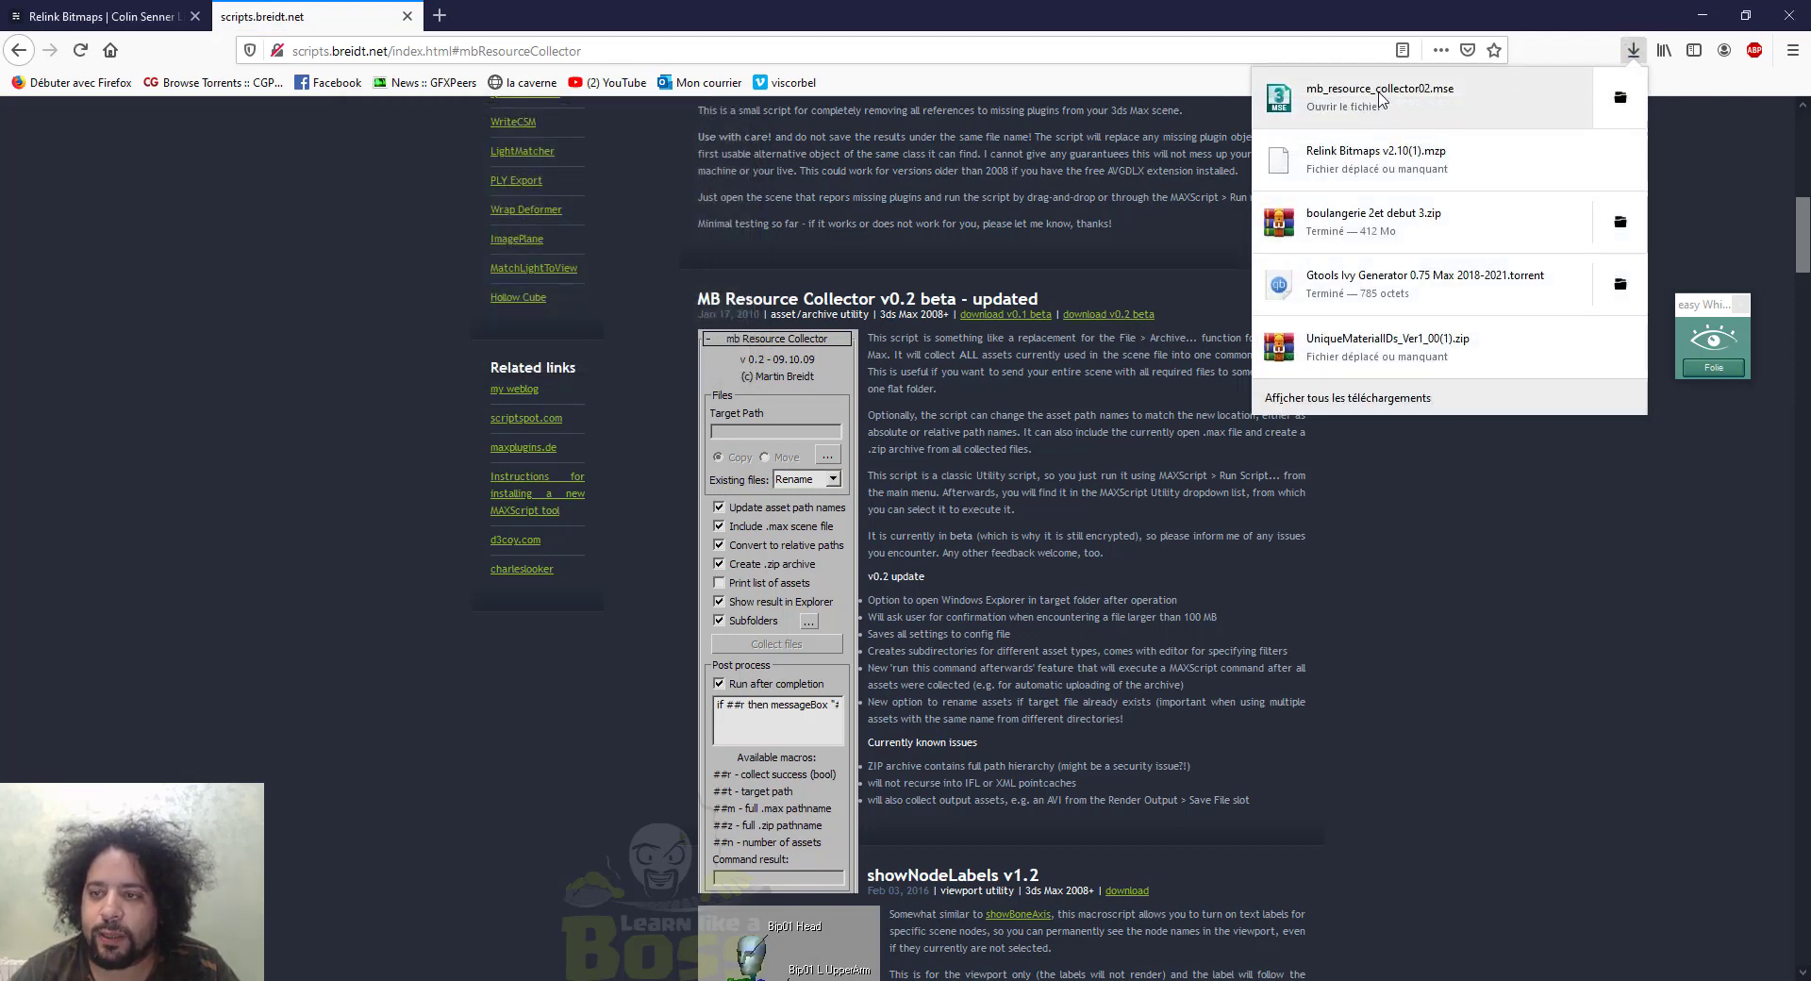
{"action": "left_click", "coordinate": [1604, 104]}
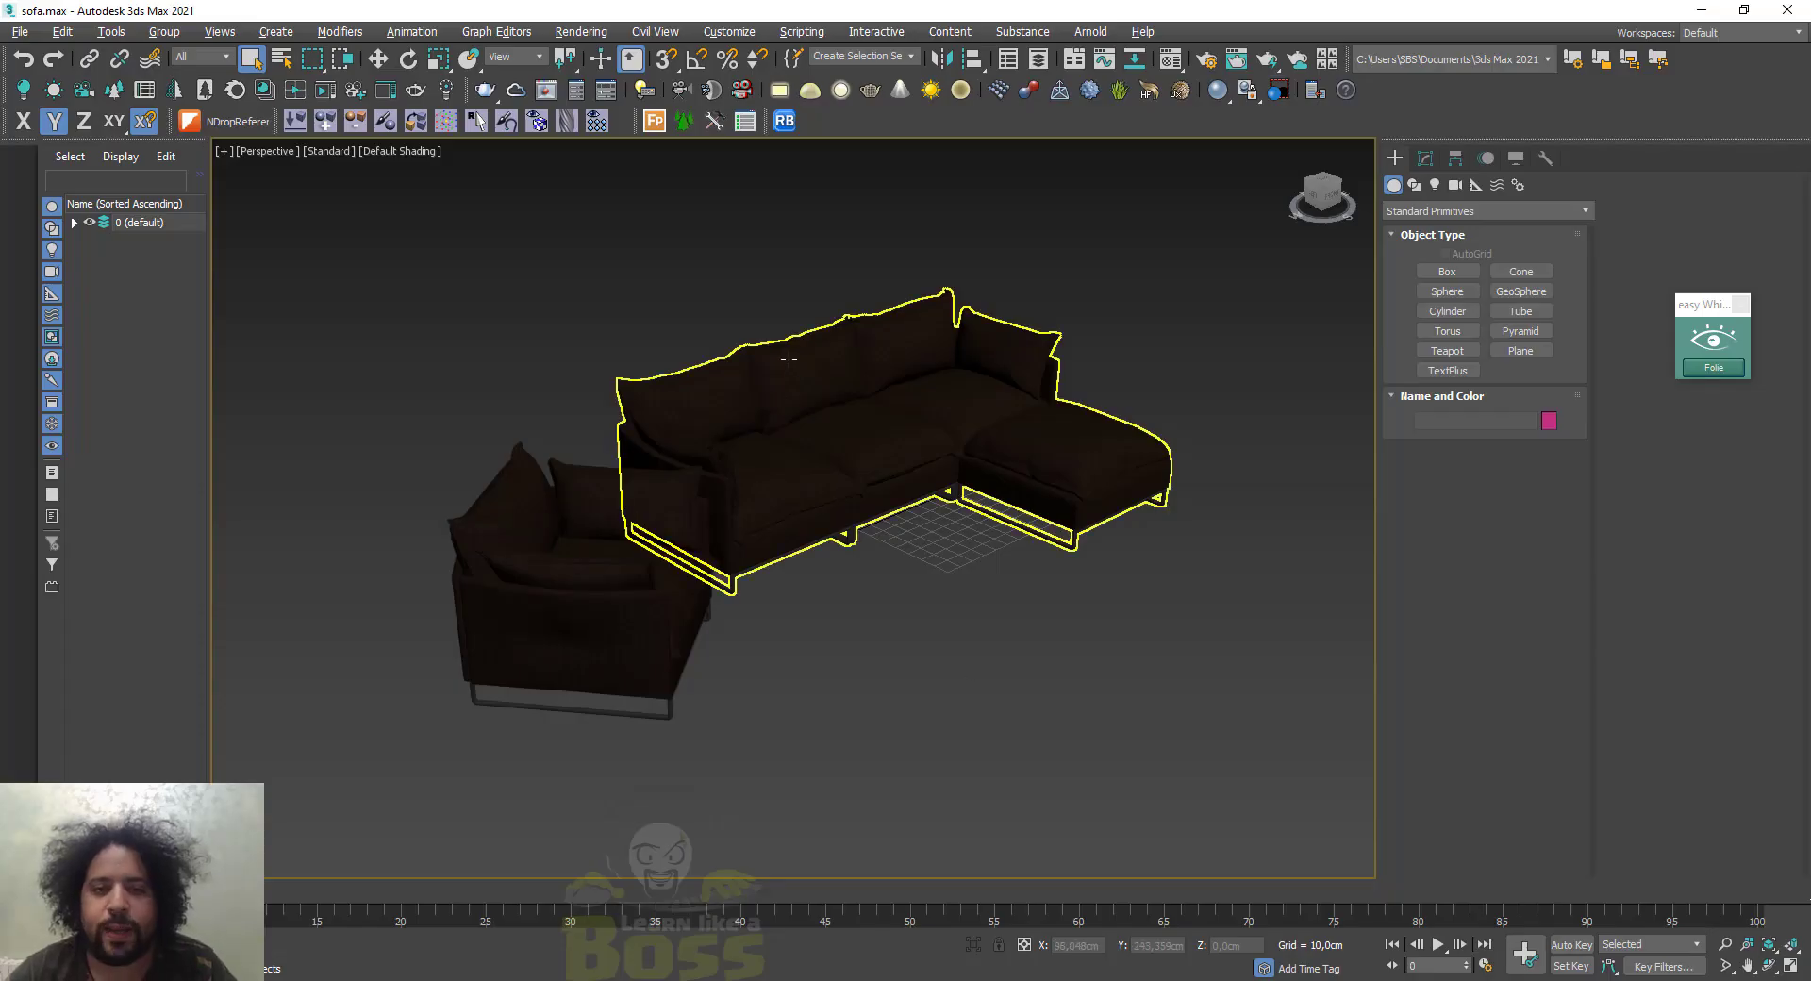
Start running a script and browse on drive C: to the scripts folder of the Autodesk 3ds Max 2021 program folder
{"action": "left_click", "coordinate": [804, 33]}
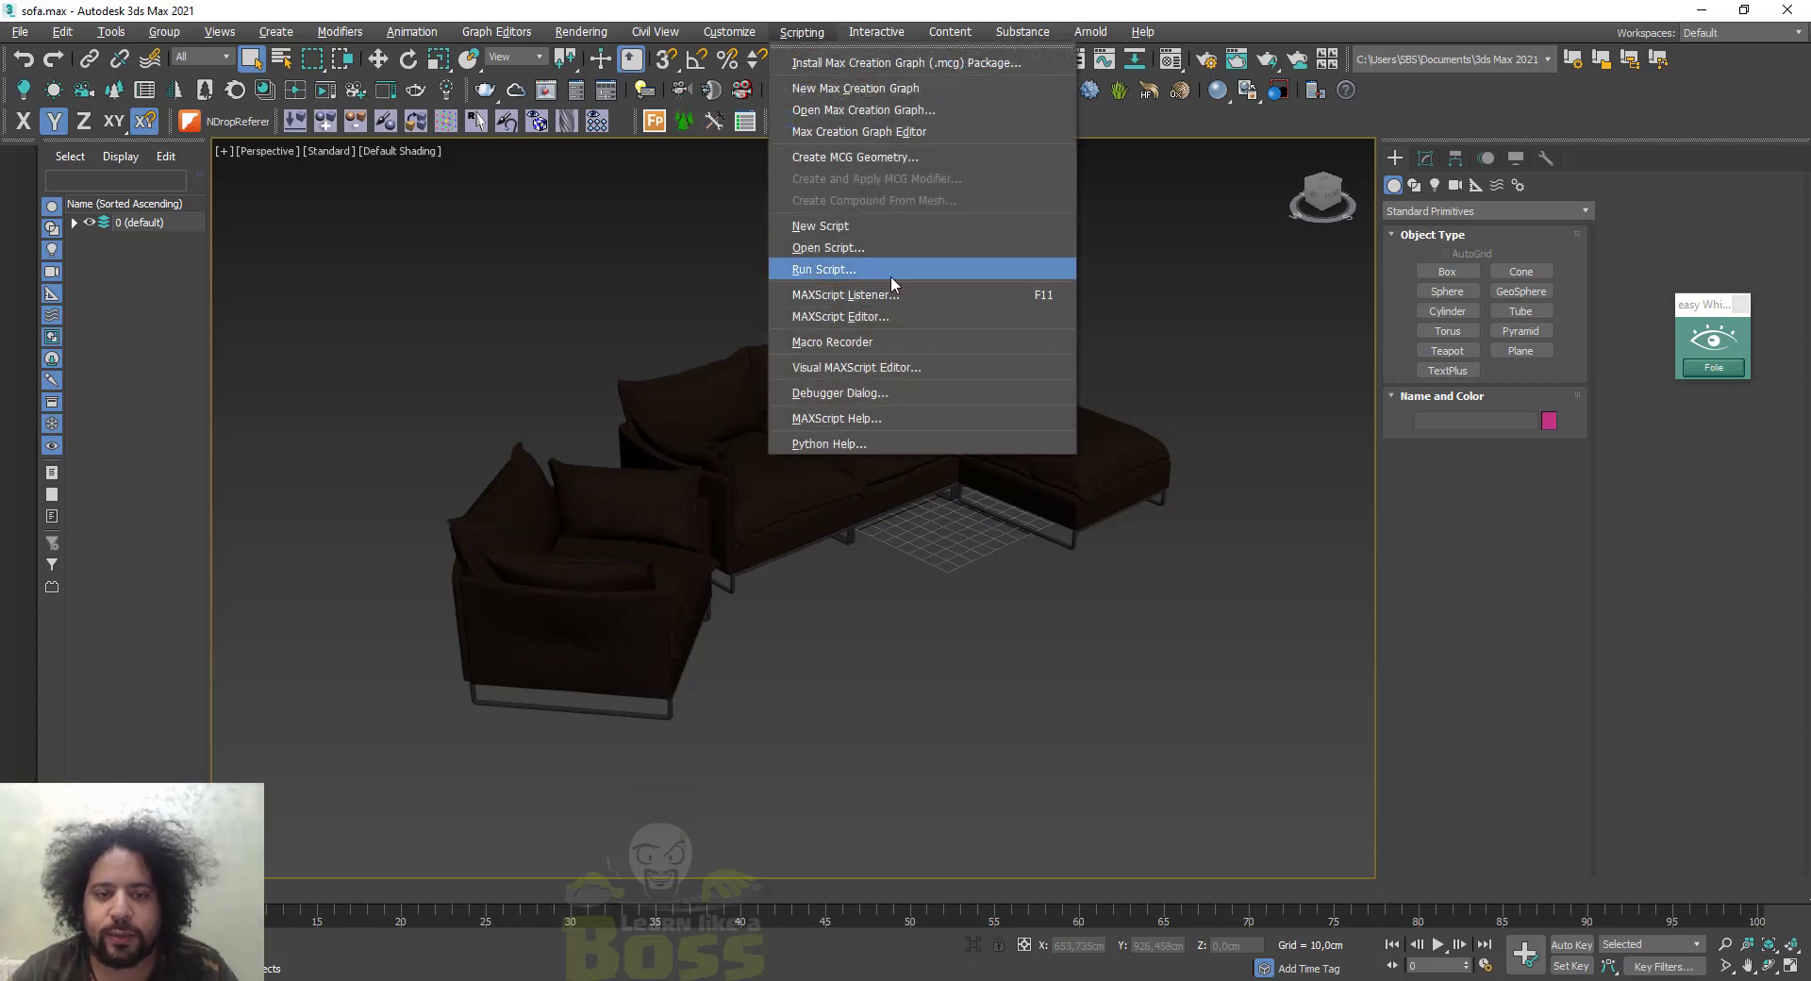
{"action": "left_click", "coordinate": [891, 275]}
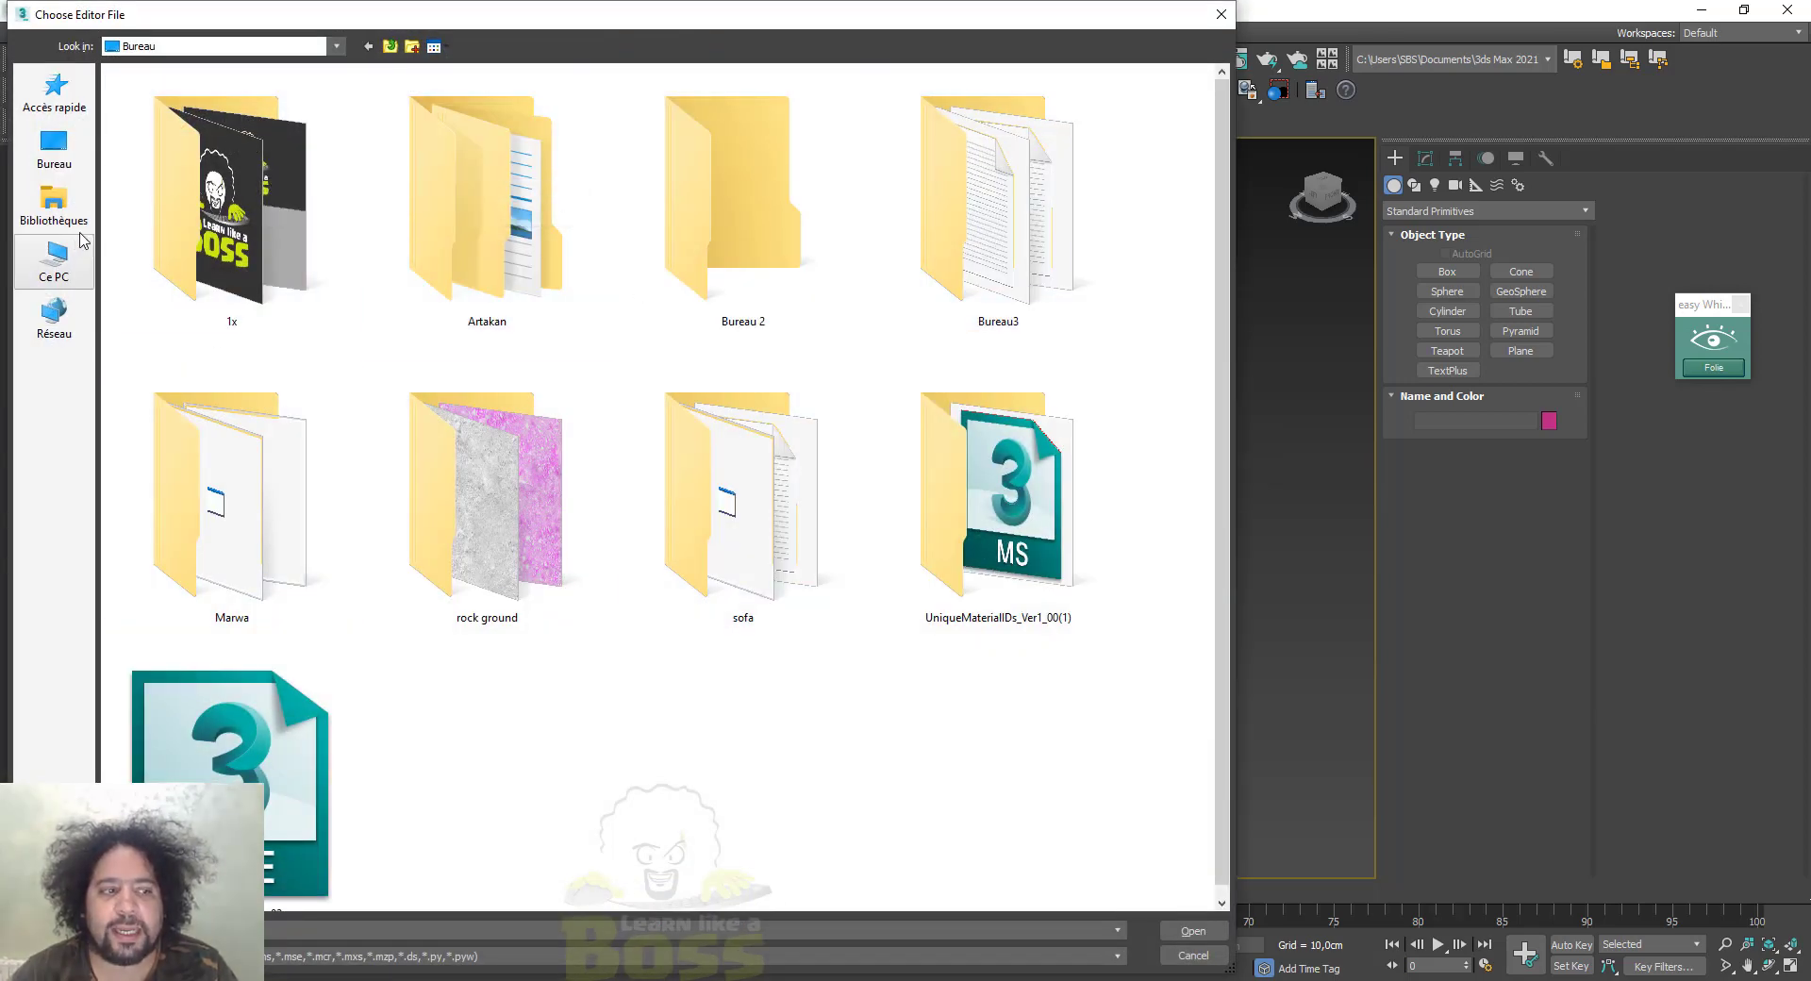
{"action": "left_click", "coordinate": [264, 49]}
{"action": "left_click", "coordinate": [264, 49]}
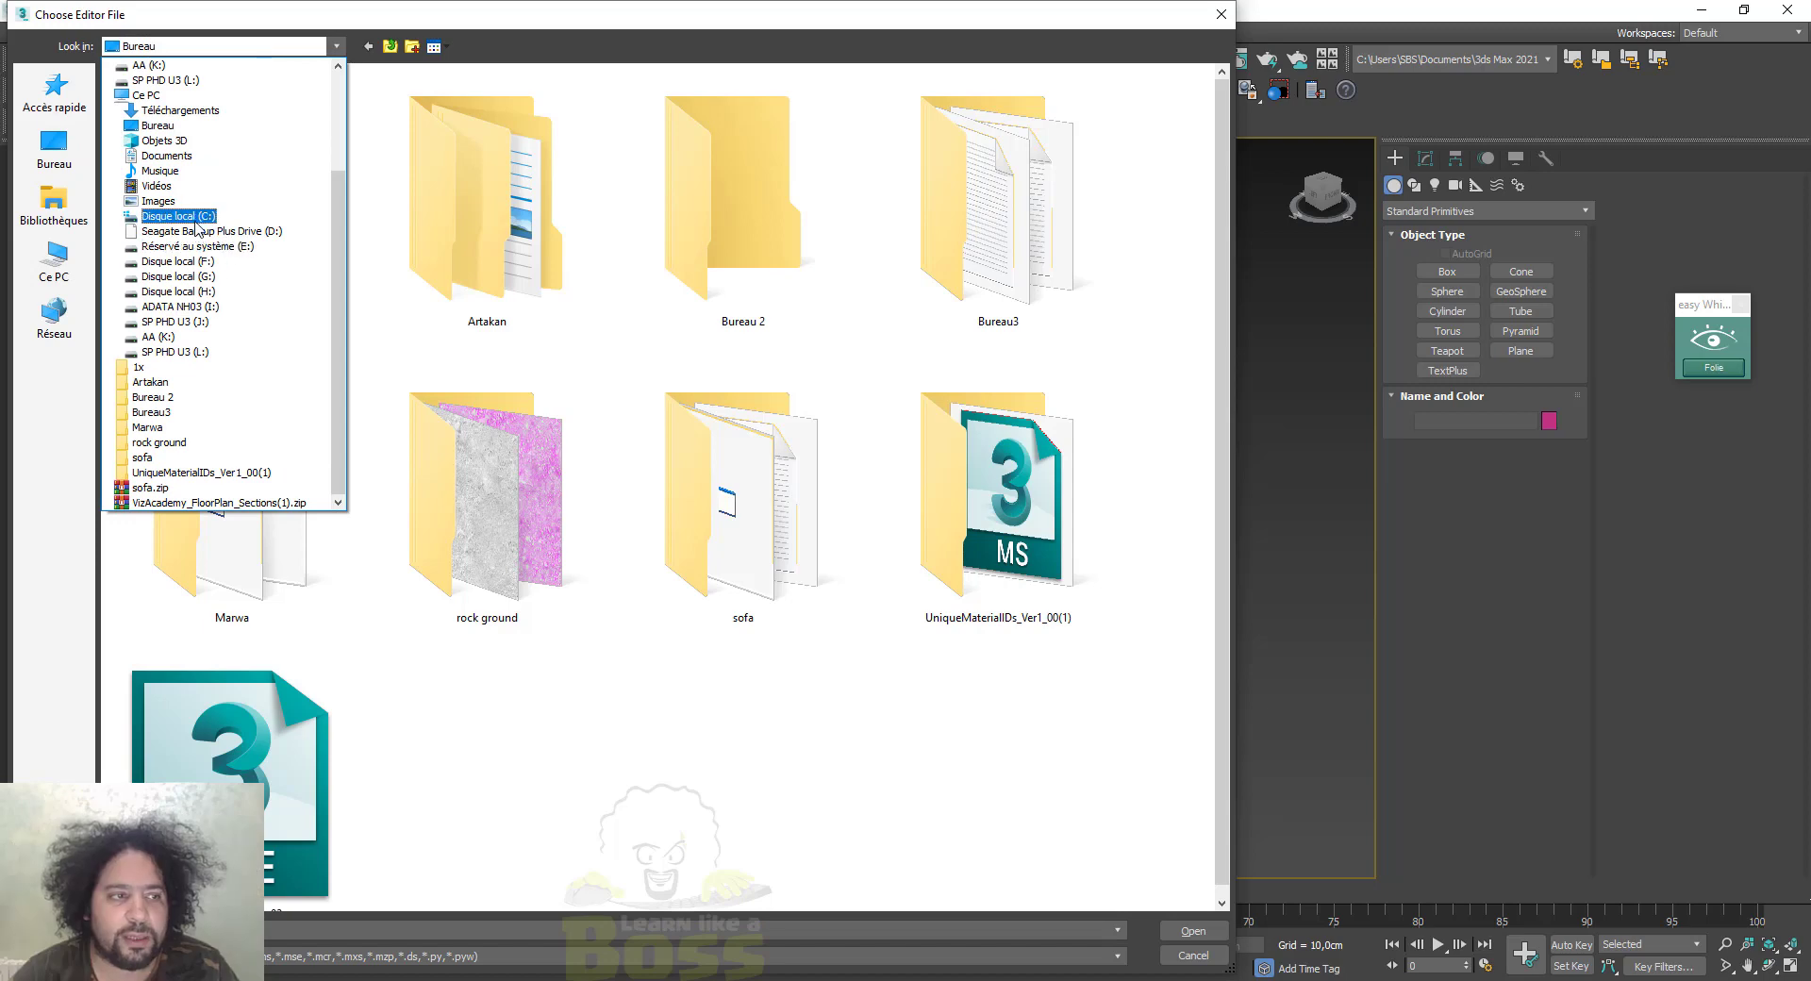
{"action": "left_click", "coordinate": [188, 229]}
{"action": "double_click", "coordinate": [213, 311]}
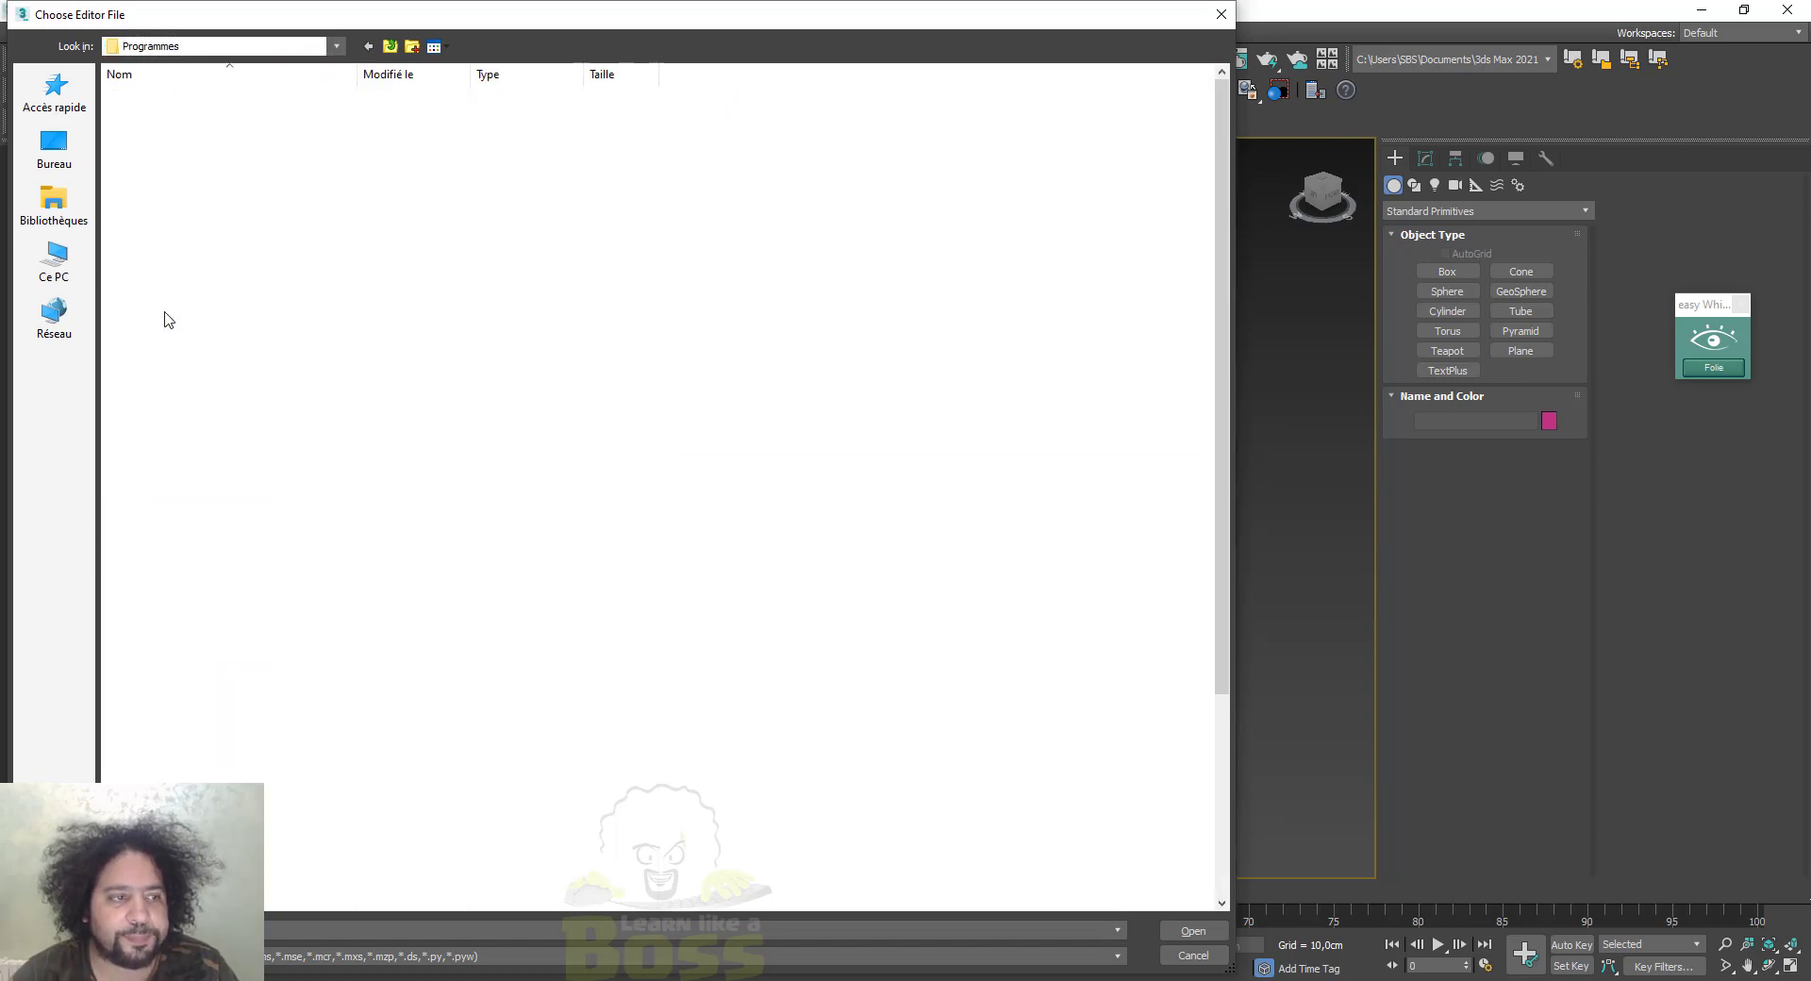
{"action": "double_click", "coordinate": [144, 168]}
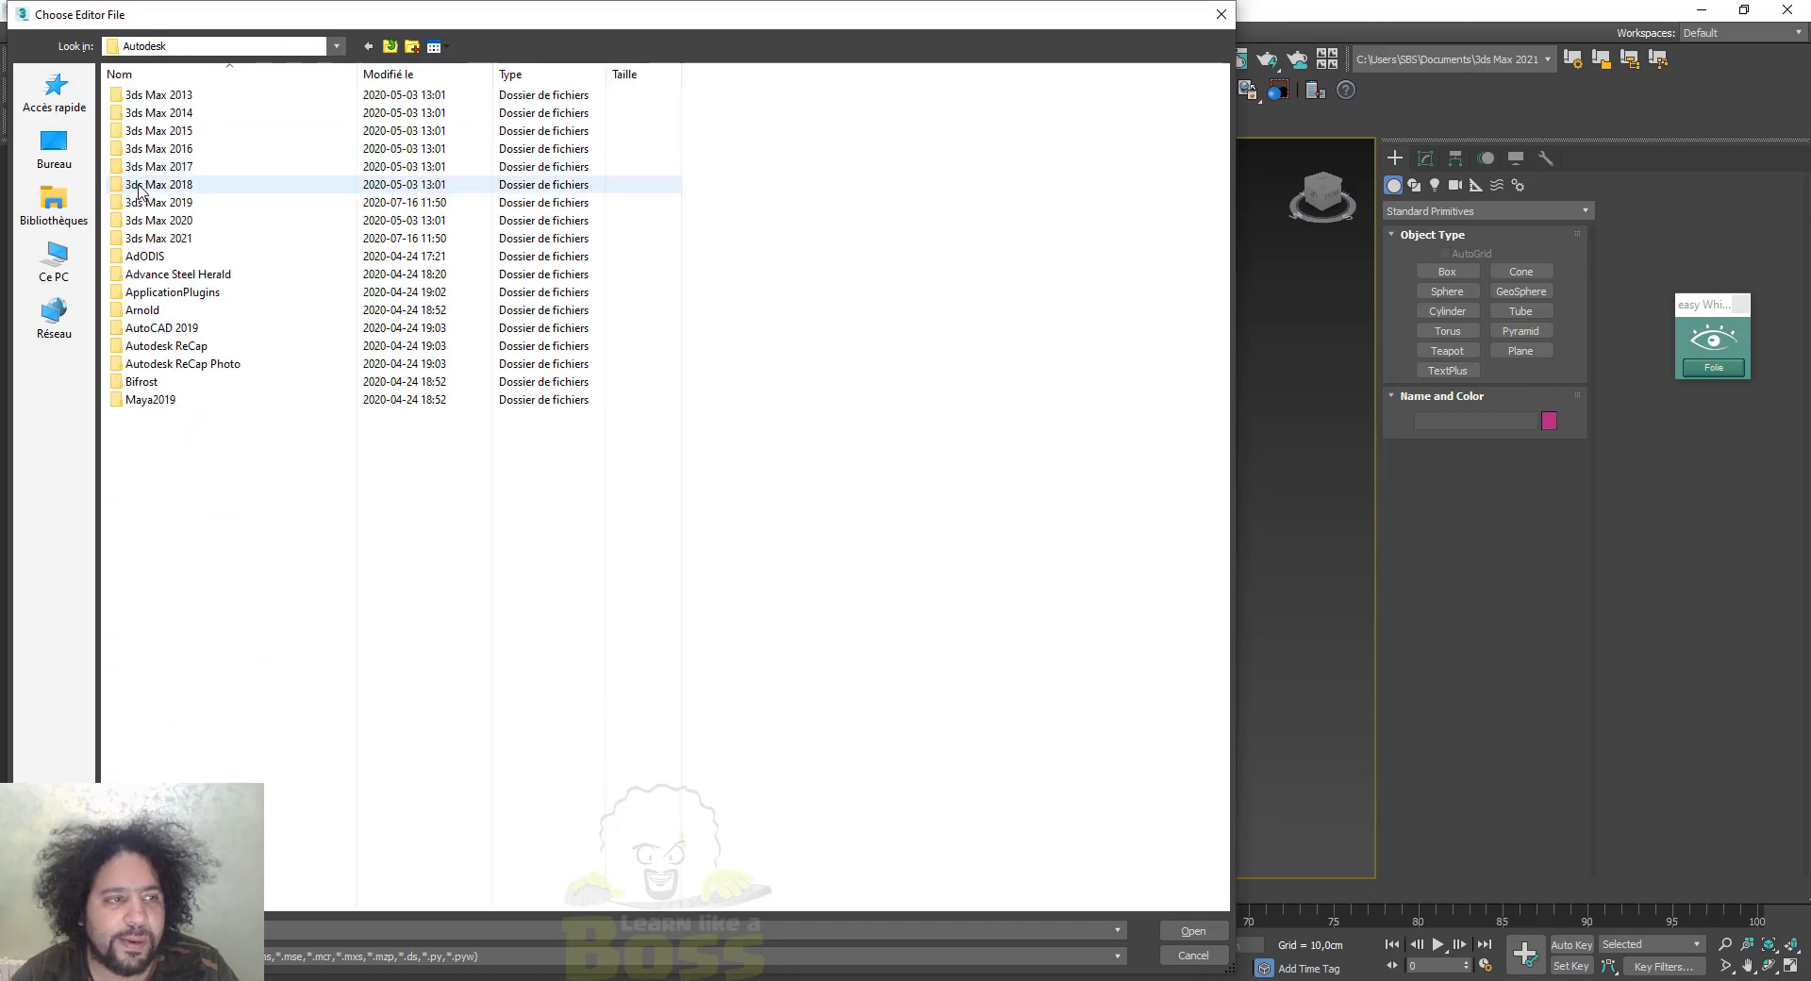
{"action": "double_click", "coordinate": [157, 238]}
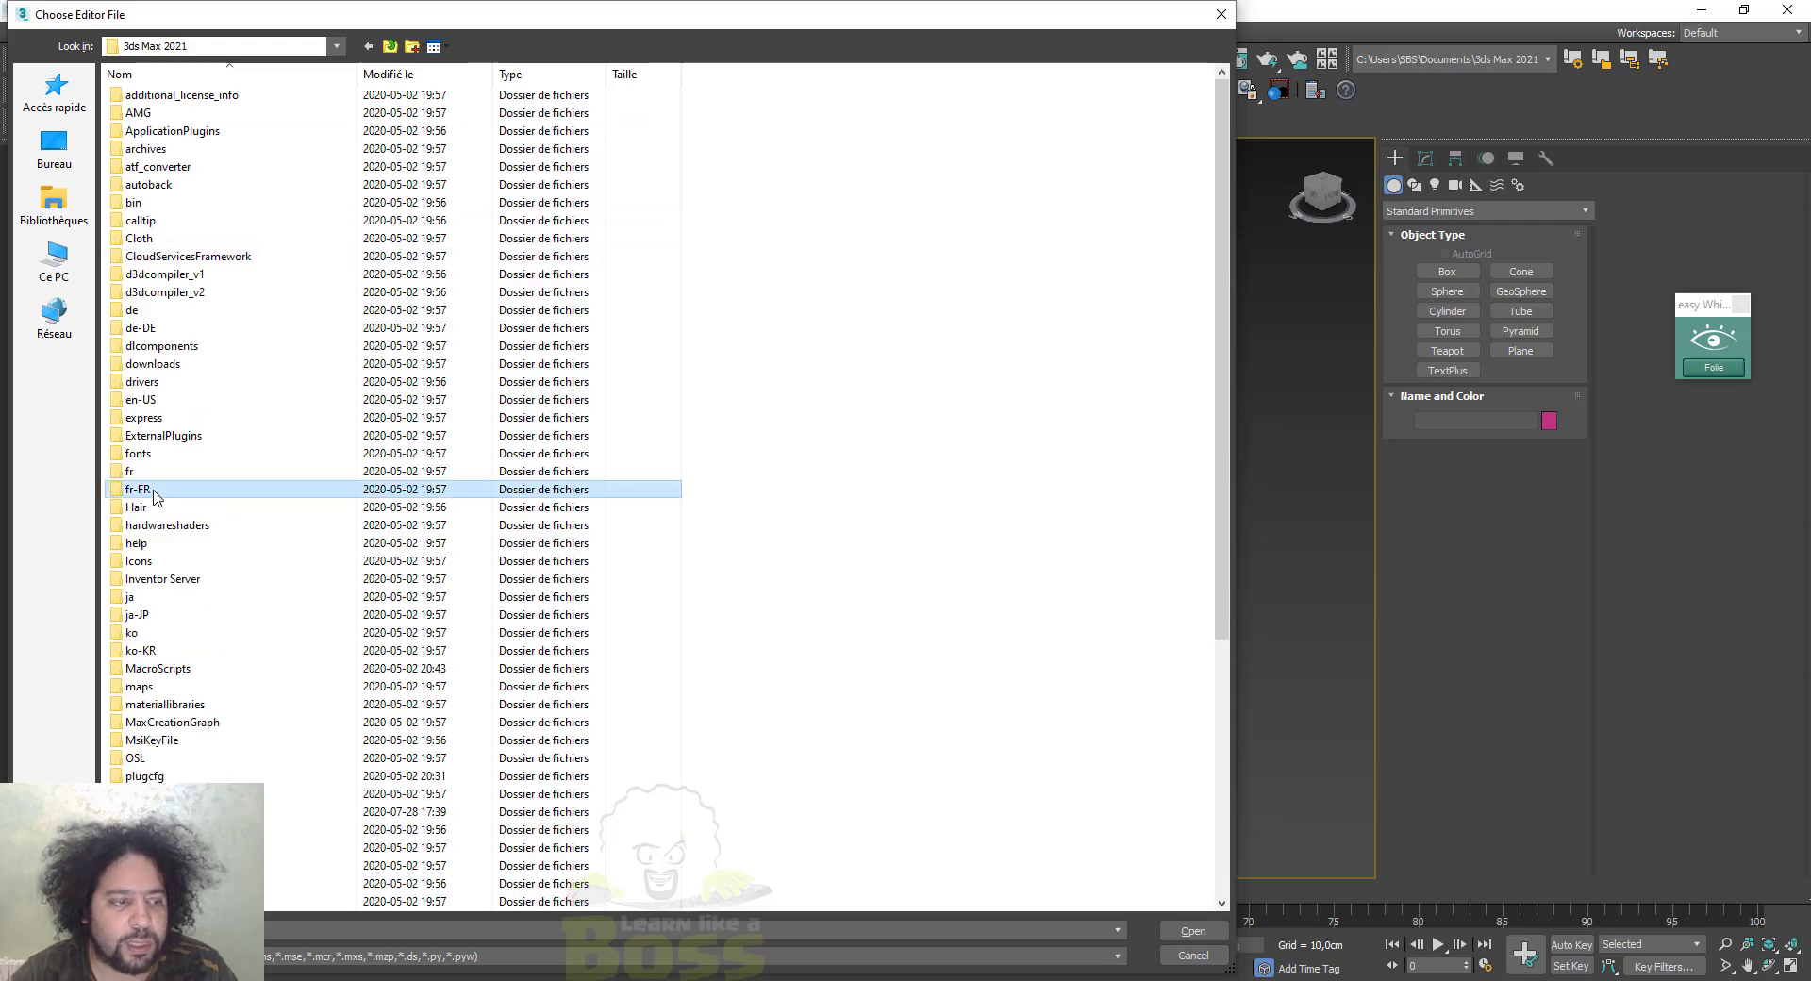
{"action": "key", "text": "s"}
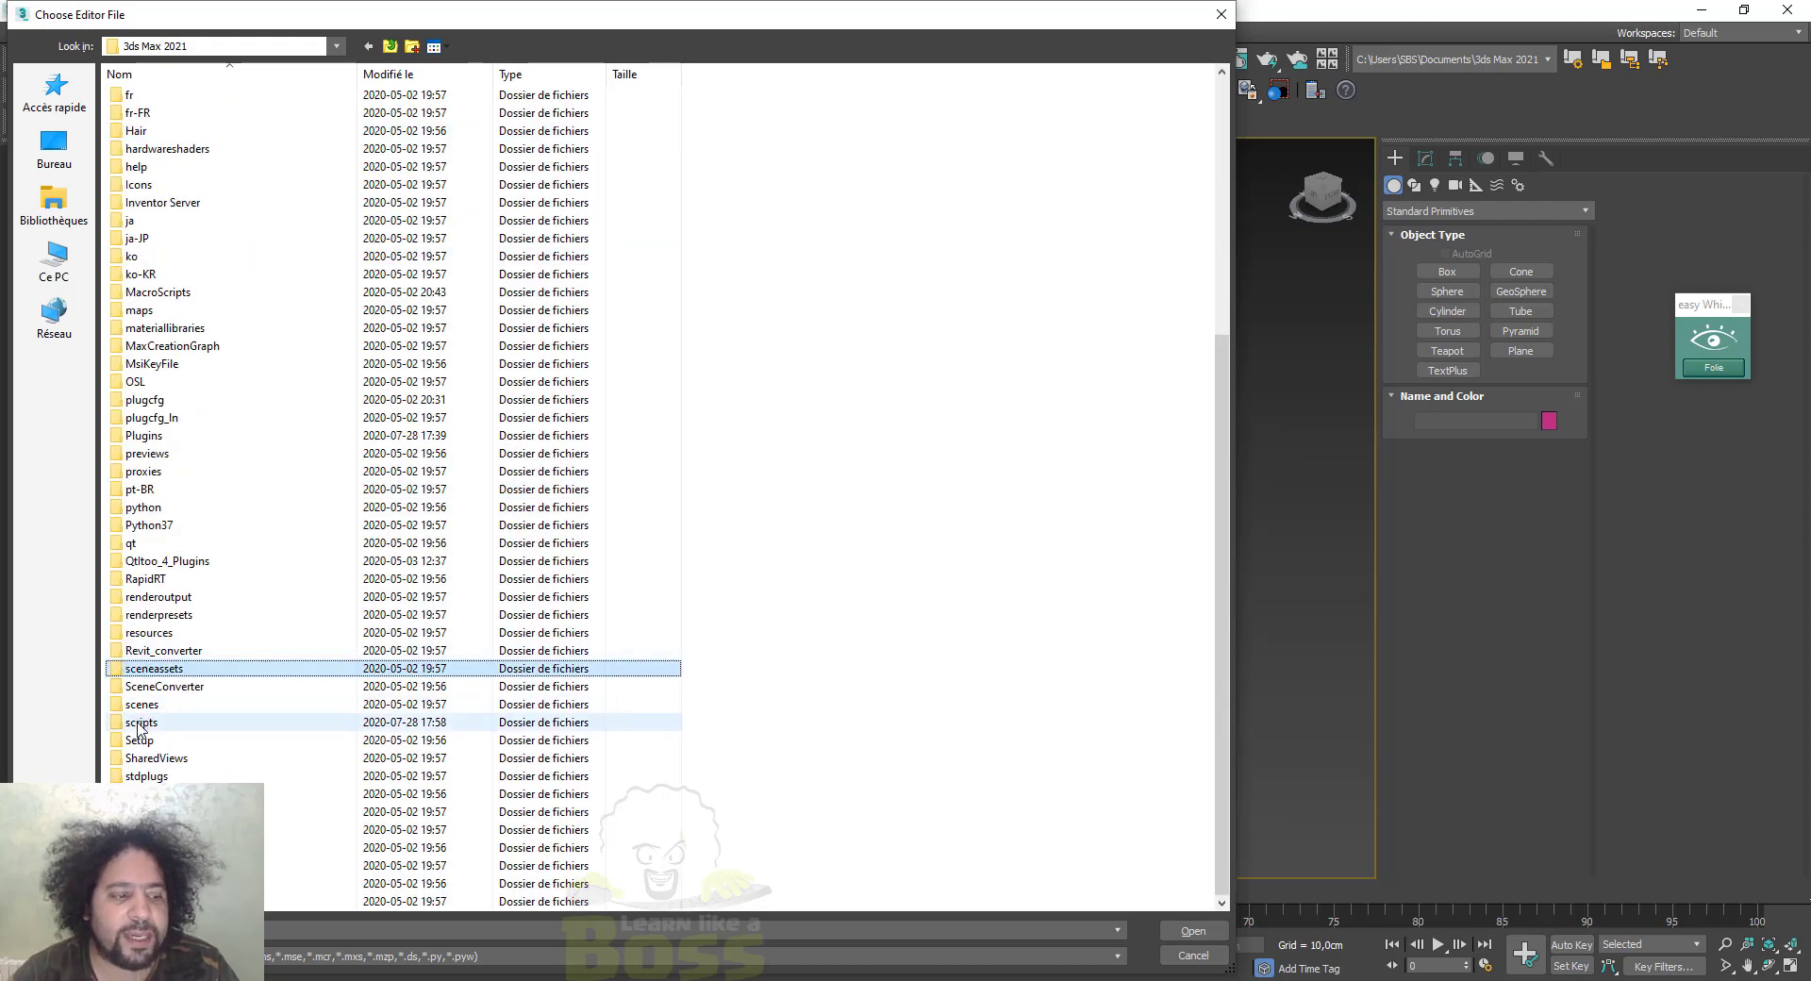
{"action": "double_click", "coordinate": [156, 724]}
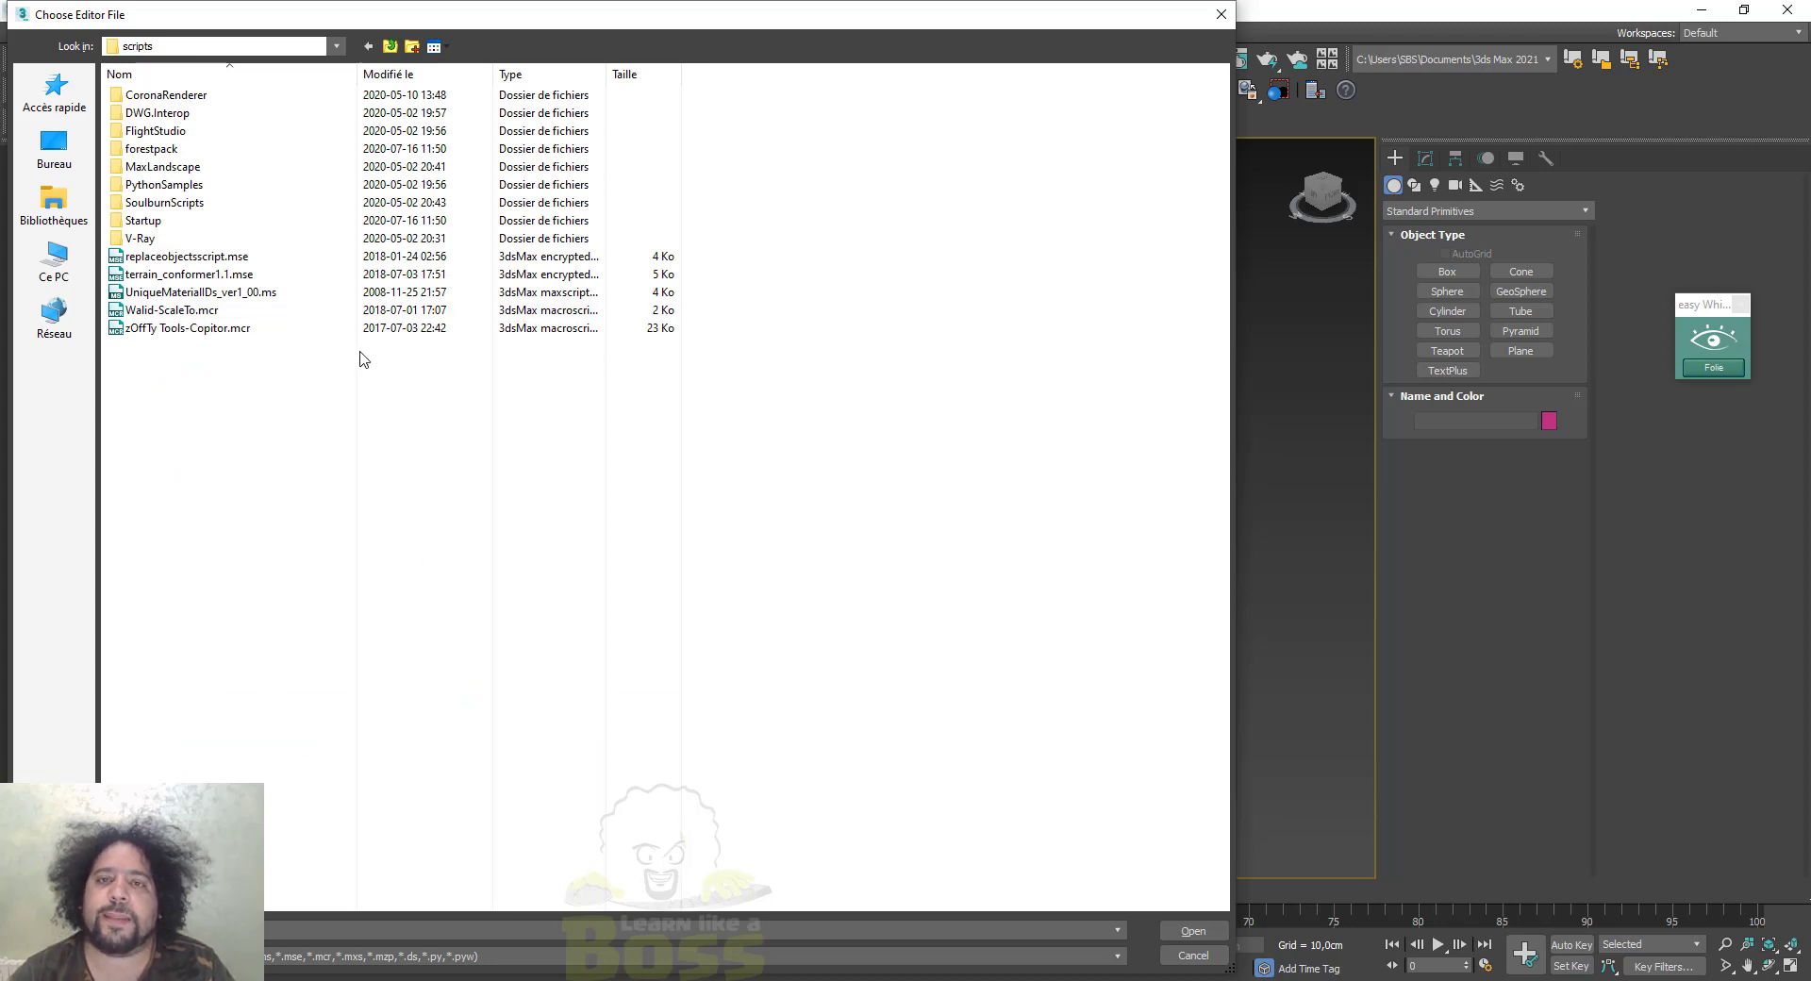
Paste mb_resource_collector02.mse into the scripts folder with administrator permission, and run it to install the utility
{"action": "right_click", "coordinate": [232, 406]}
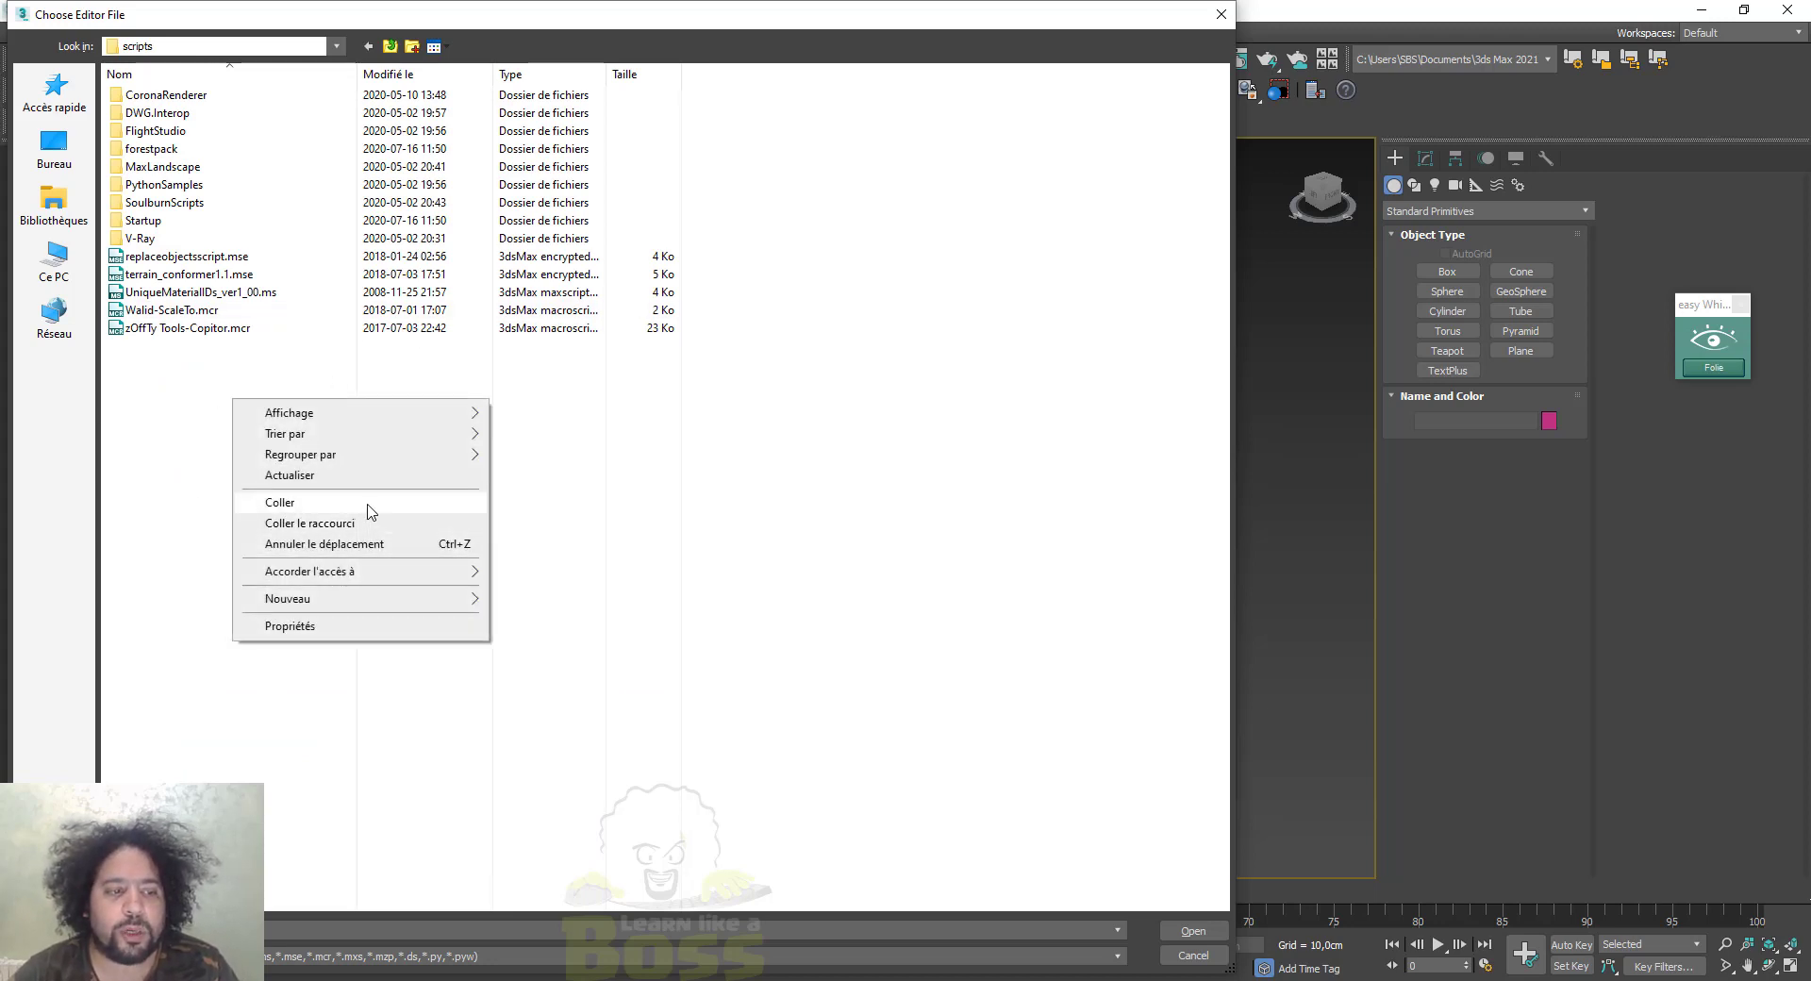
{"action": "left_click", "coordinate": [364, 508]}
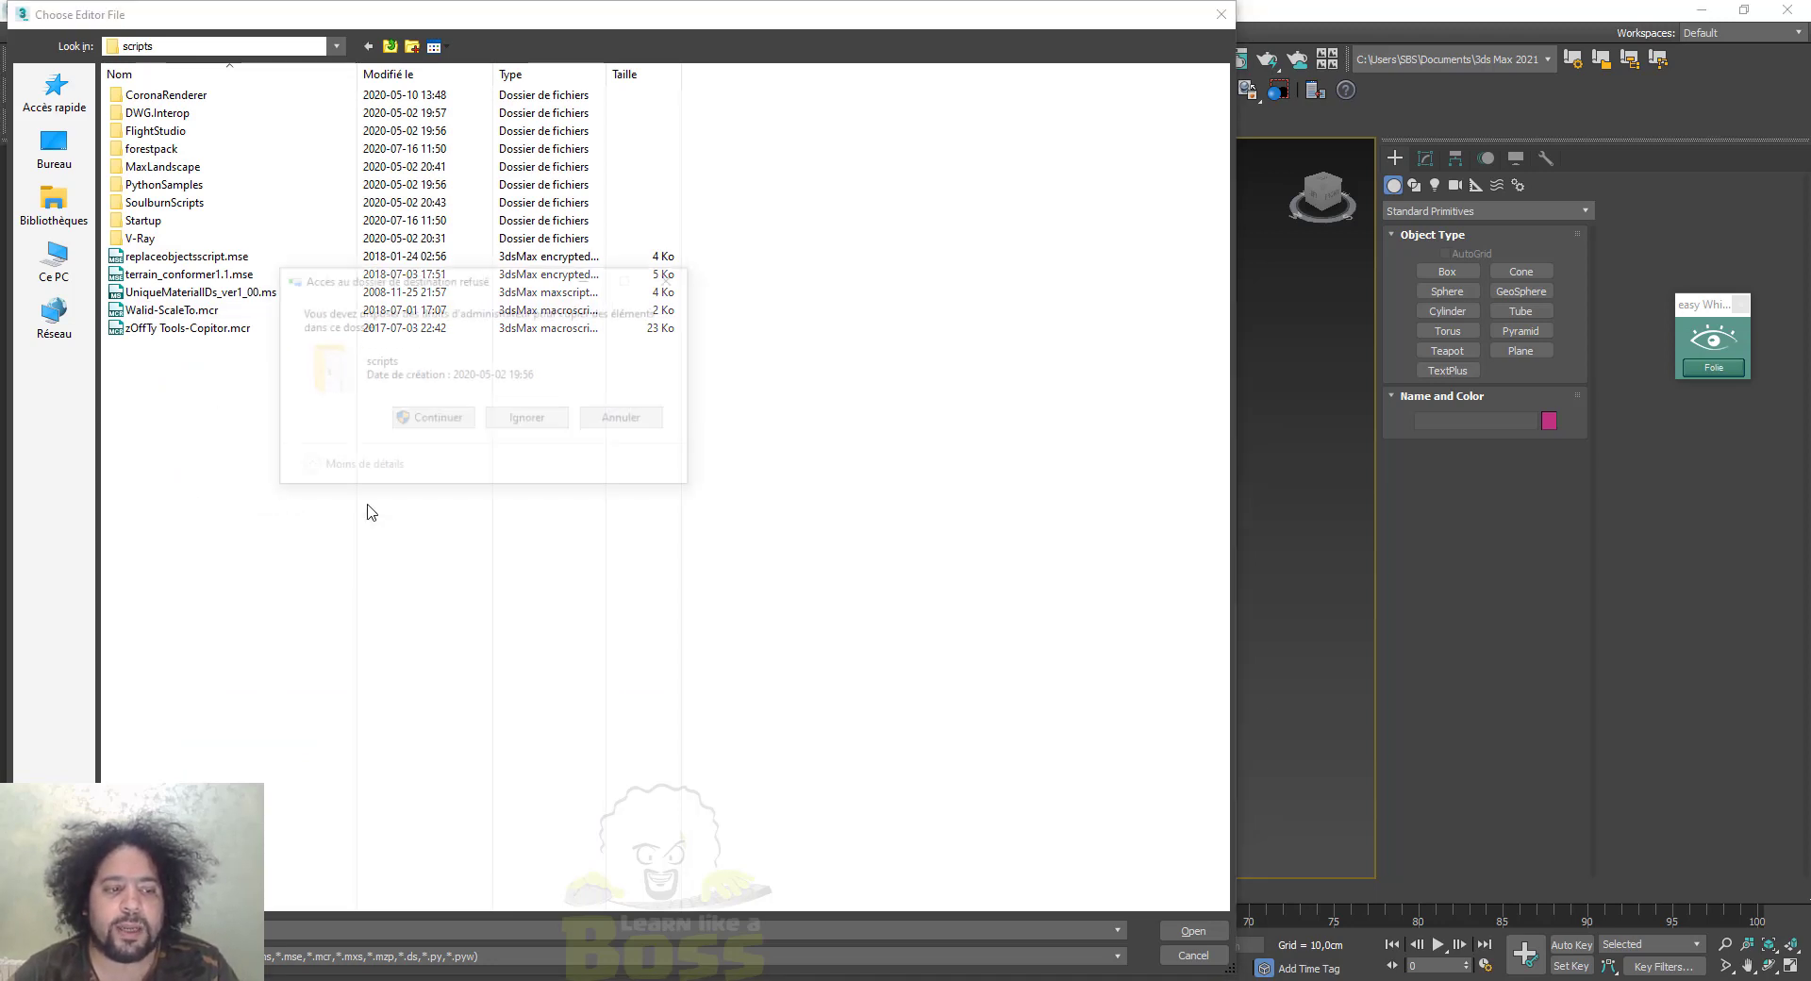
{"action": "left_click", "coordinate": [420, 411]}
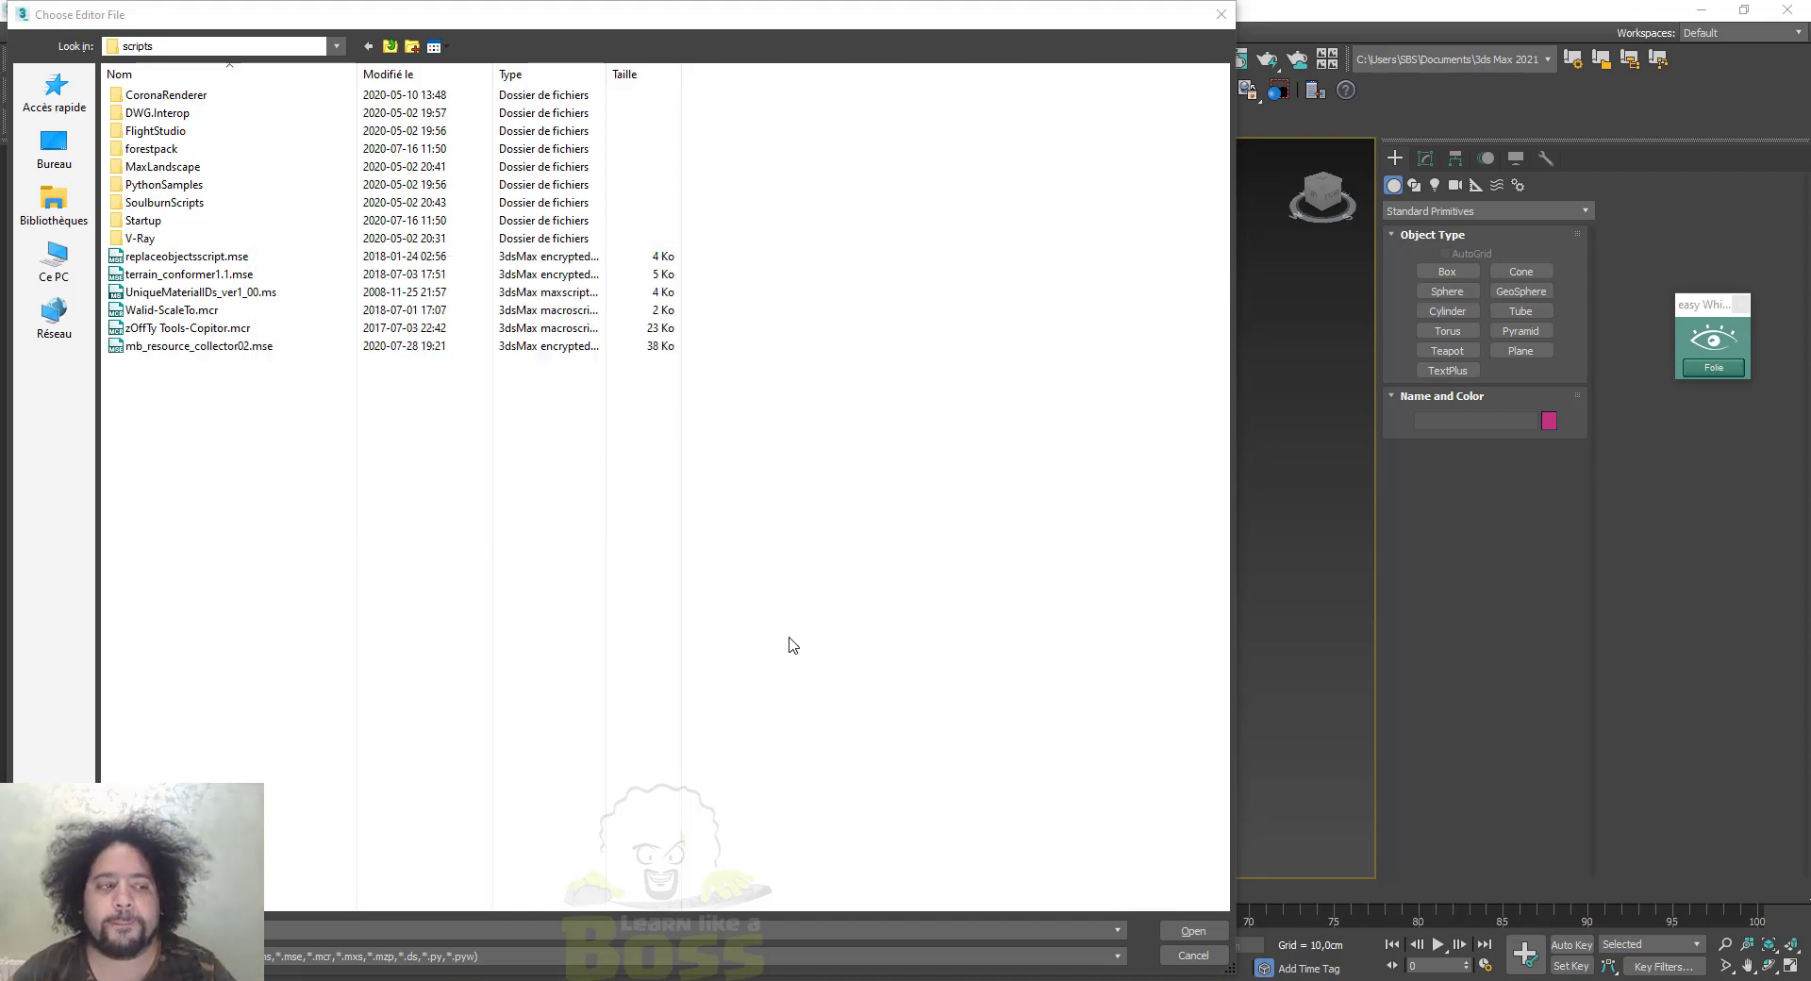
{"action": "double_click", "coordinate": [187, 348]}
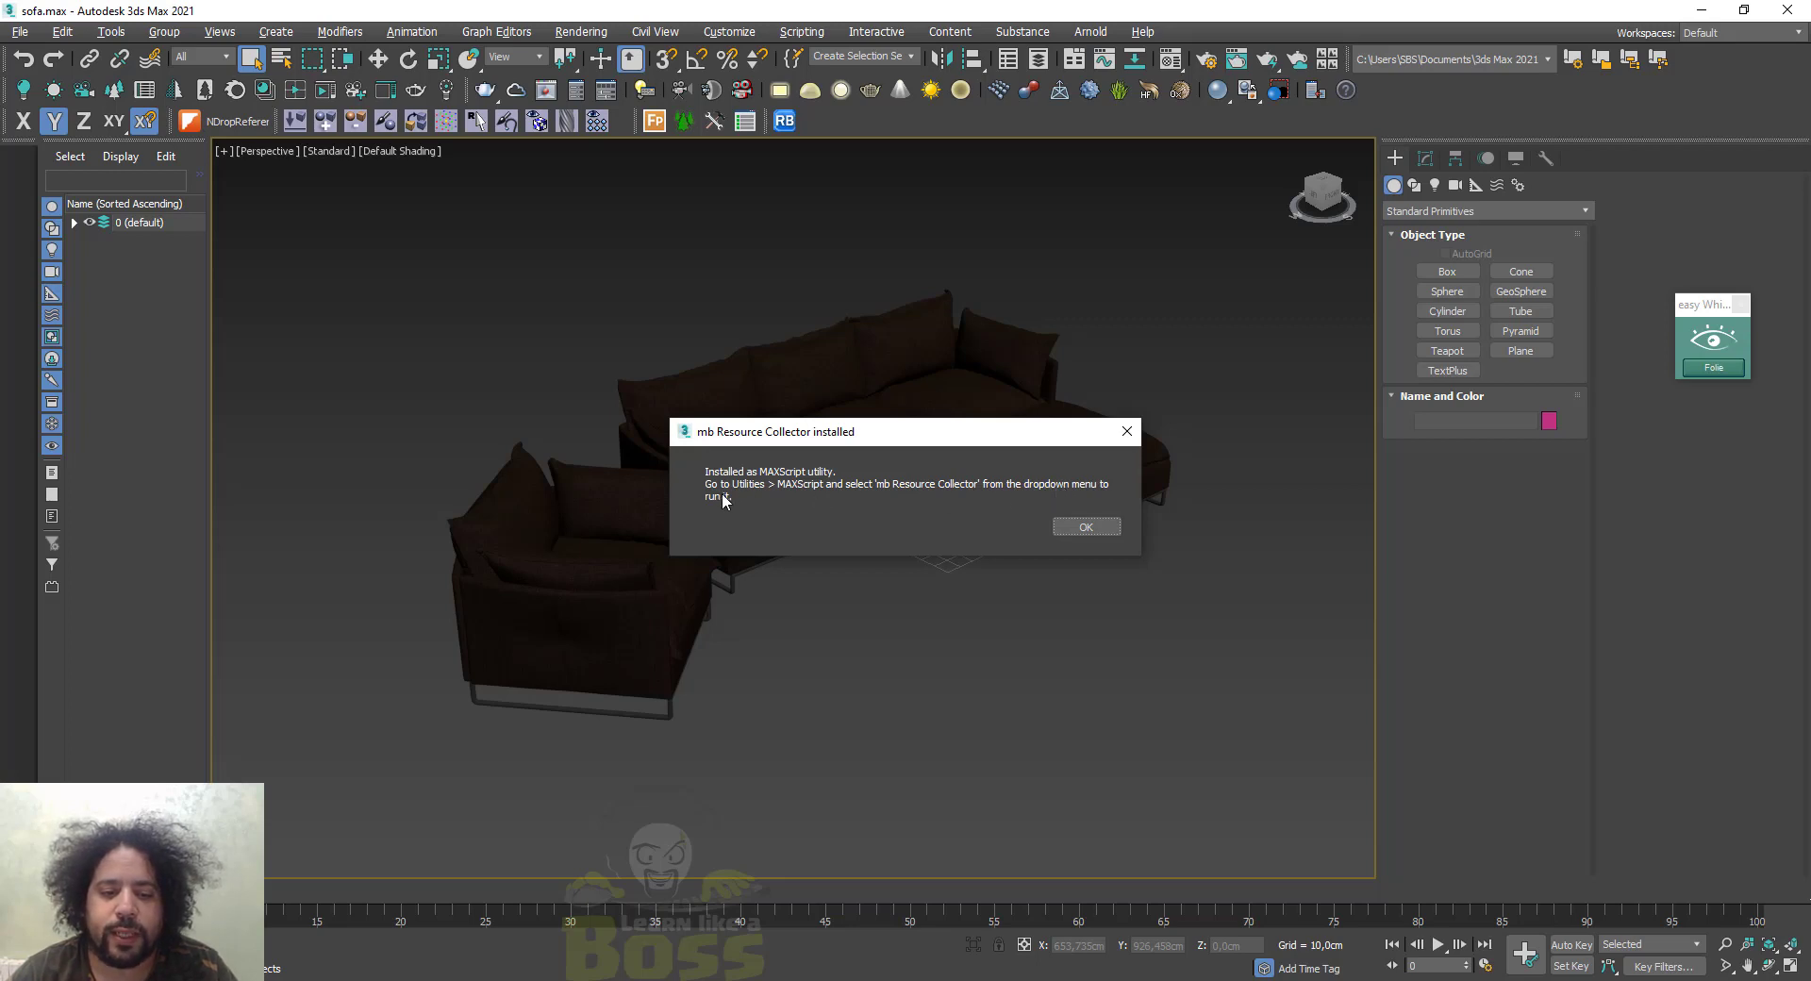
{"action": "left_click", "coordinate": [1085, 527]}
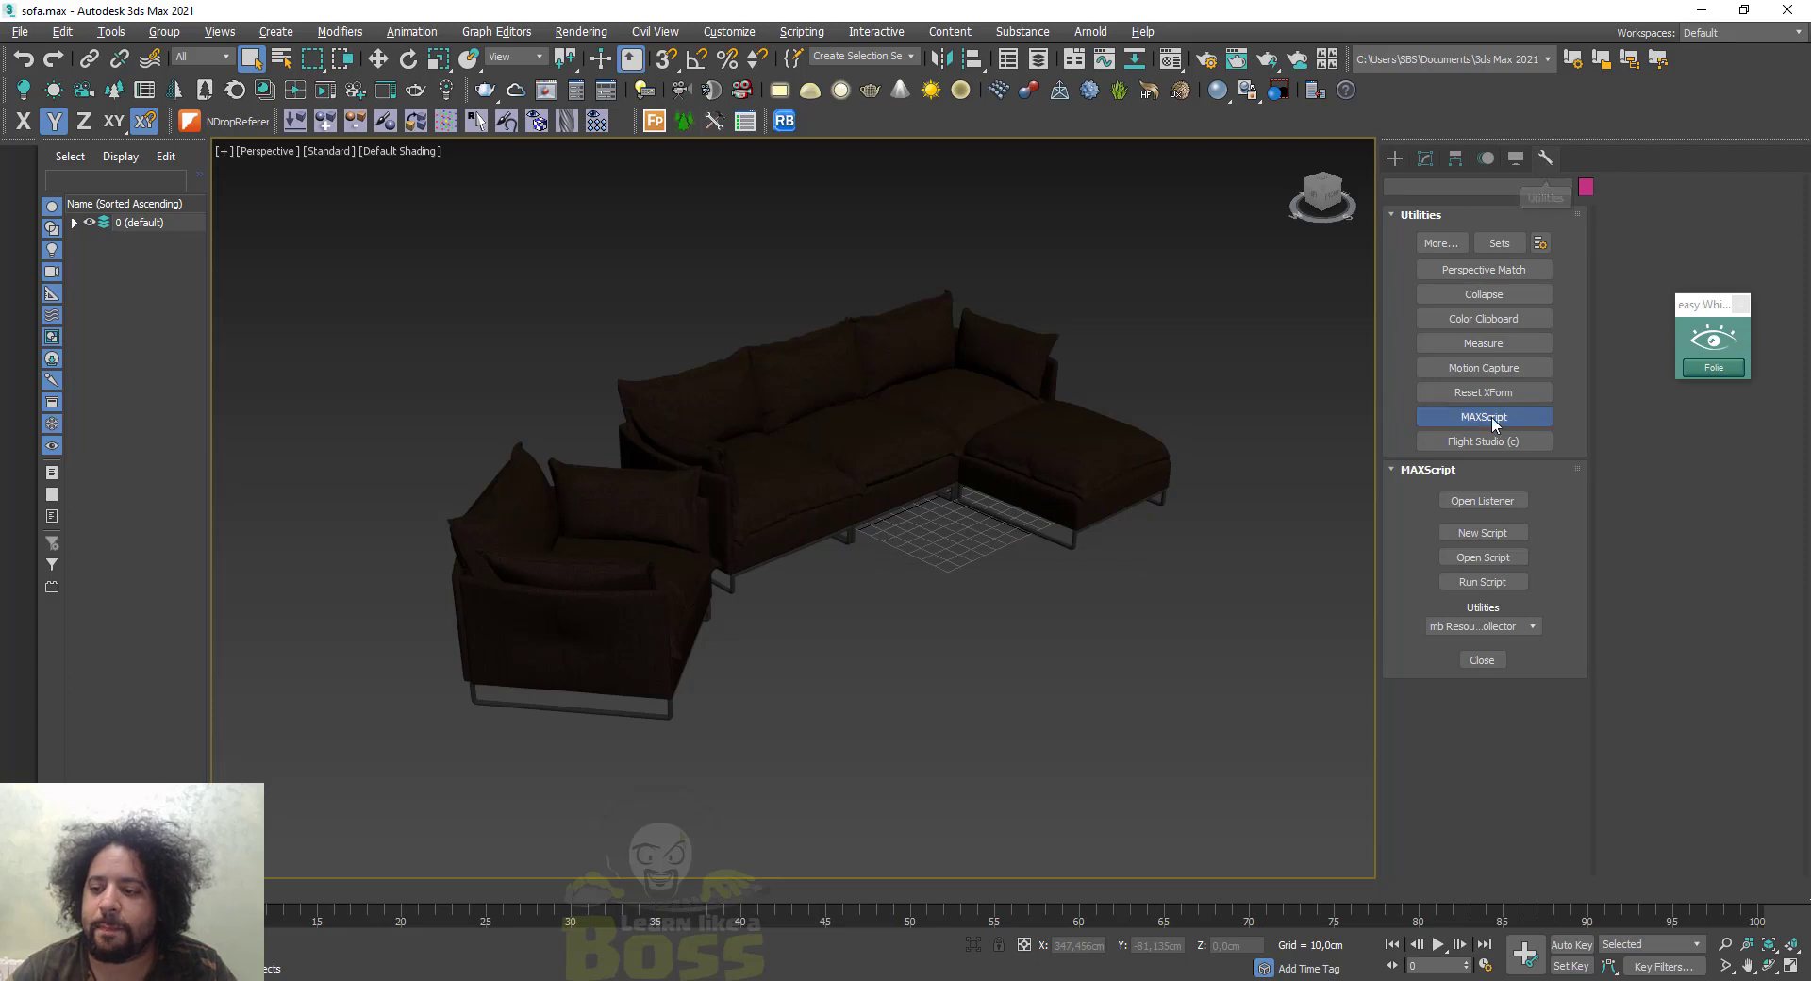
Open the mb Resource Collector utility from the MAXScript utilities and move the floating easy Whi... window off its settings
{"action": "left_click", "coordinate": [1525, 626]}
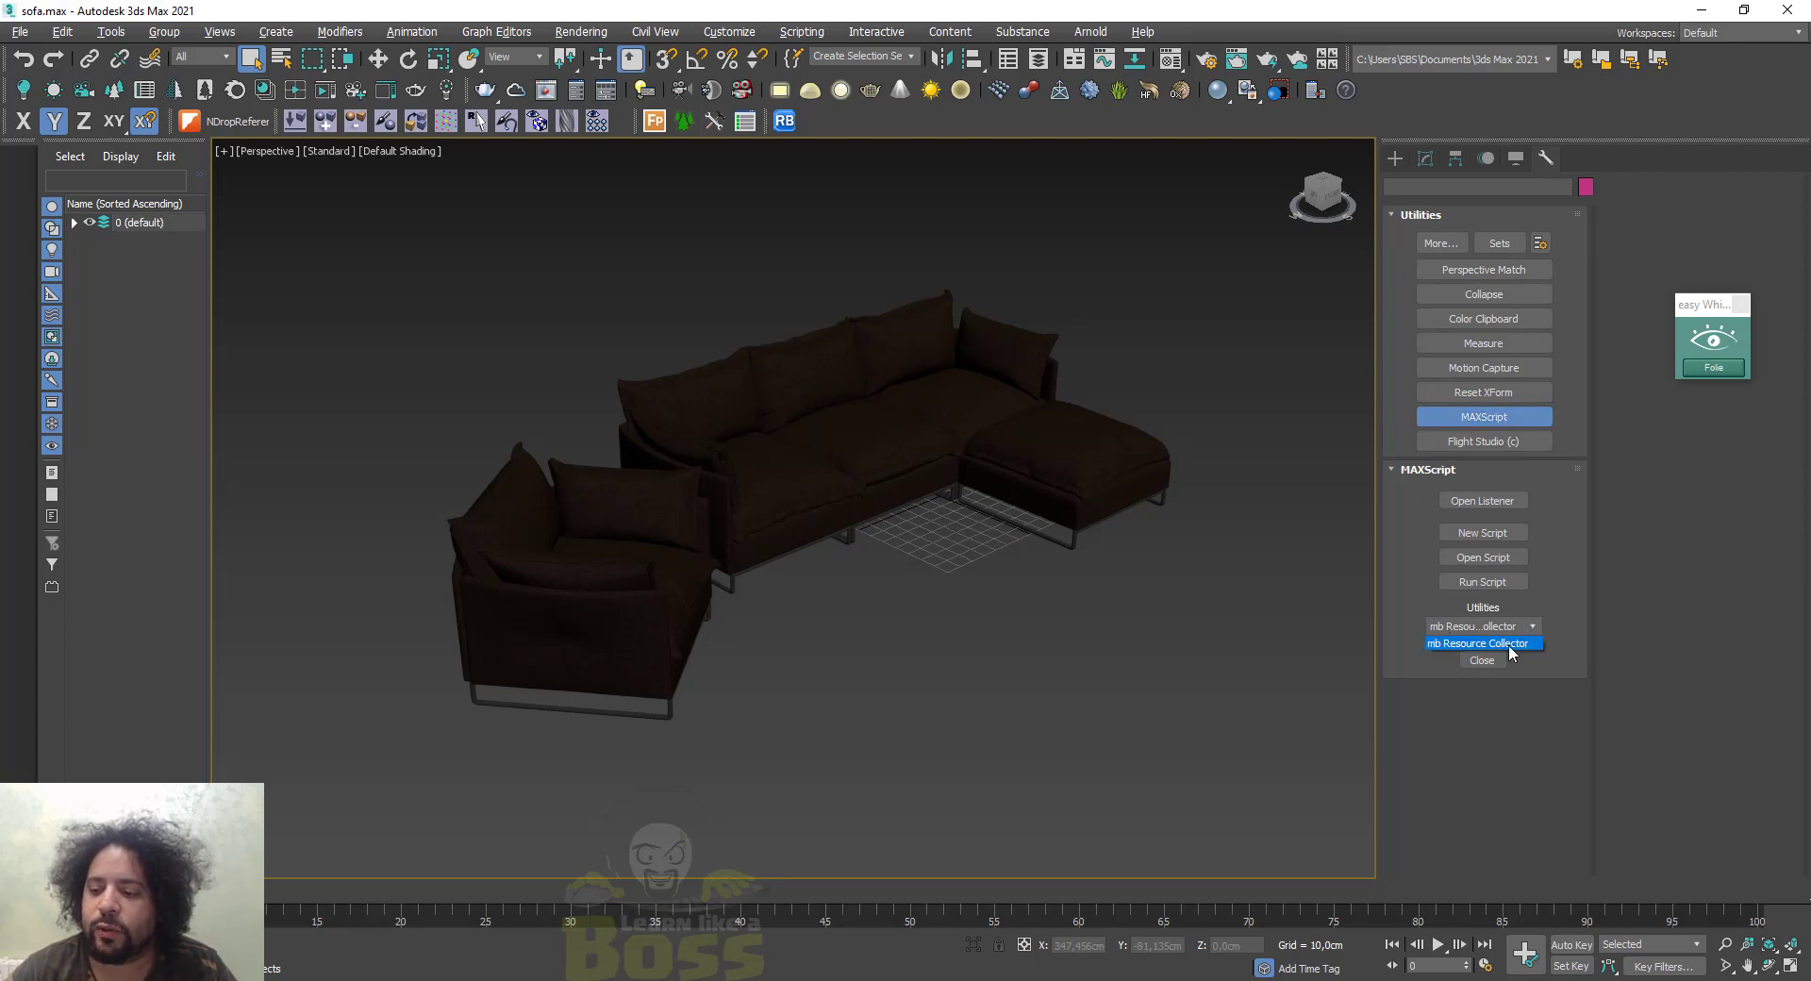
{"action": "left_click", "coordinate": [1509, 643]}
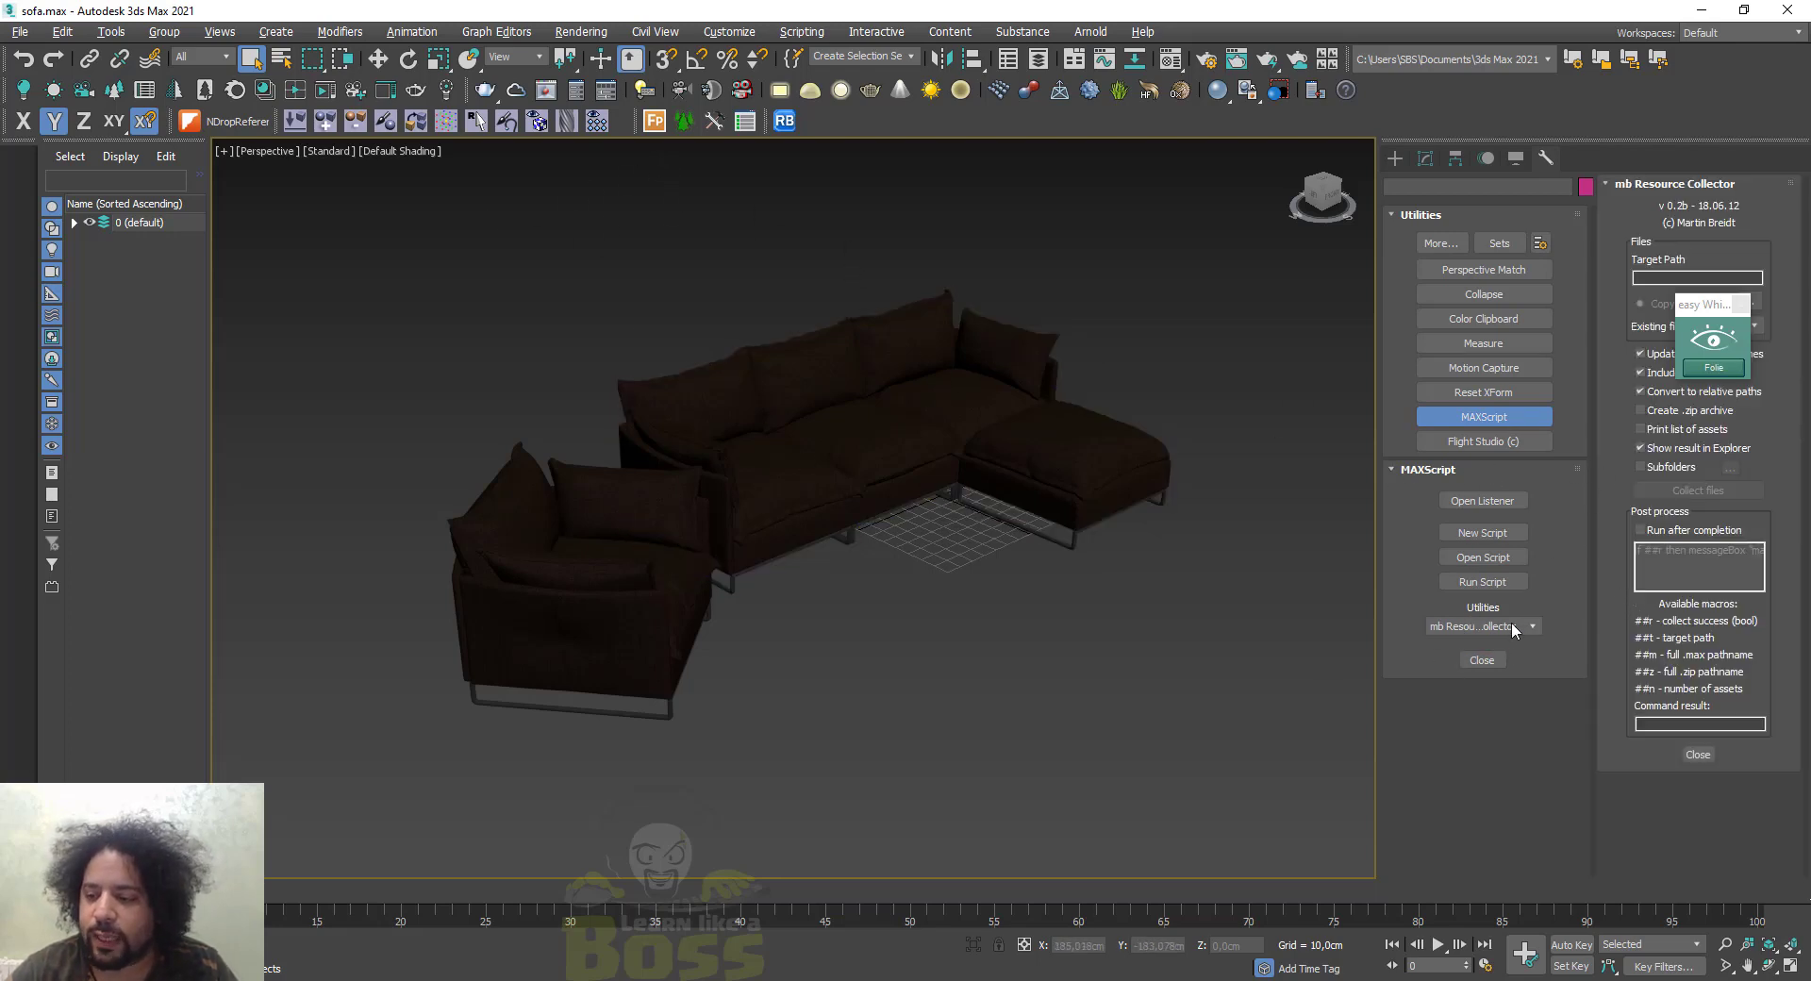
{"action": "left_click", "coordinate": [1483, 626]}
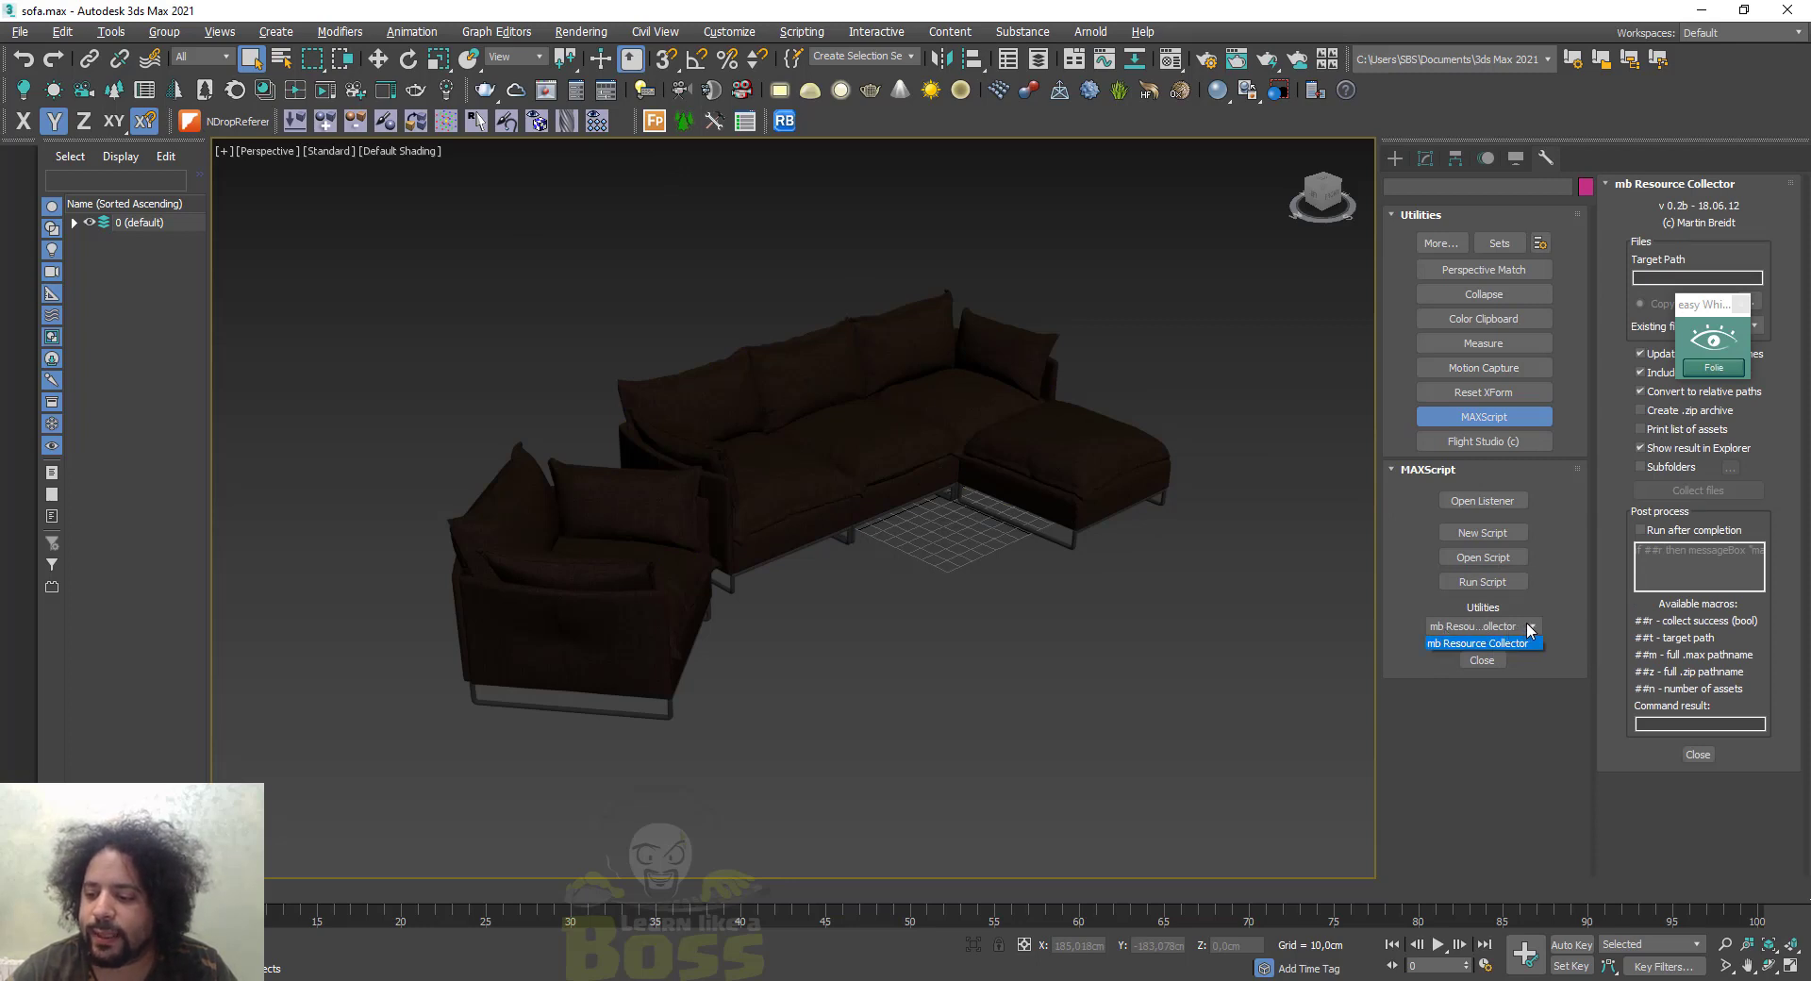
{"action": "left_click", "coordinate": [1526, 645]}
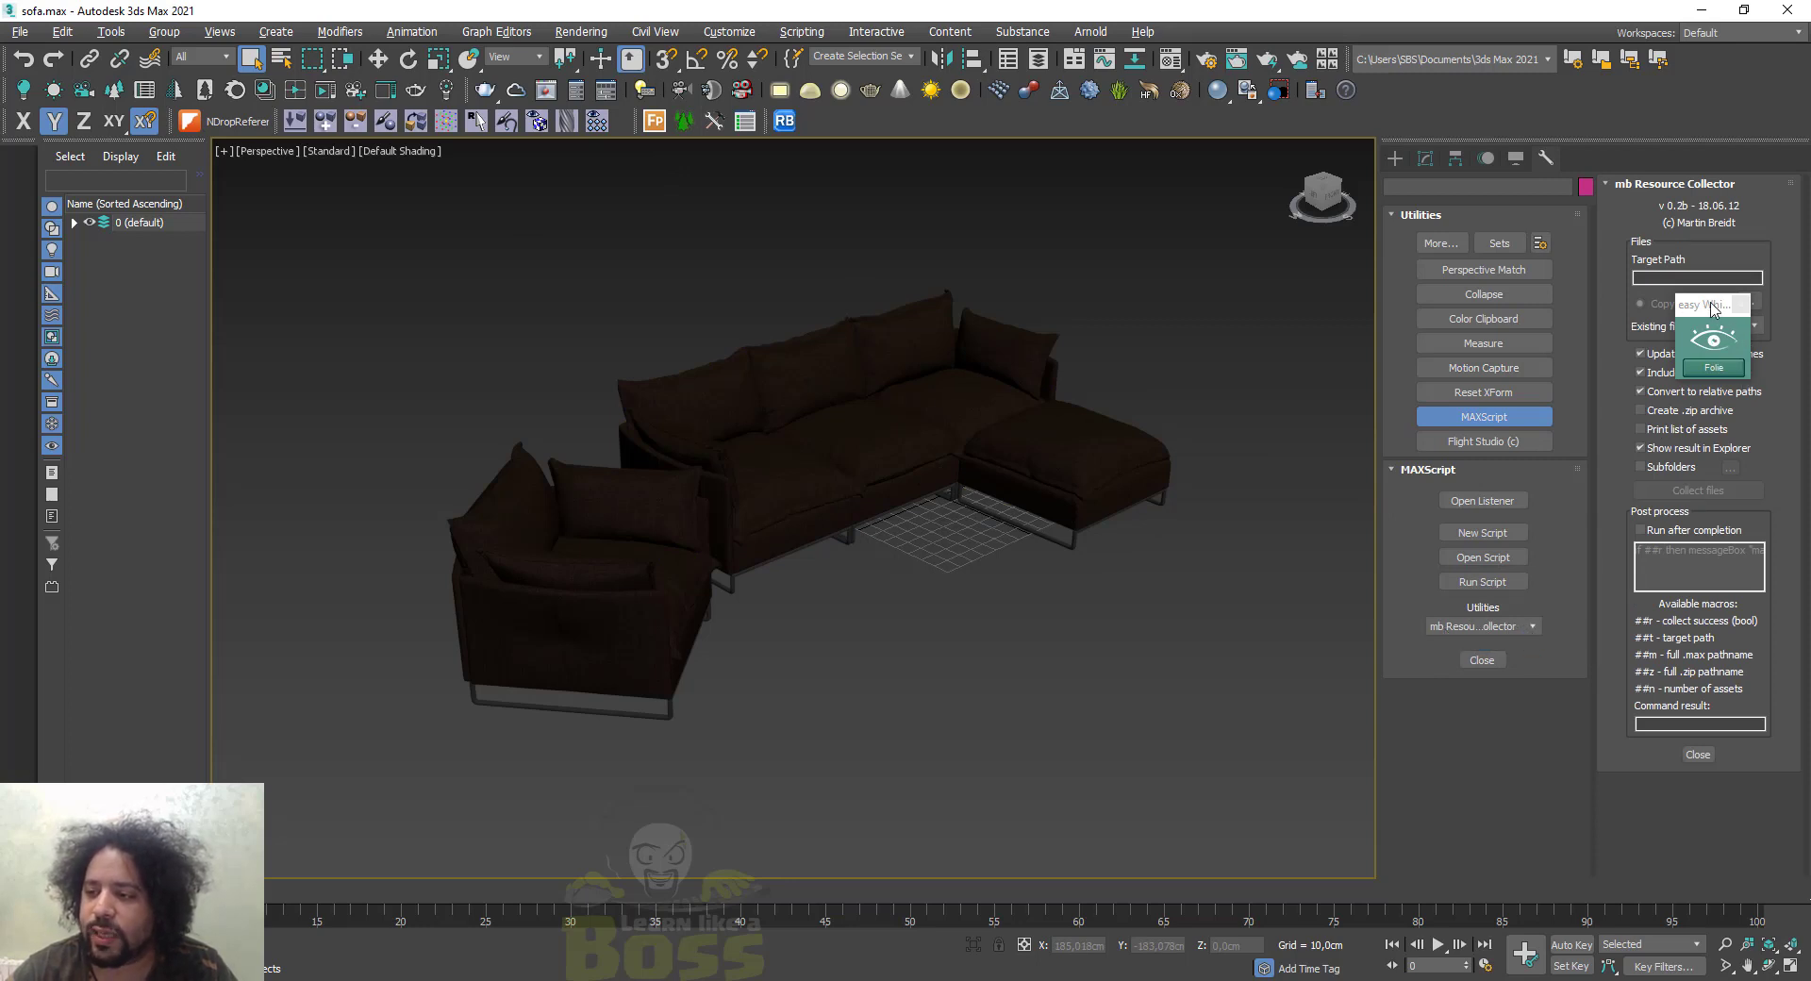
{"action": "left_click_drag", "start_coordinate": [1709, 301], "coordinate": [1547, 49]}
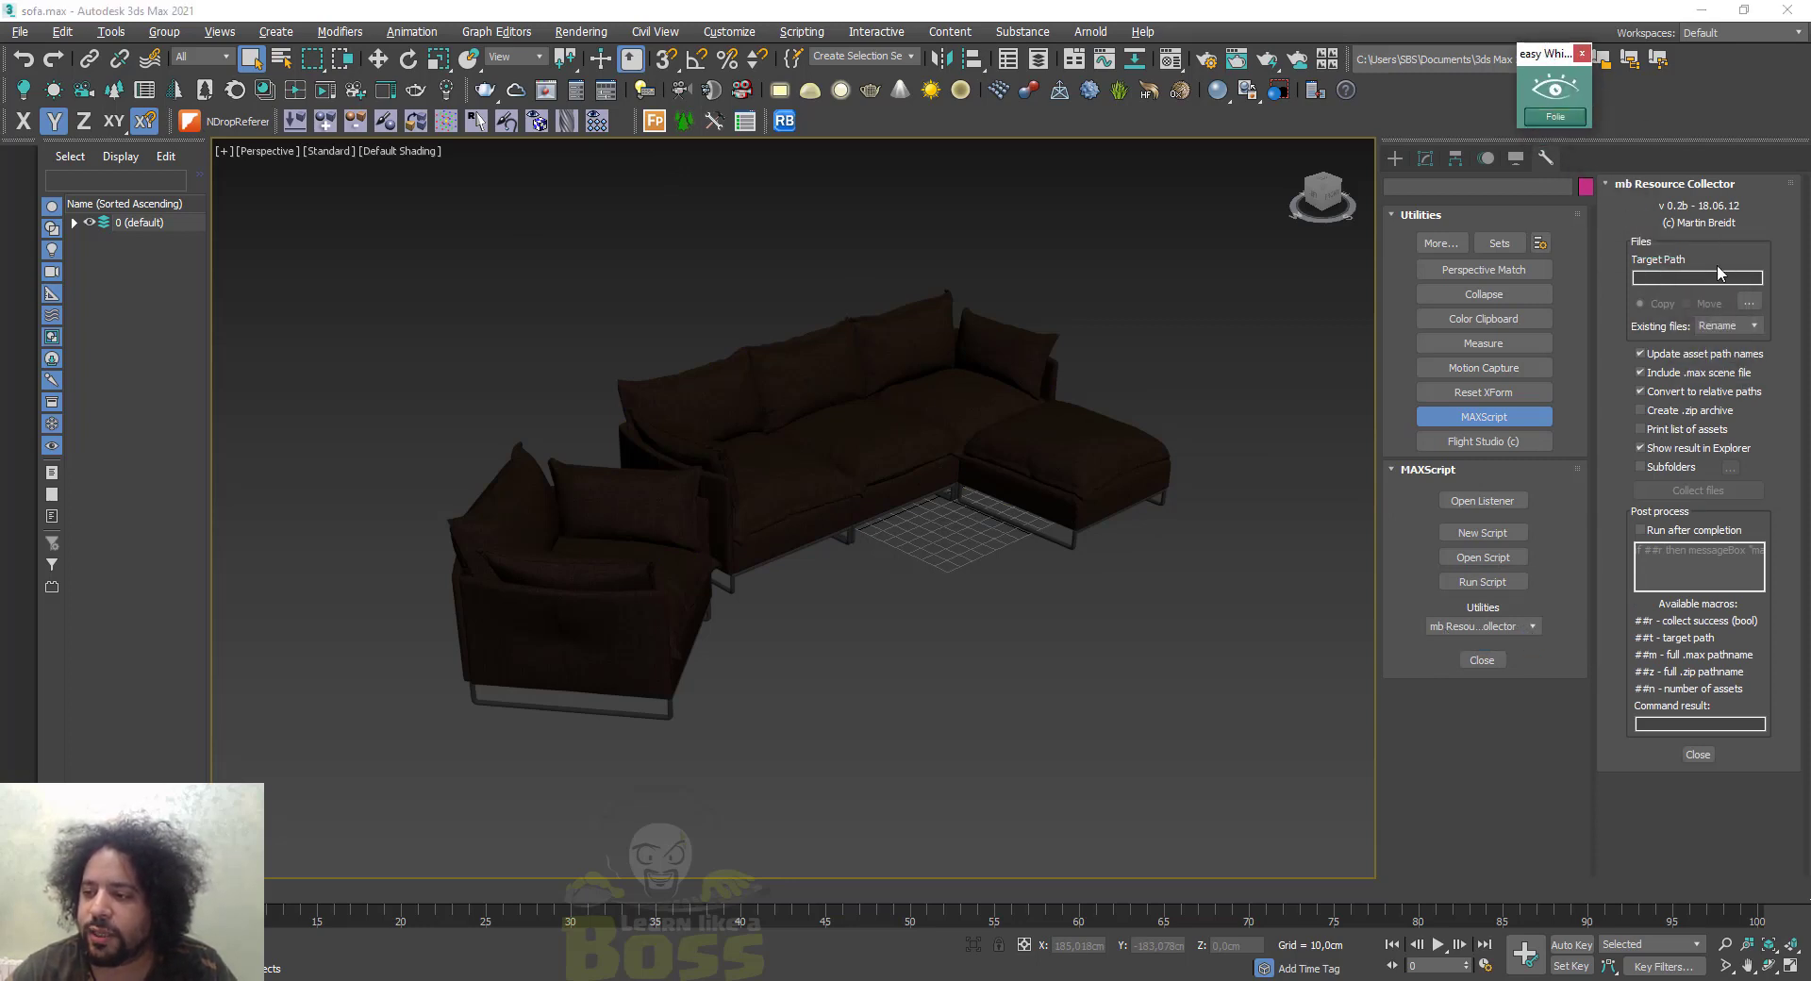
Create a folder named sofamb on the desktop and set it as the collector's target path
{"action": "left_click", "coordinate": [1747, 305]}
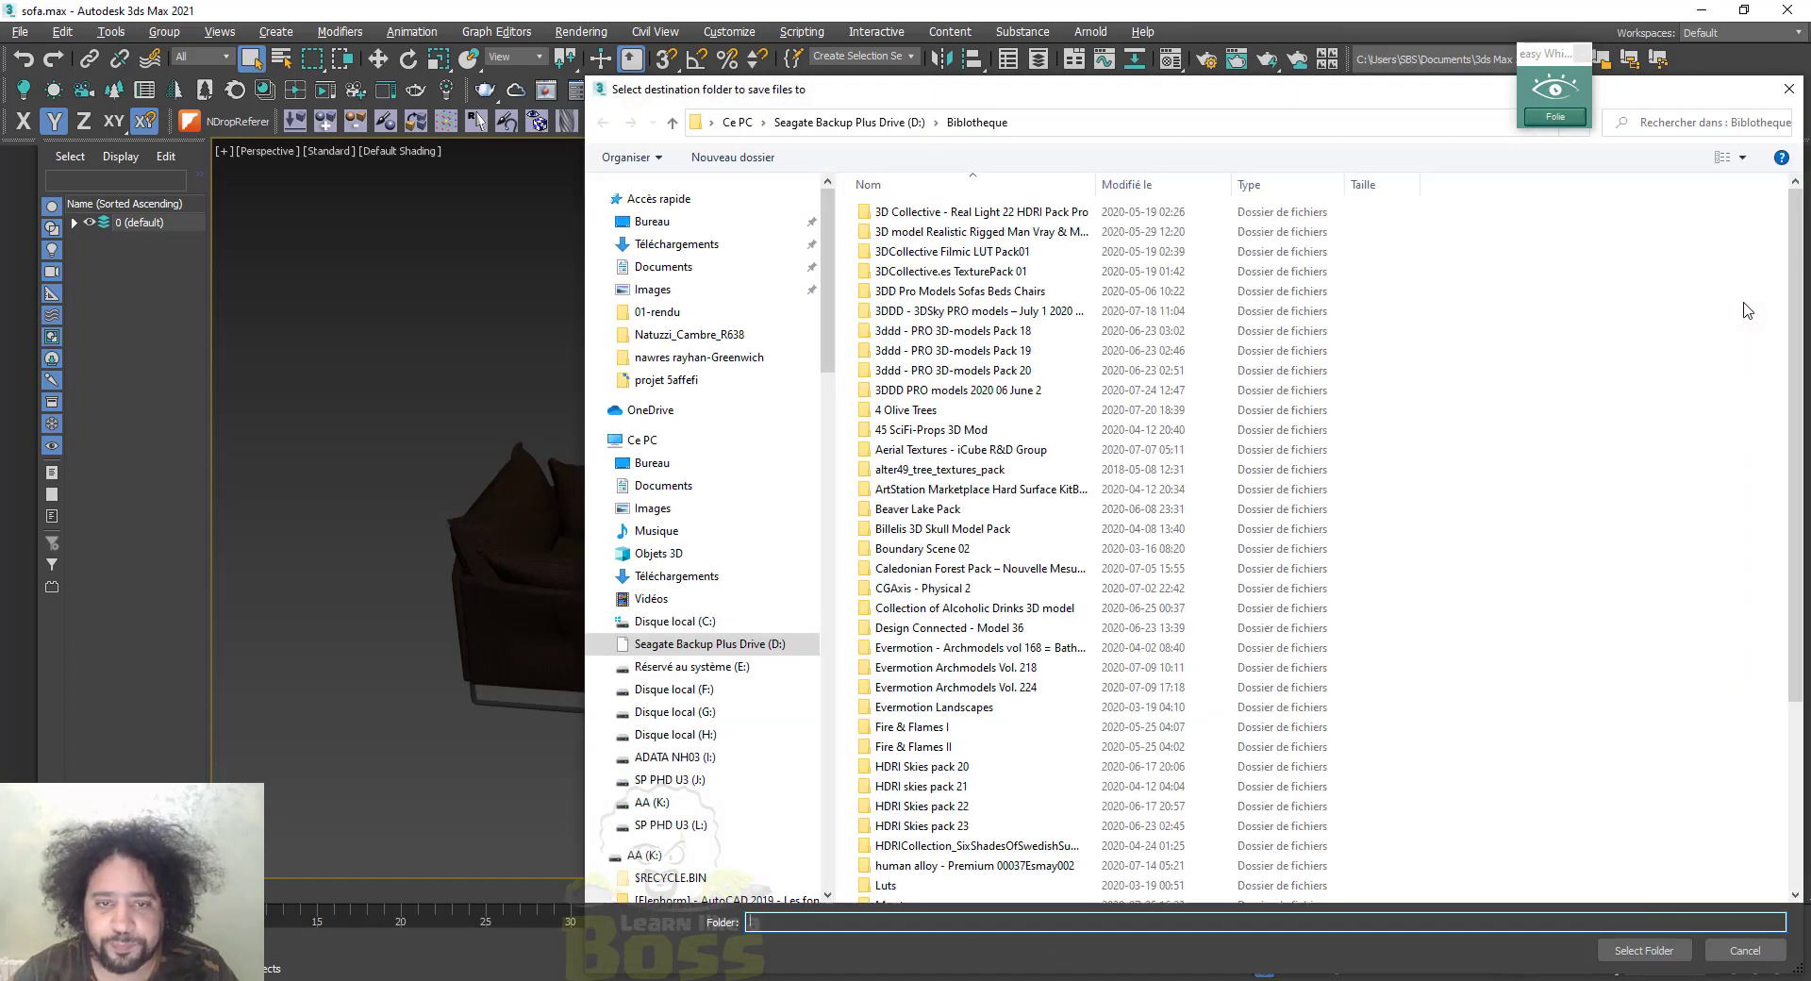
{"action": "left_click", "coordinate": [648, 223]}
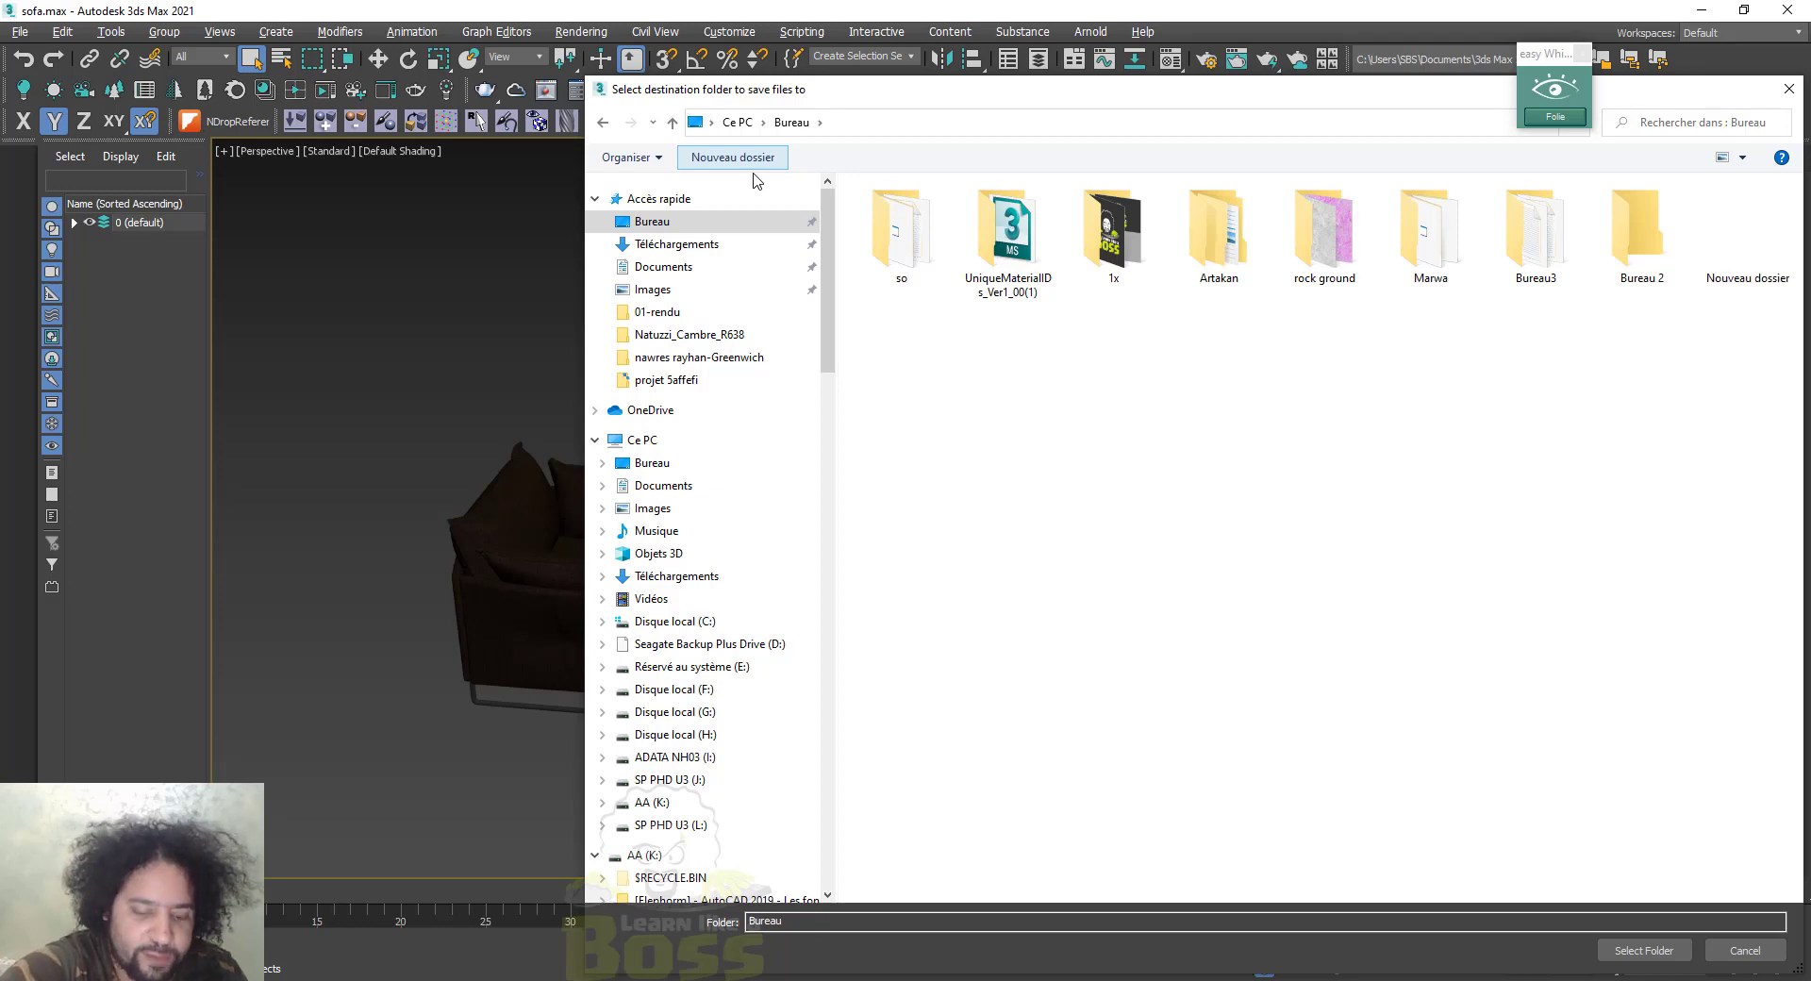
{"action": "left_click", "coordinate": [733, 158]}
{"action": "type", "text": "sofamb"}
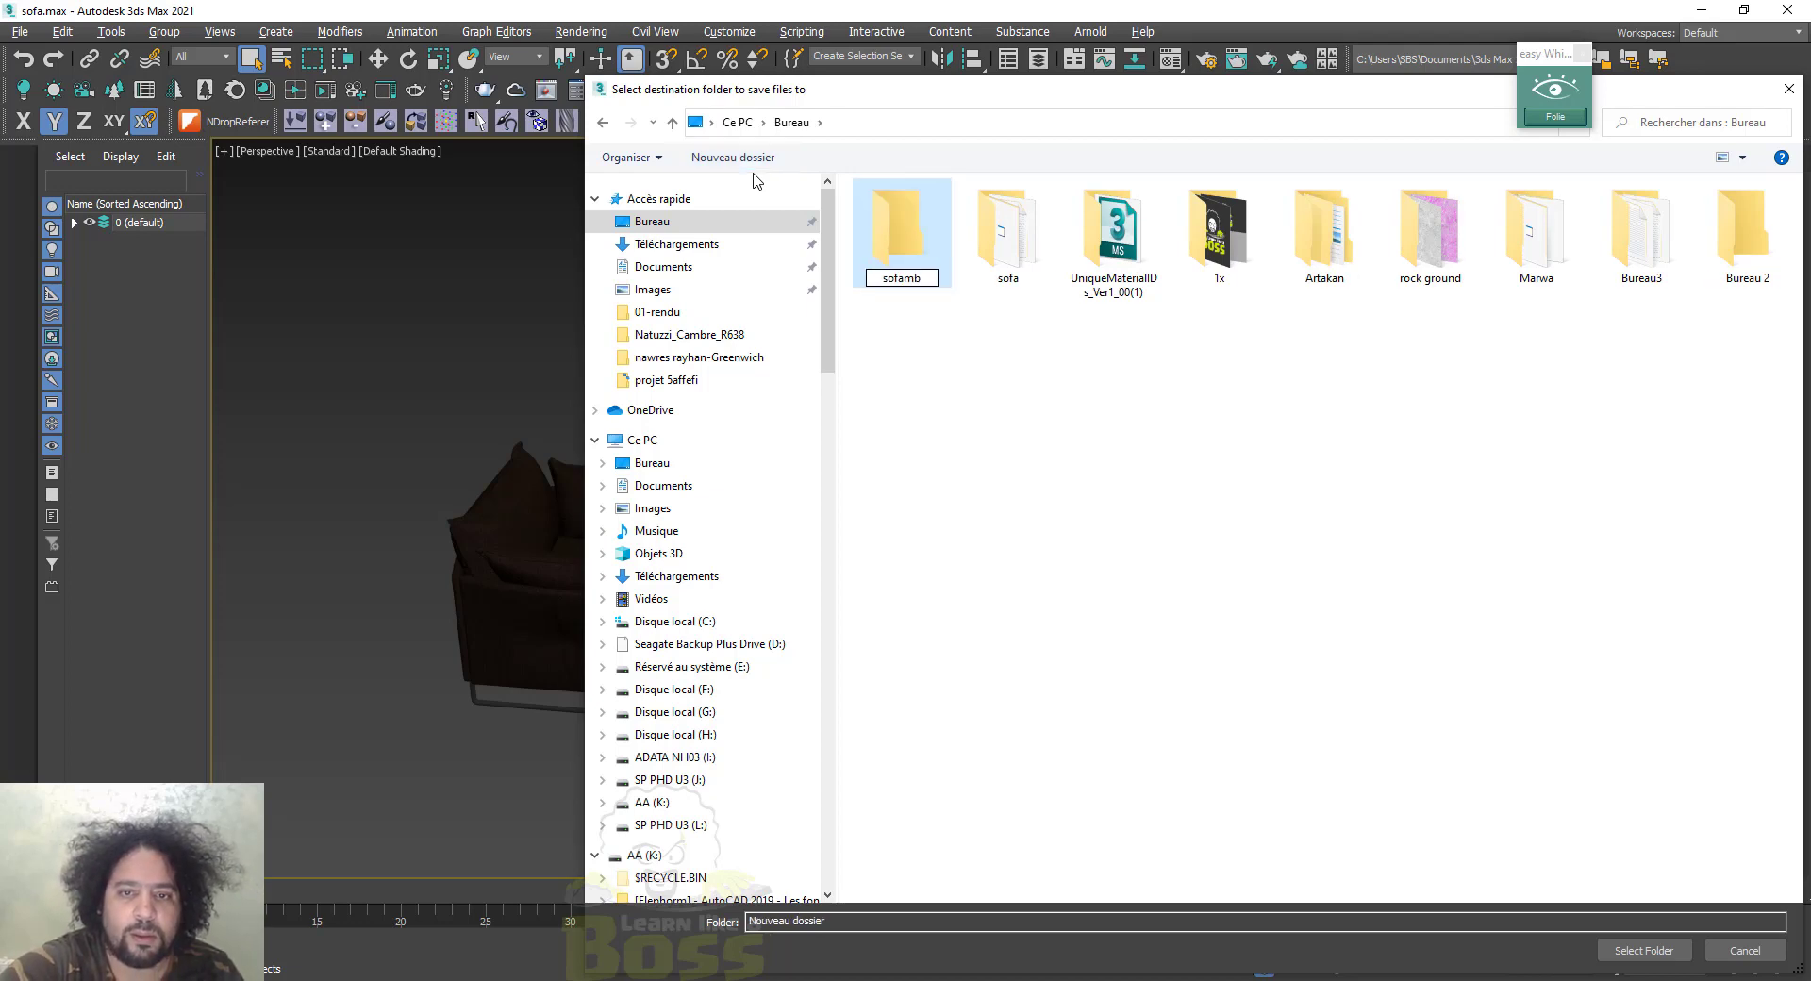
{"action": "key", "text": "Return"}
{"action": "key", "text": "Return"}
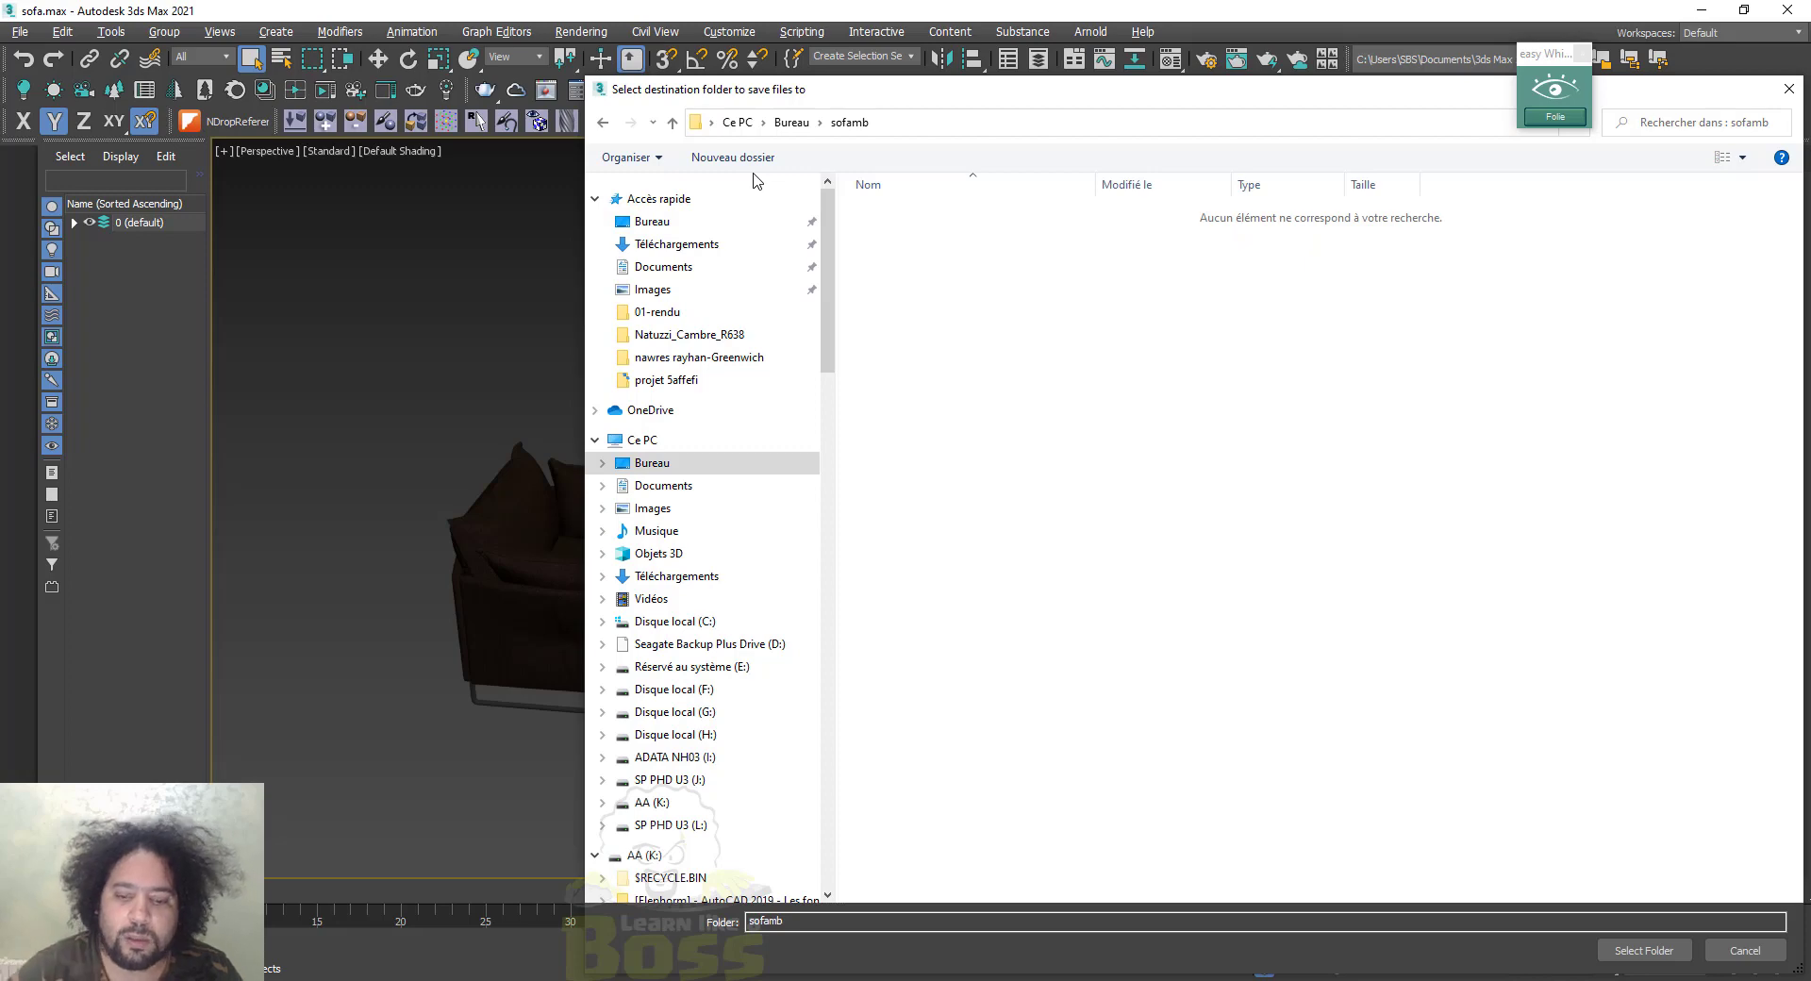
{"action": "left_click", "coordinate": [1617, 948]}
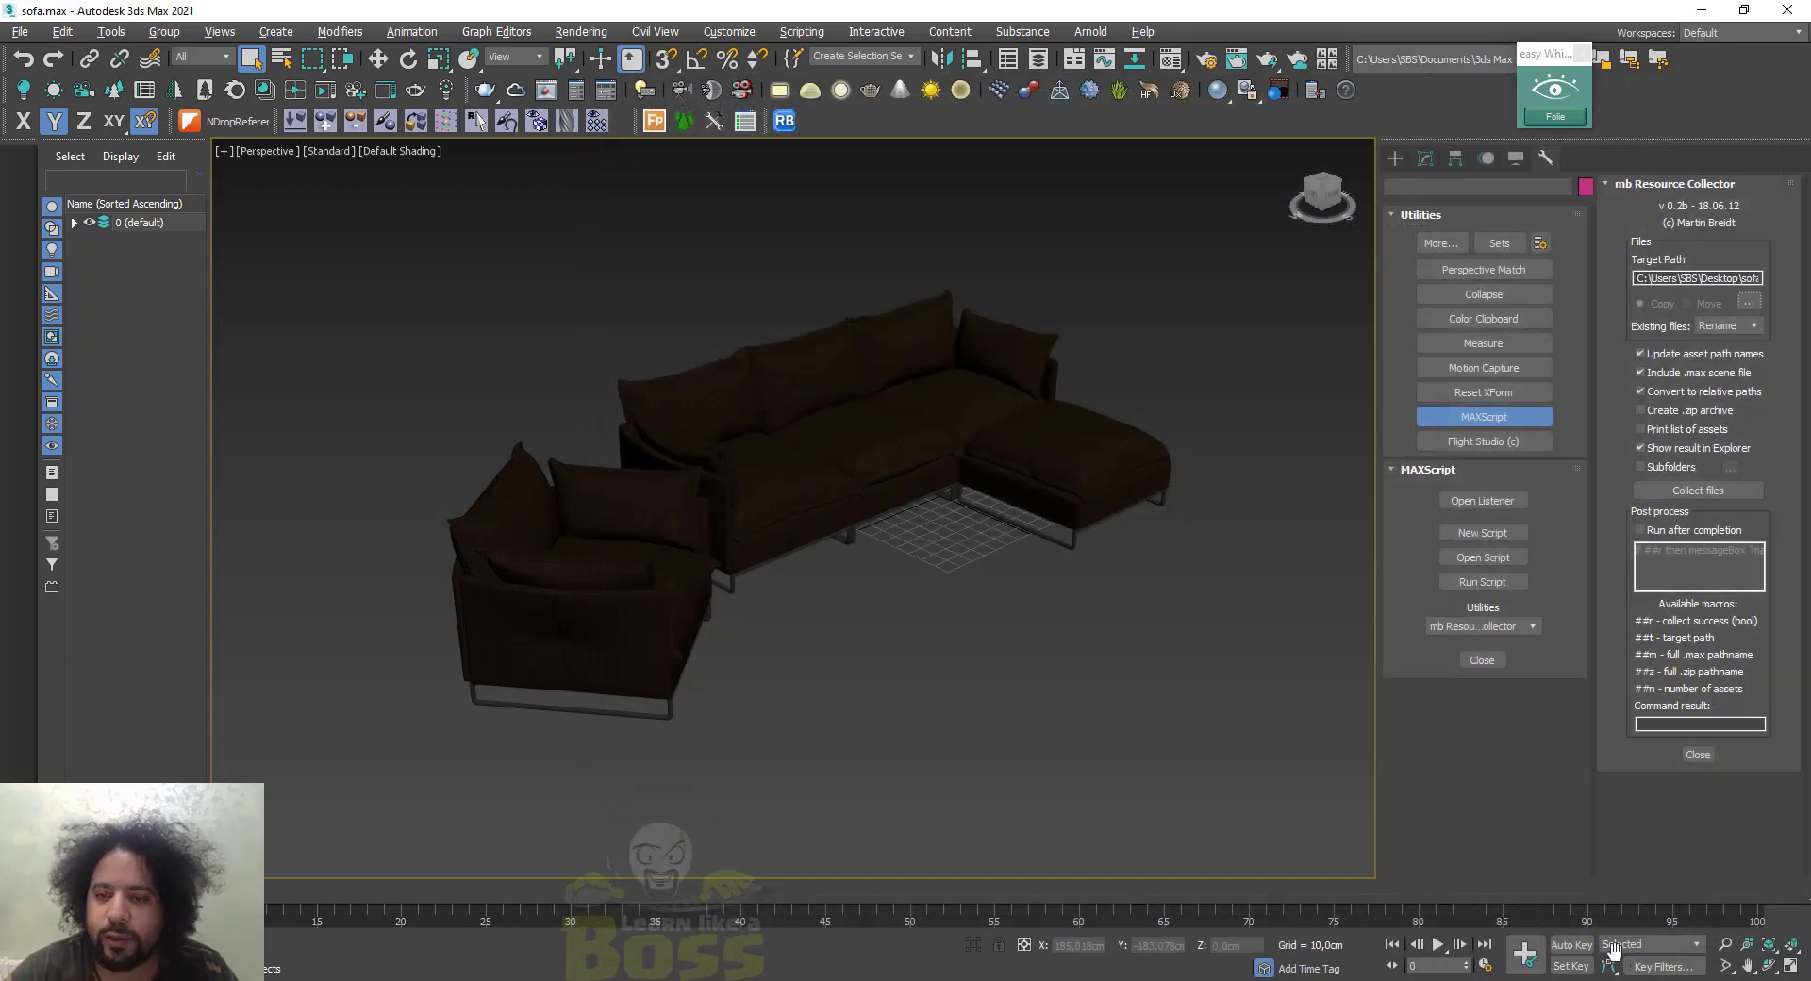
Collect the scene files into the sofamb folder, dismiss the results message, and minimize the folder window after viewing the collected files
{"action": "left_click", "coordinate": [1703, 490]}
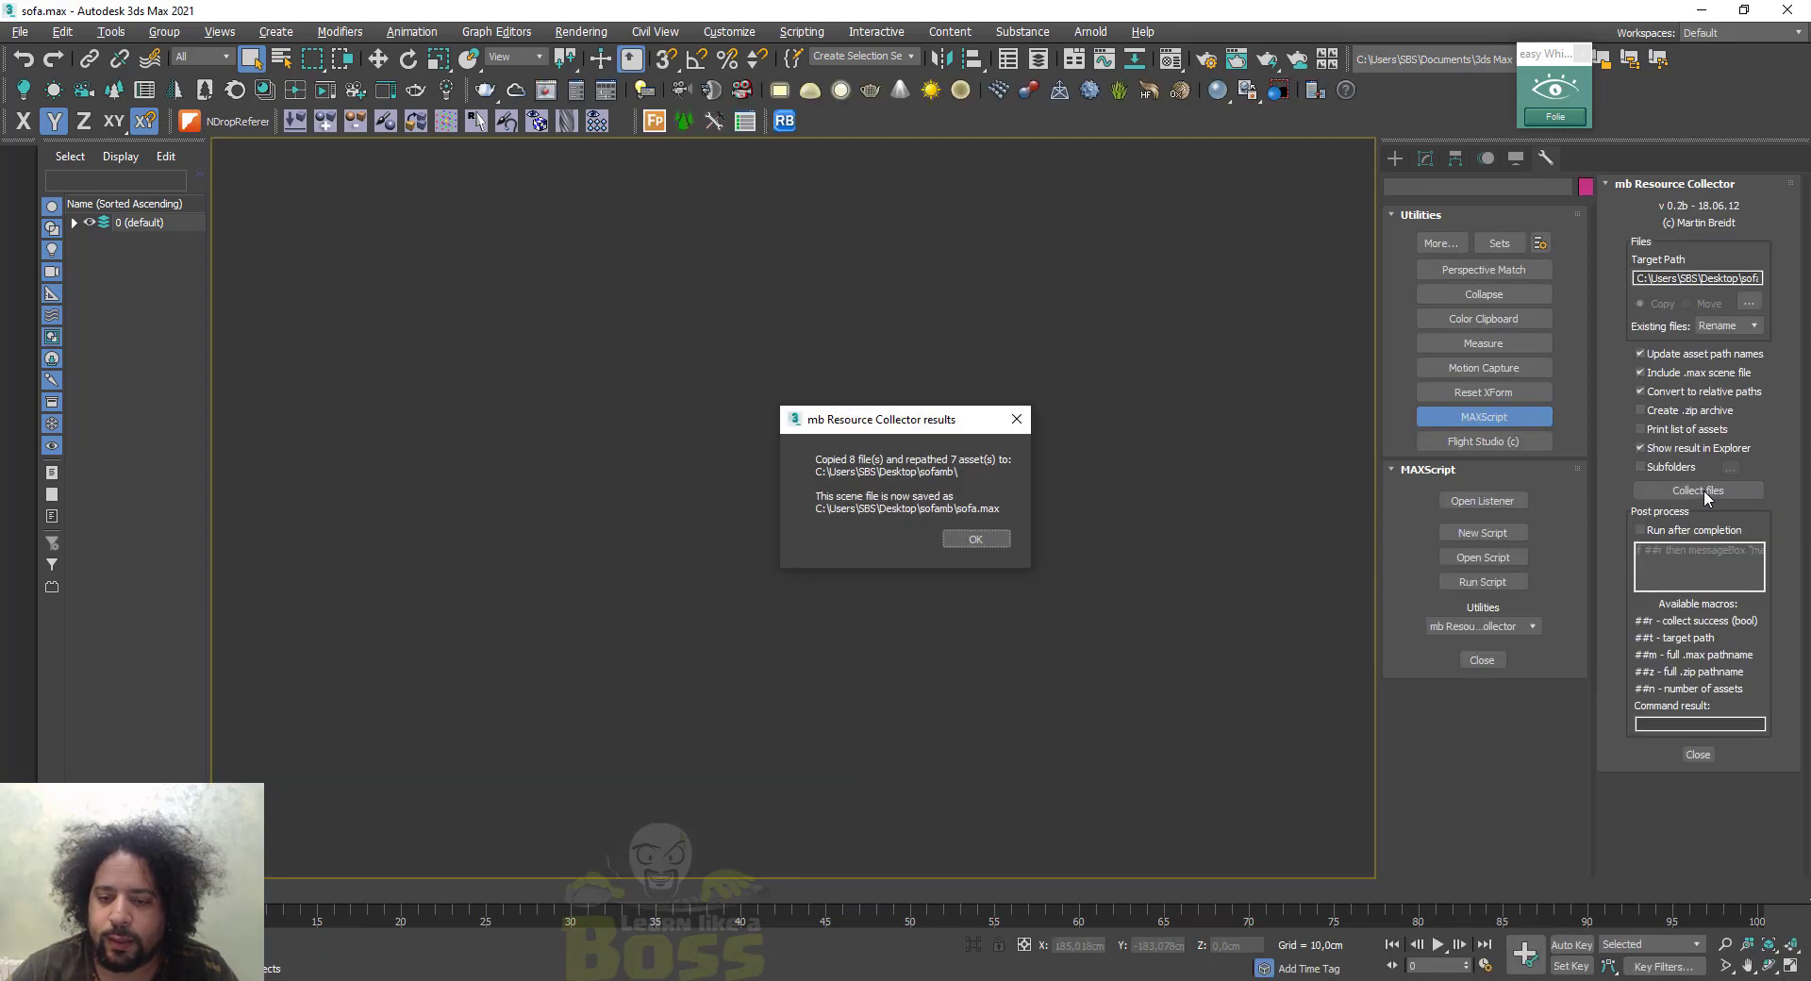
{"action": "left_click", "coordinate": [955, 538]}
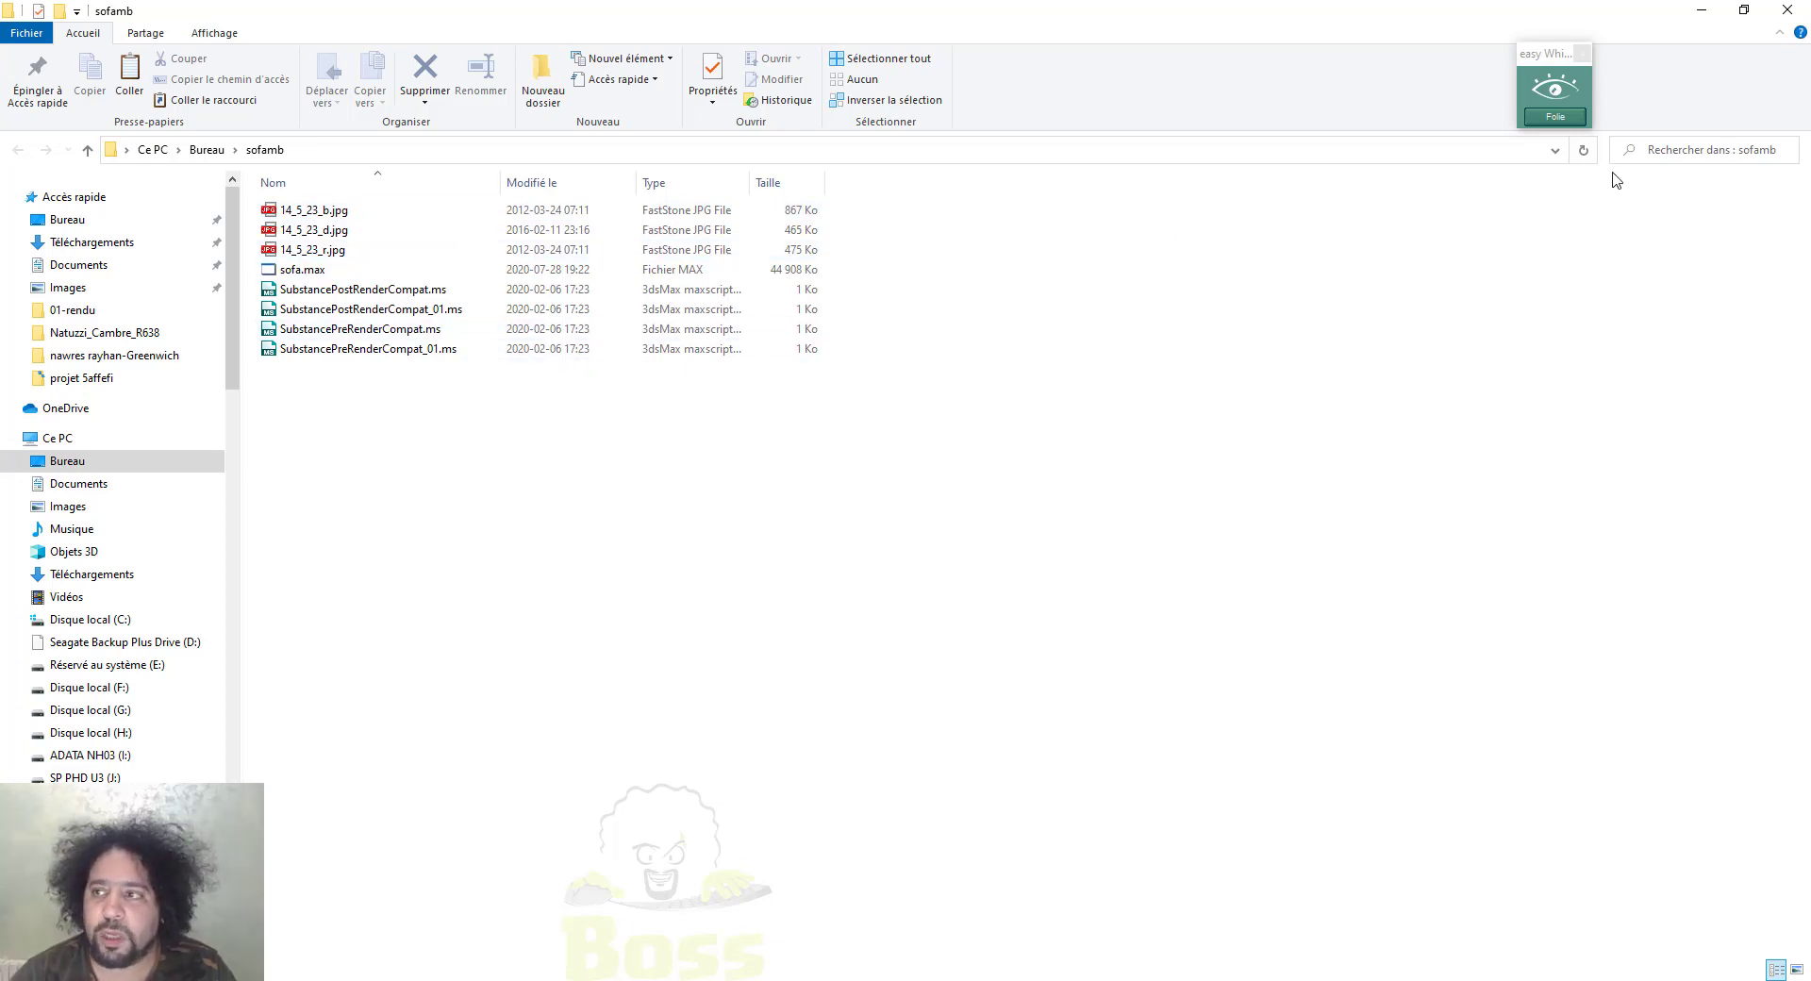
{"action": "left_click", "coordinate": [1701, 13]}
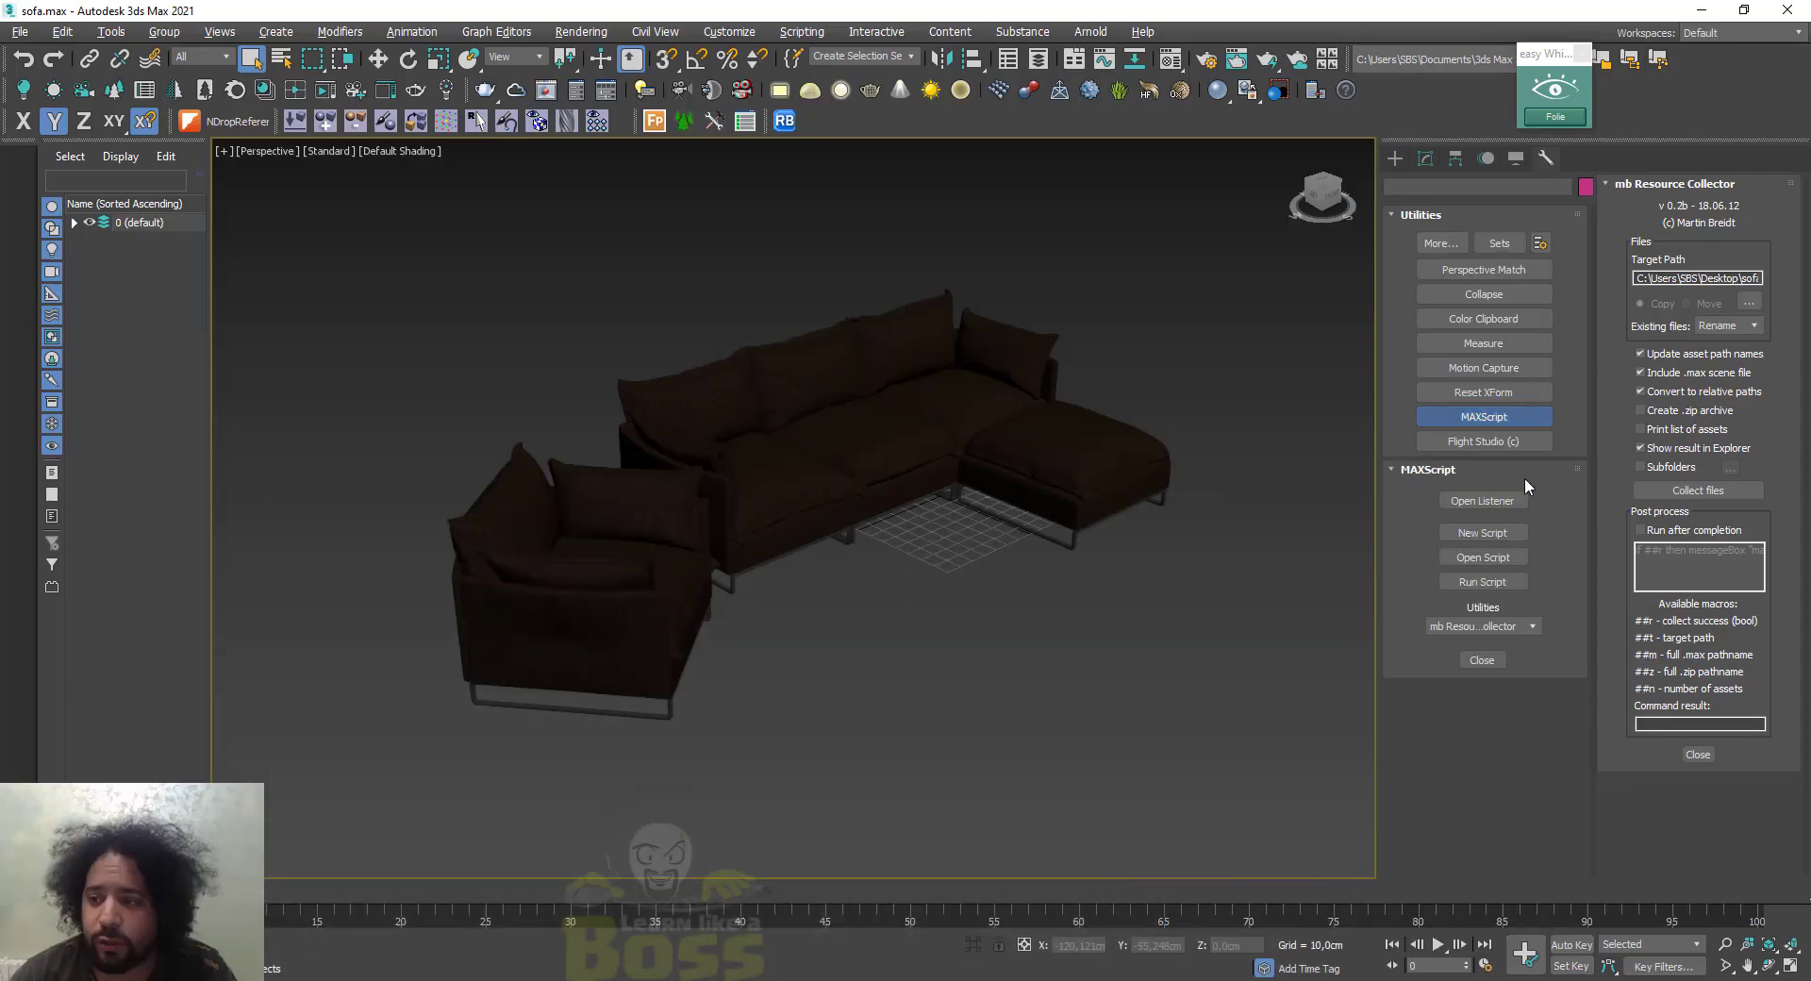
Enable creation of a .zip archive in the mb Resource Collector options
{"action": "left_click", "coordinate": [1683, 412]}
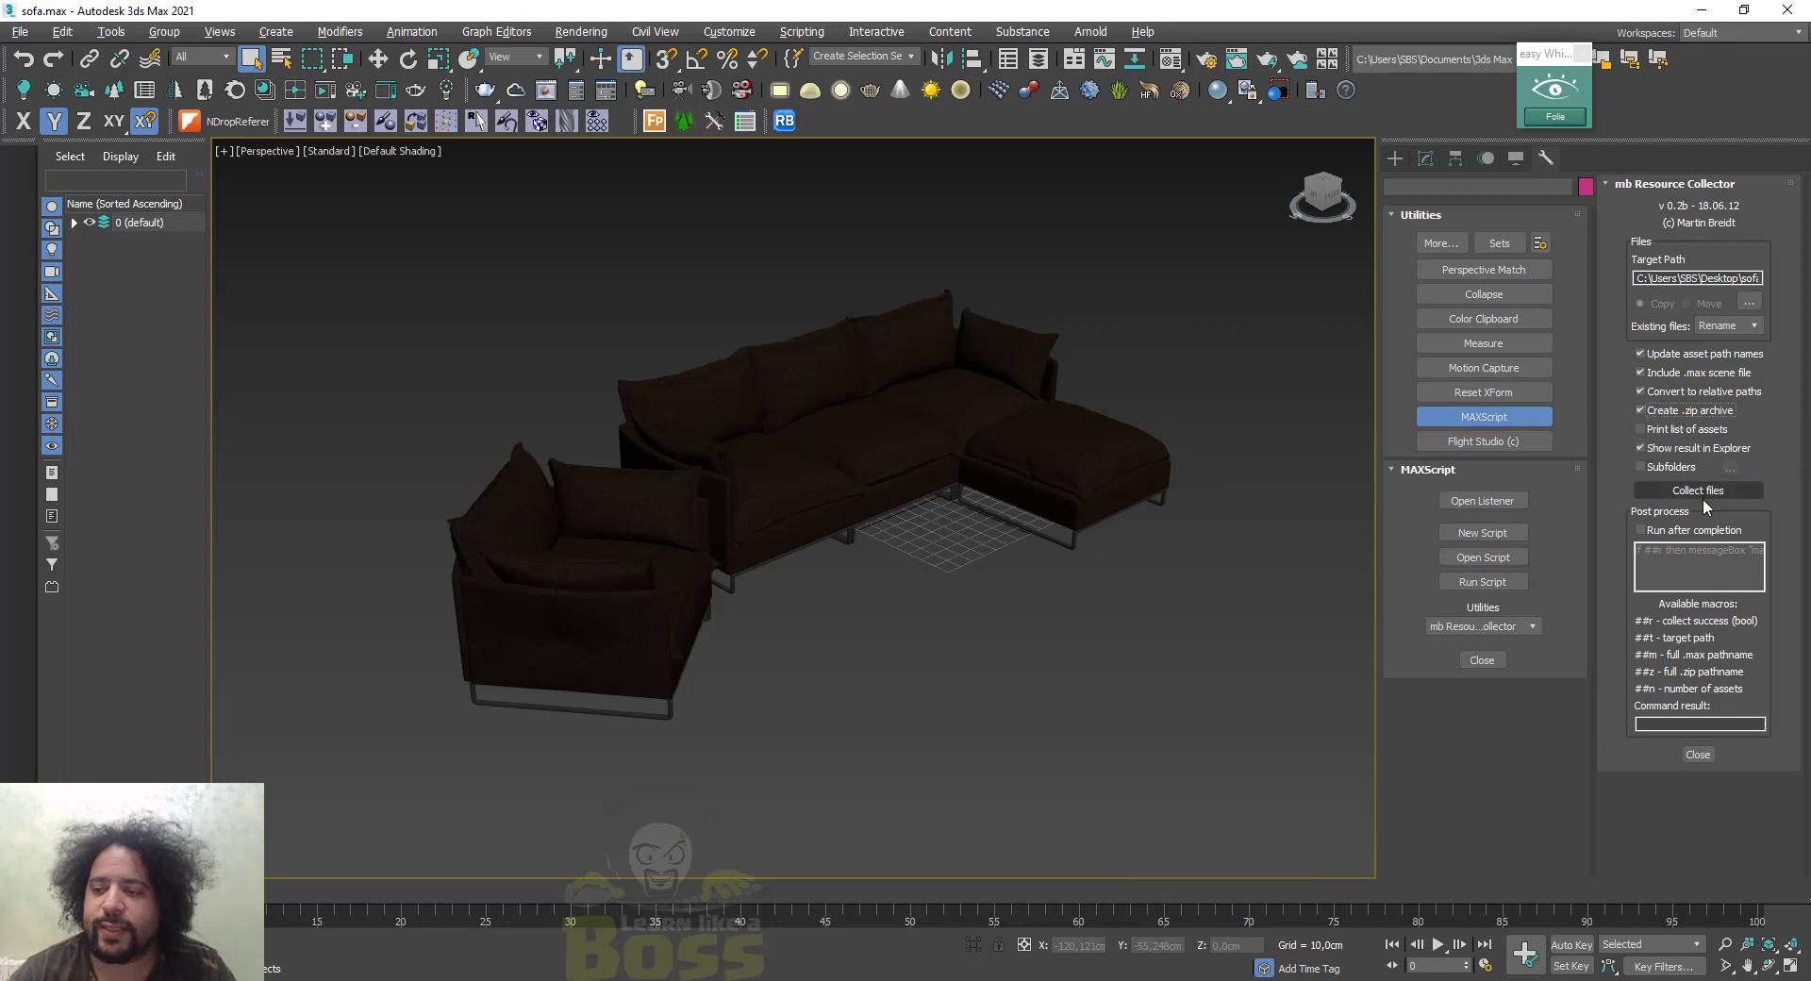